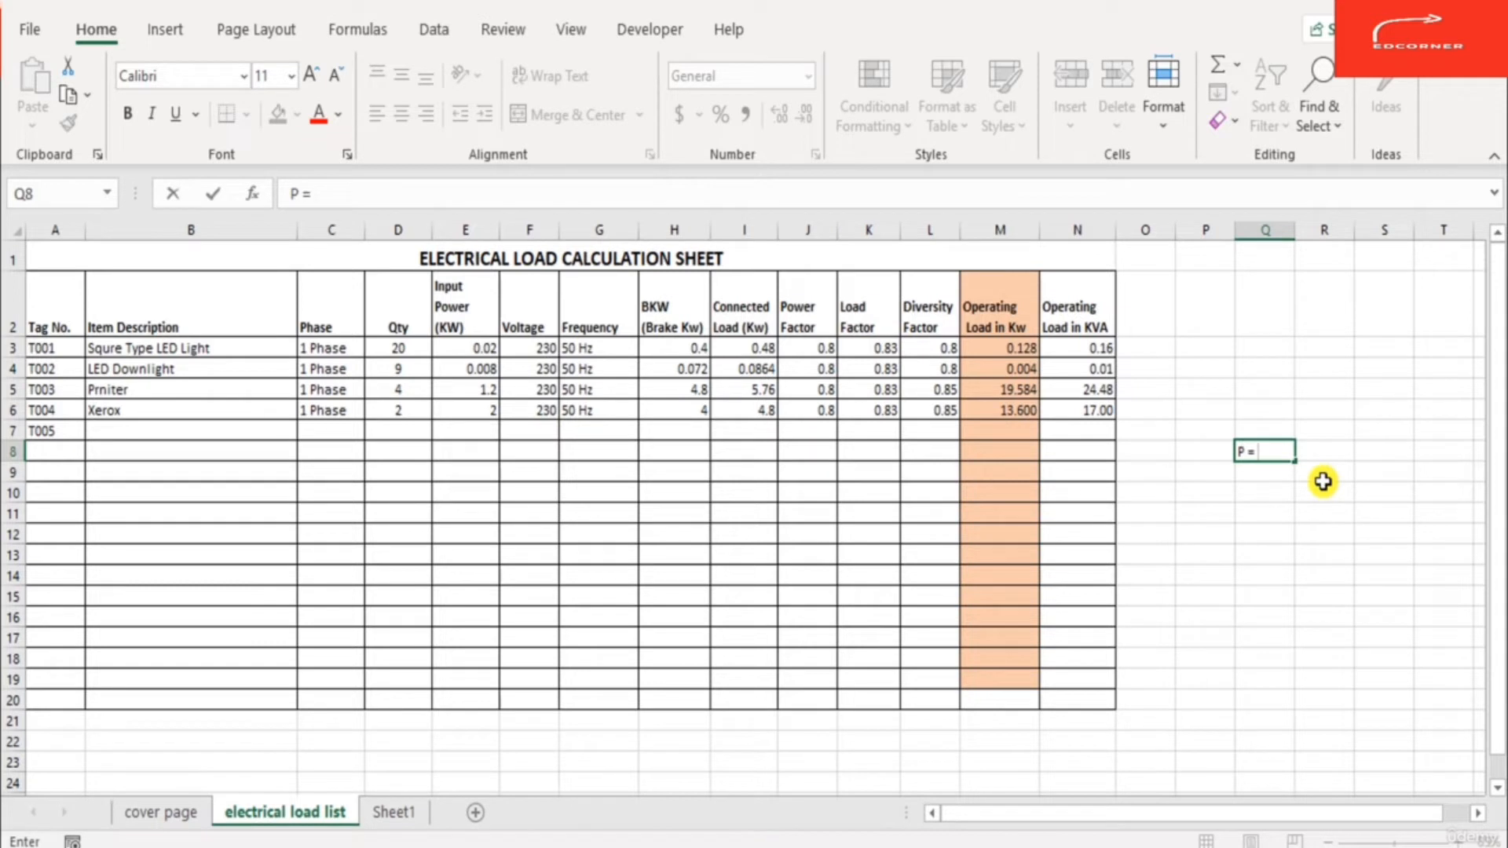
Step: Write the power formula text "P = V x I x Cosphi" in Q8 and widen column Q to fit it
text(V x I x CosPH)
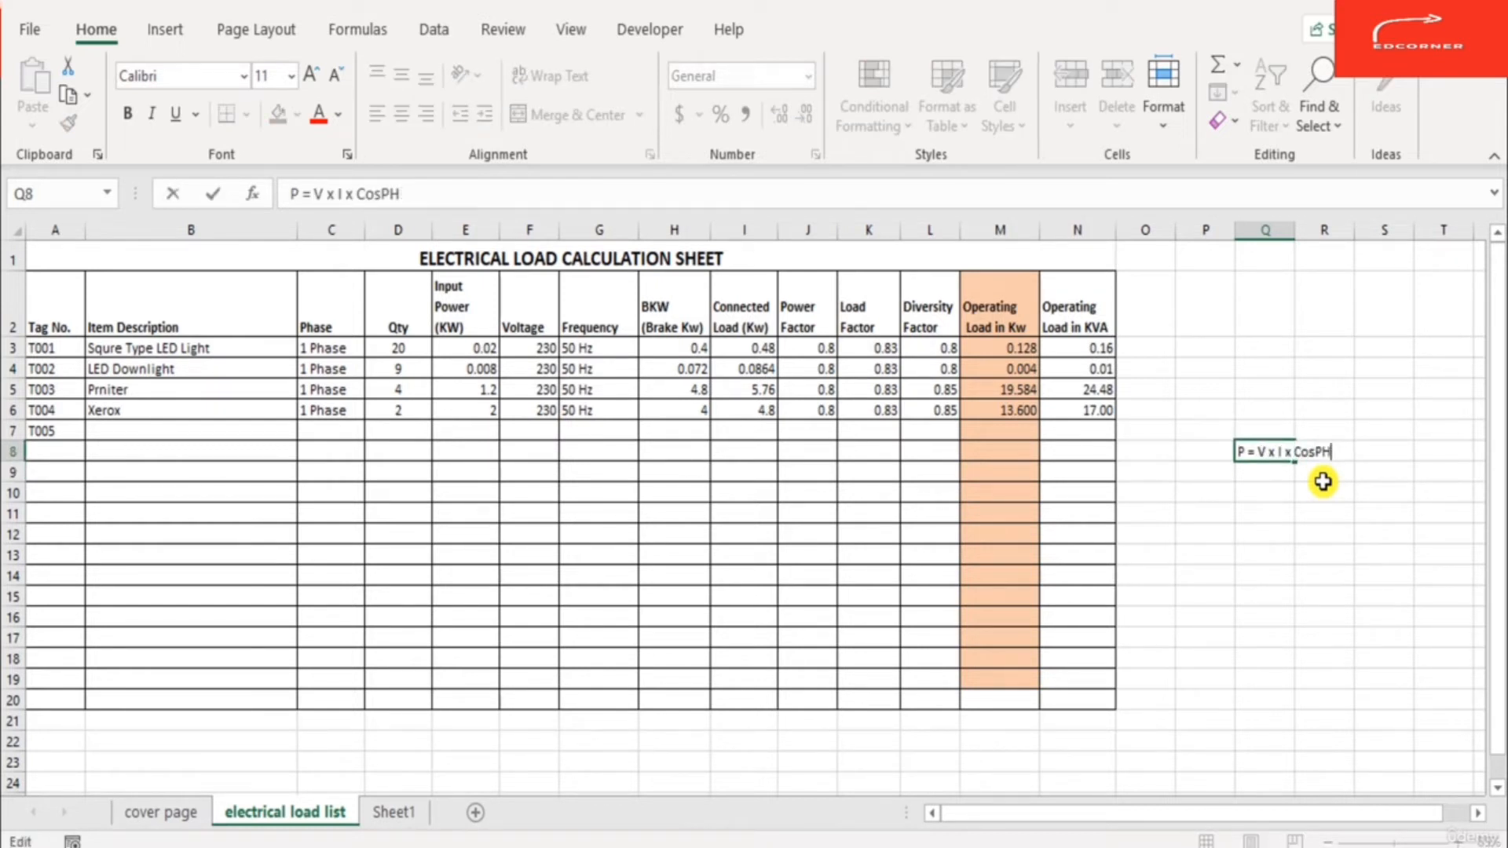
key(BackSpace)
key(BackSpace)
text(phi)
key(Return)
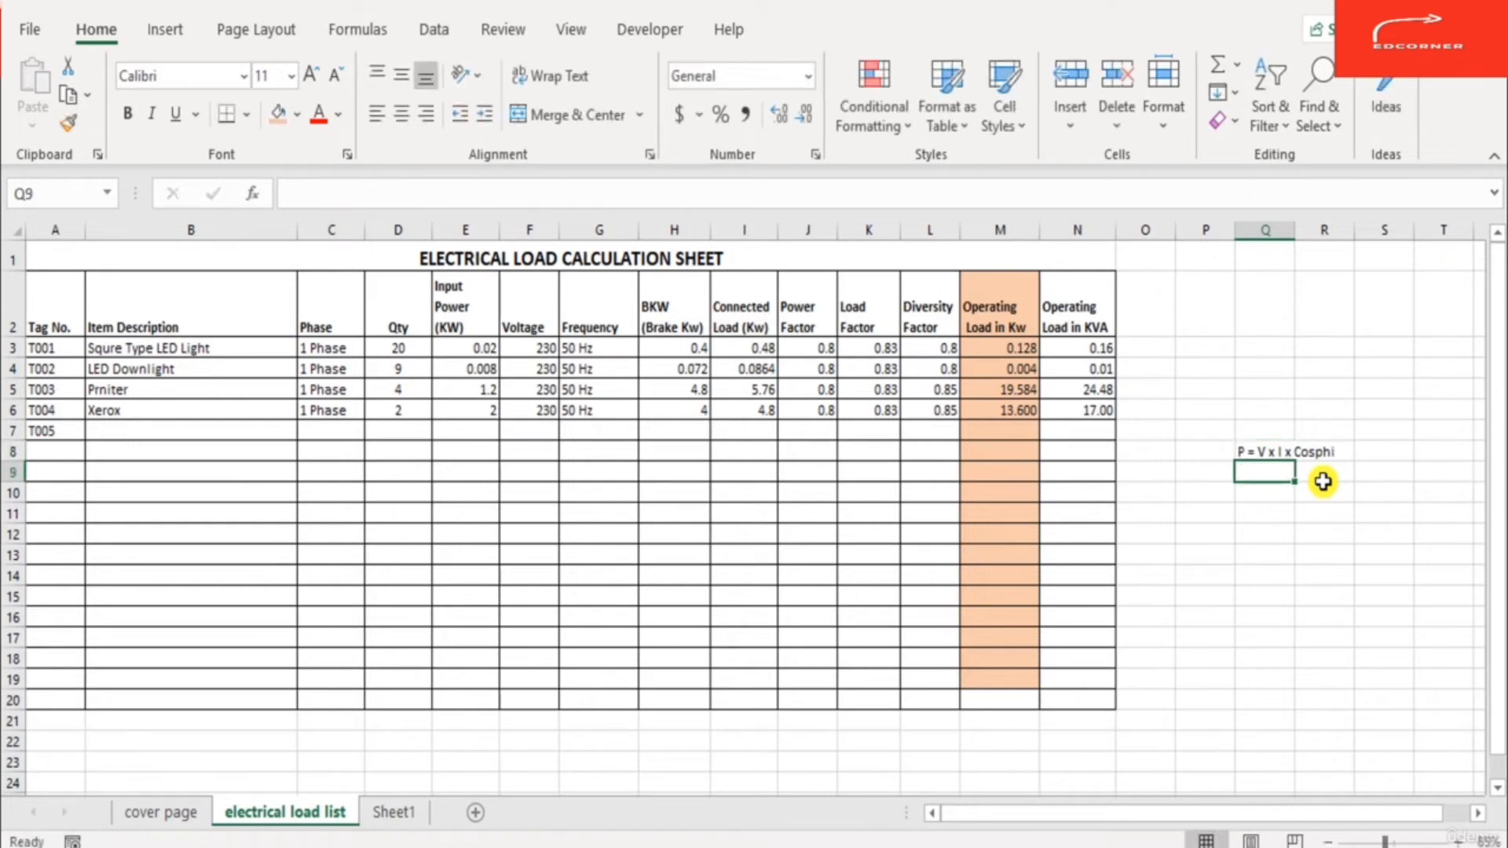
key(Up)
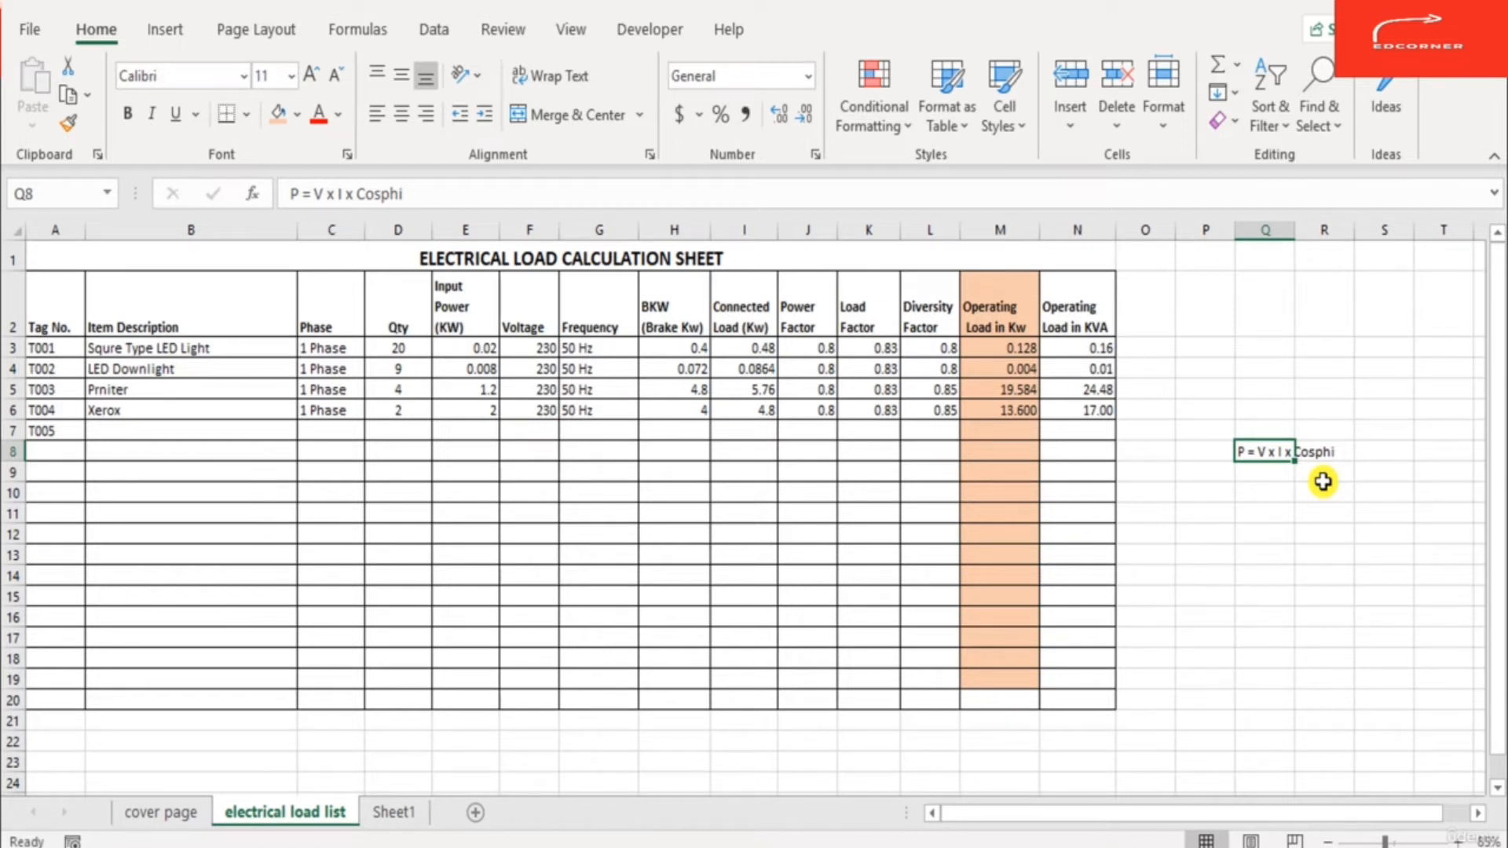
drag(1296, 232, 1362, 232)
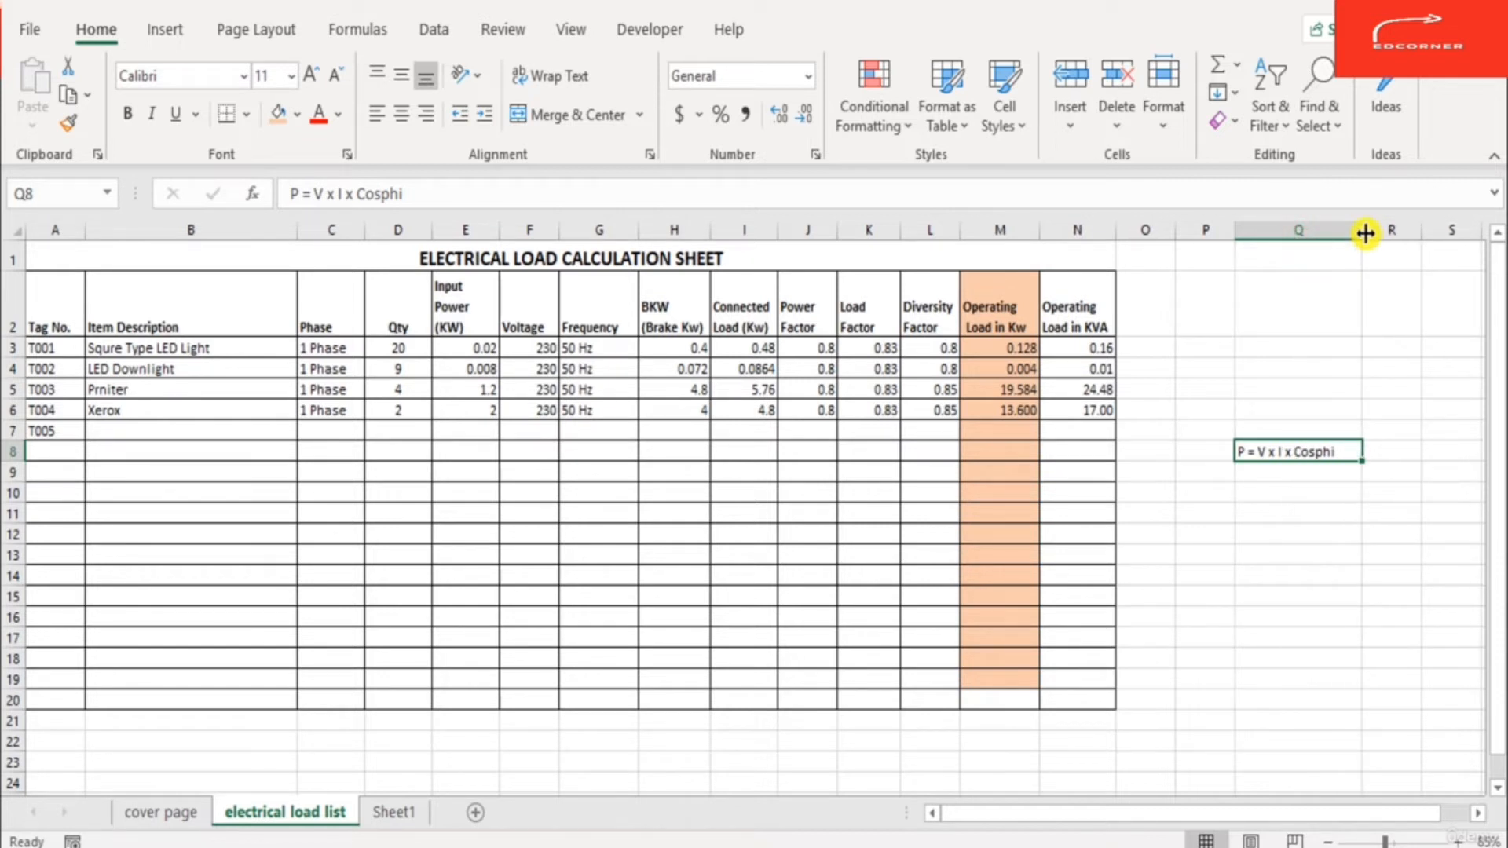
Step: Write the substituted formula text "P = 230 x 6 x 0.8" in Q9, below the general formula
key(Down)
text(P = )
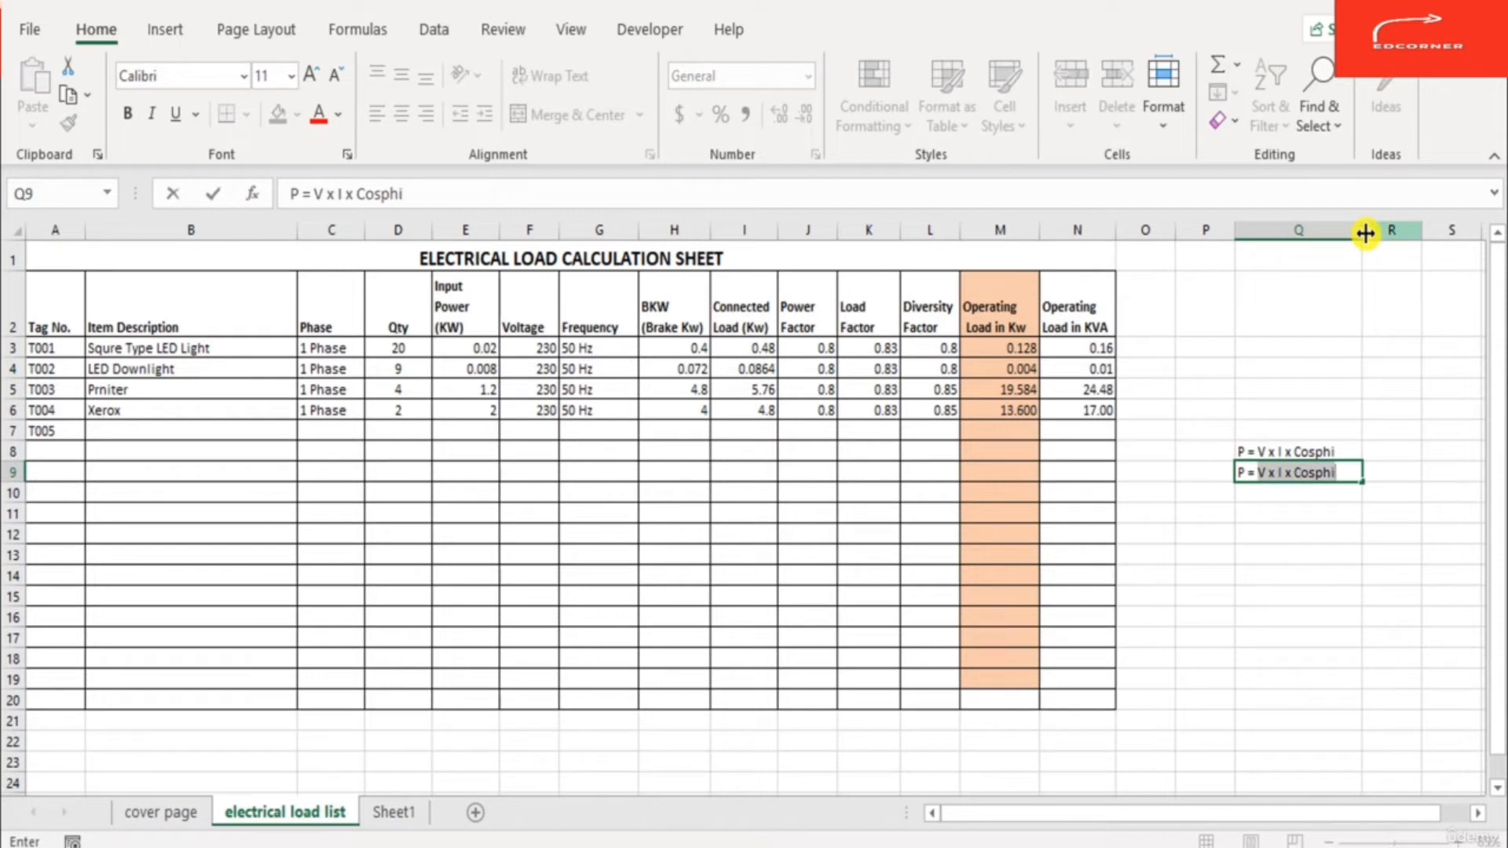
text(230 x)
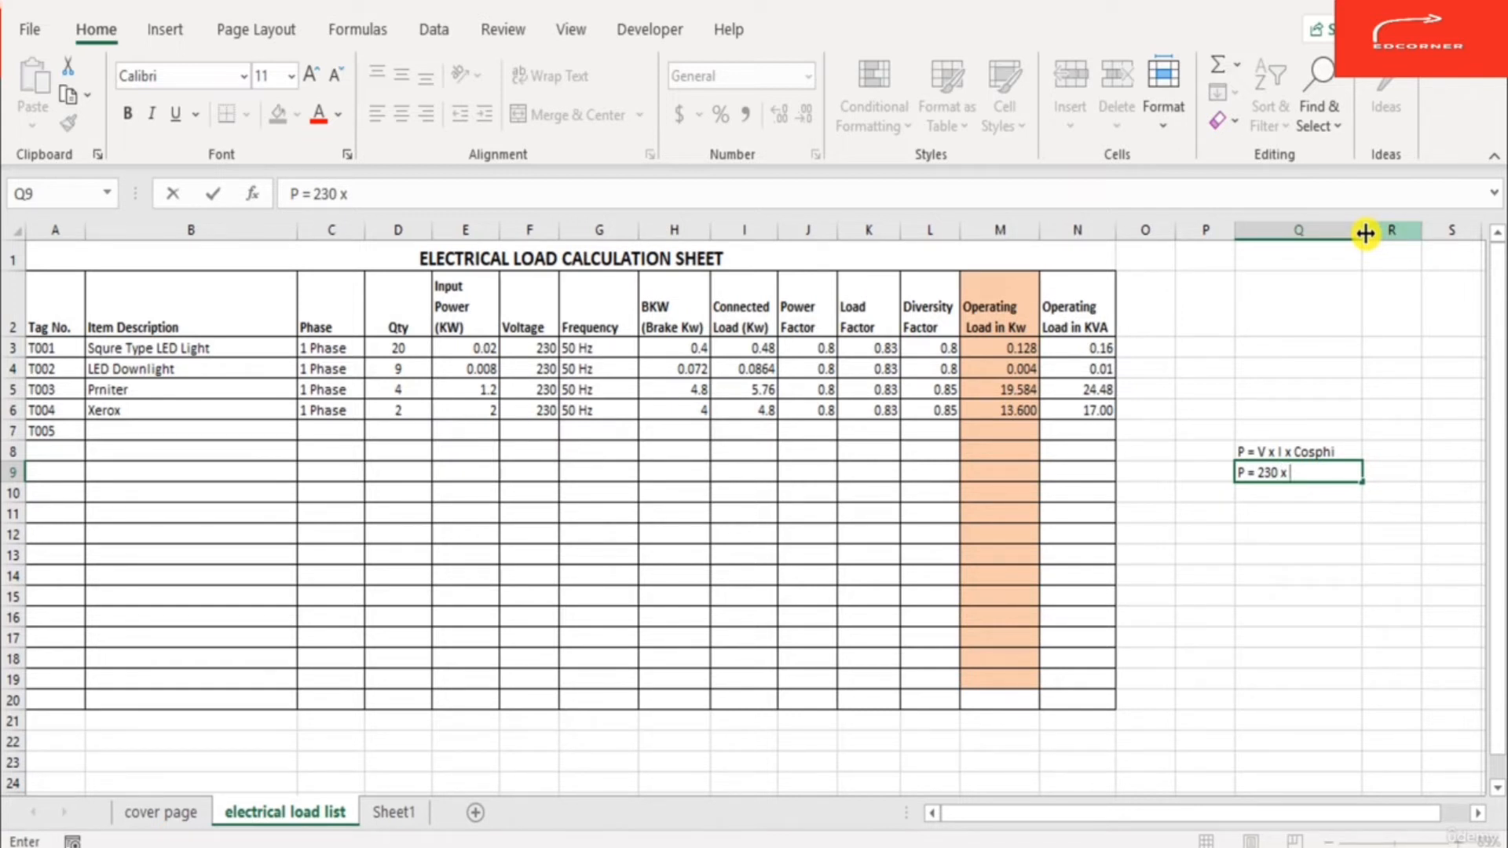
text(6 x 0.8)
key(Return)
key(Up)
key(Down)
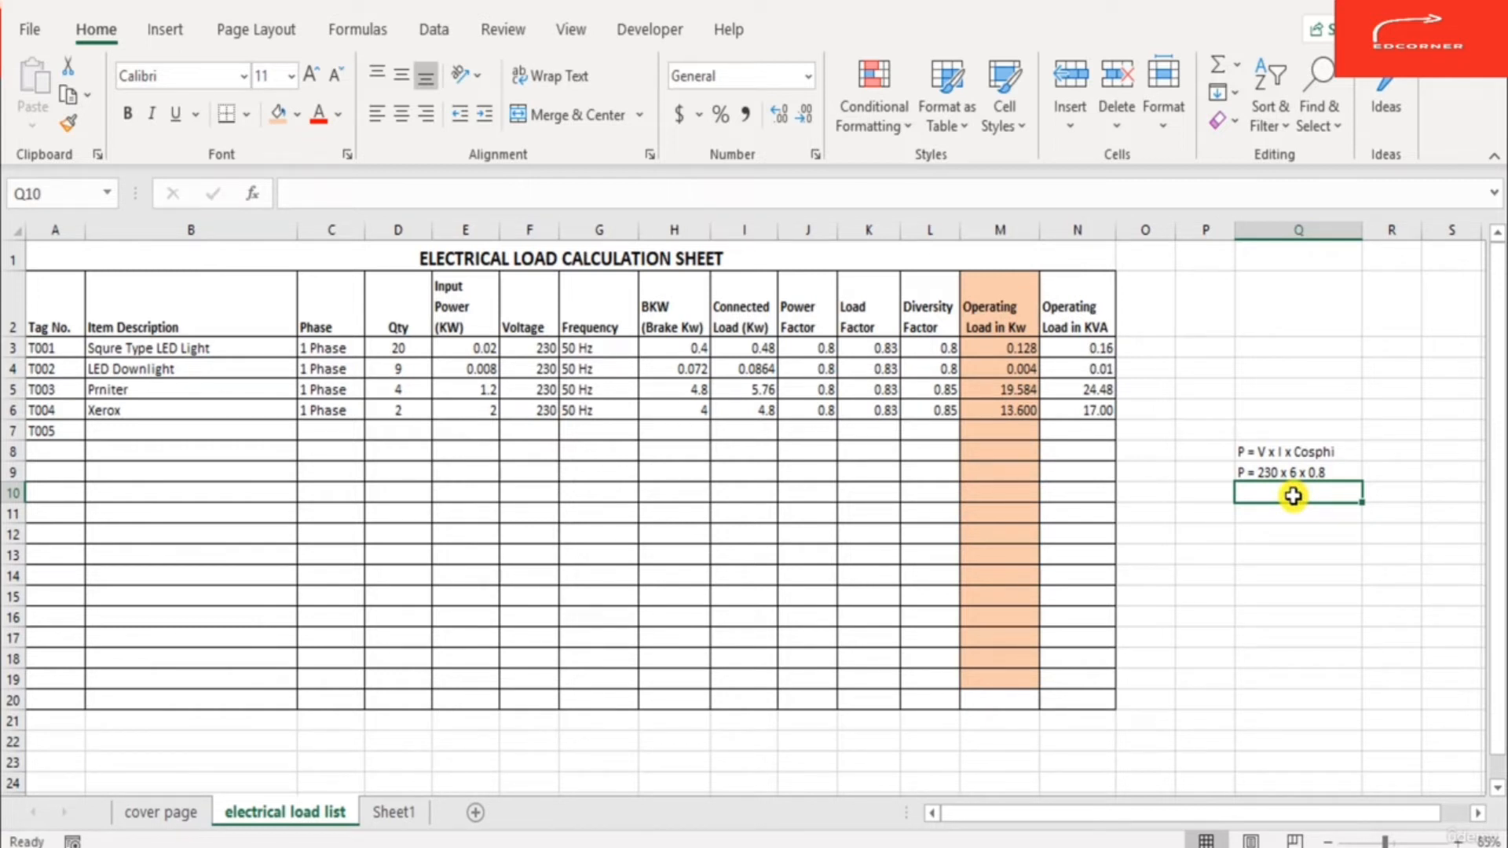
Step: Enter the factors 230, 6 and 0.8 in cells R9, S9 and T9
key(Up)
key(Right)
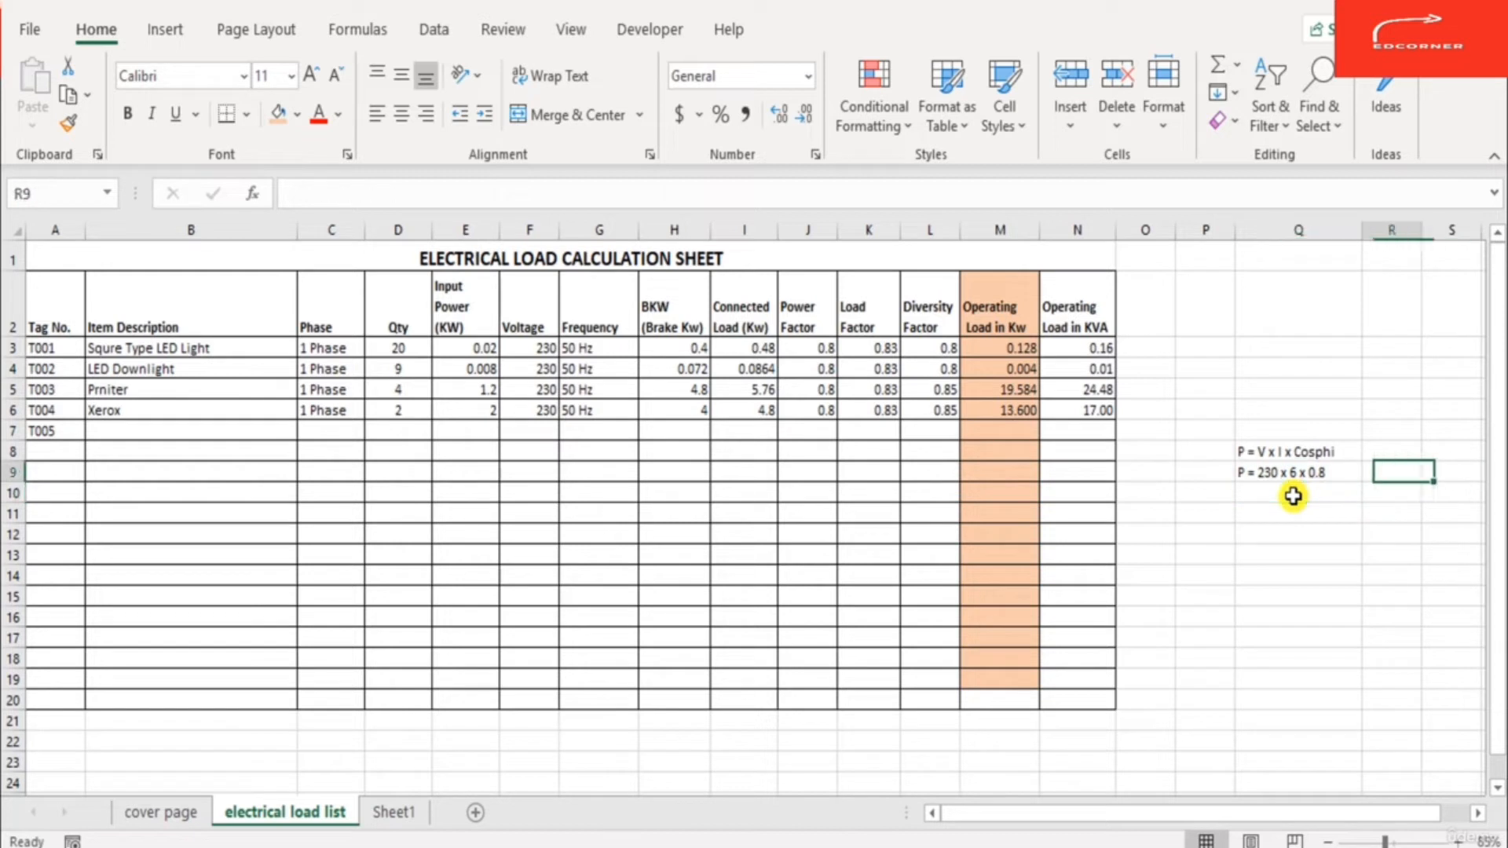
text(230)
key(Right)
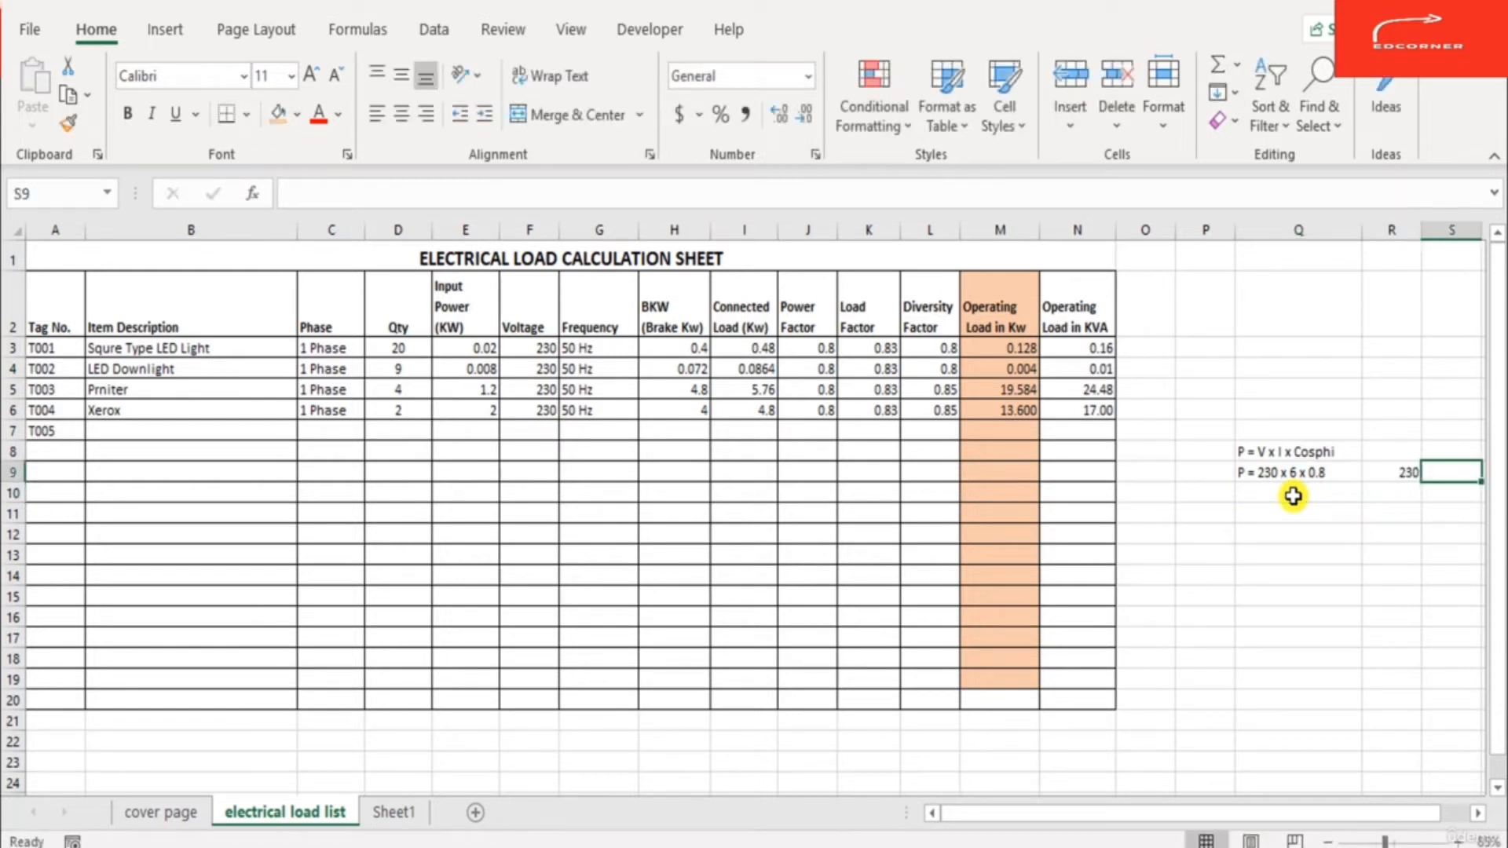
text(6)
key(Right)
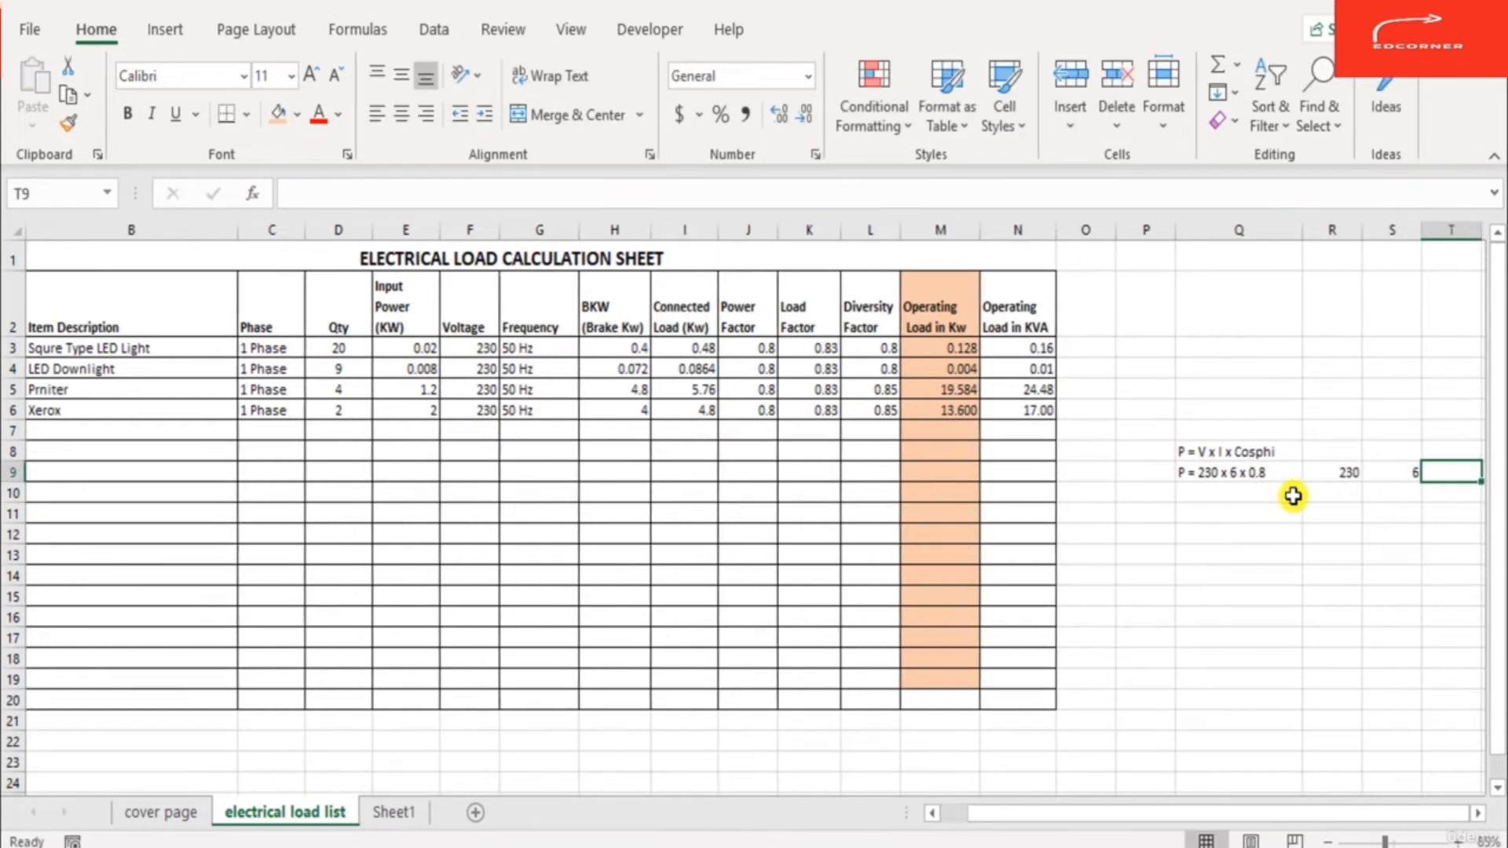
text(0.8)
key(Right)
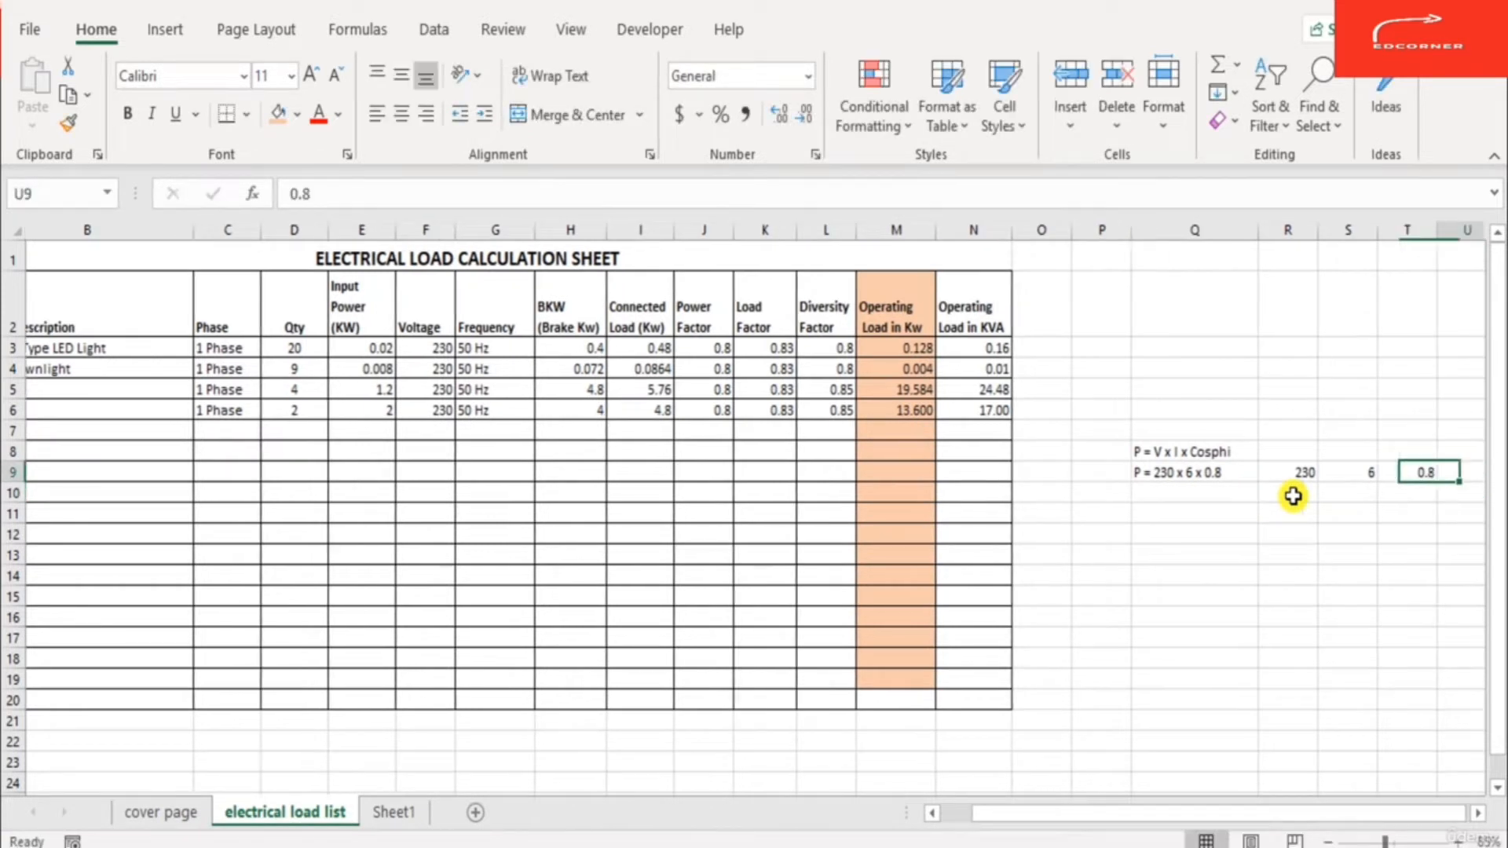
Step: Calculate the power in U9 with the formula =R9*S9*T9
text(=)
key(Left)
key(Left)
key(Left)
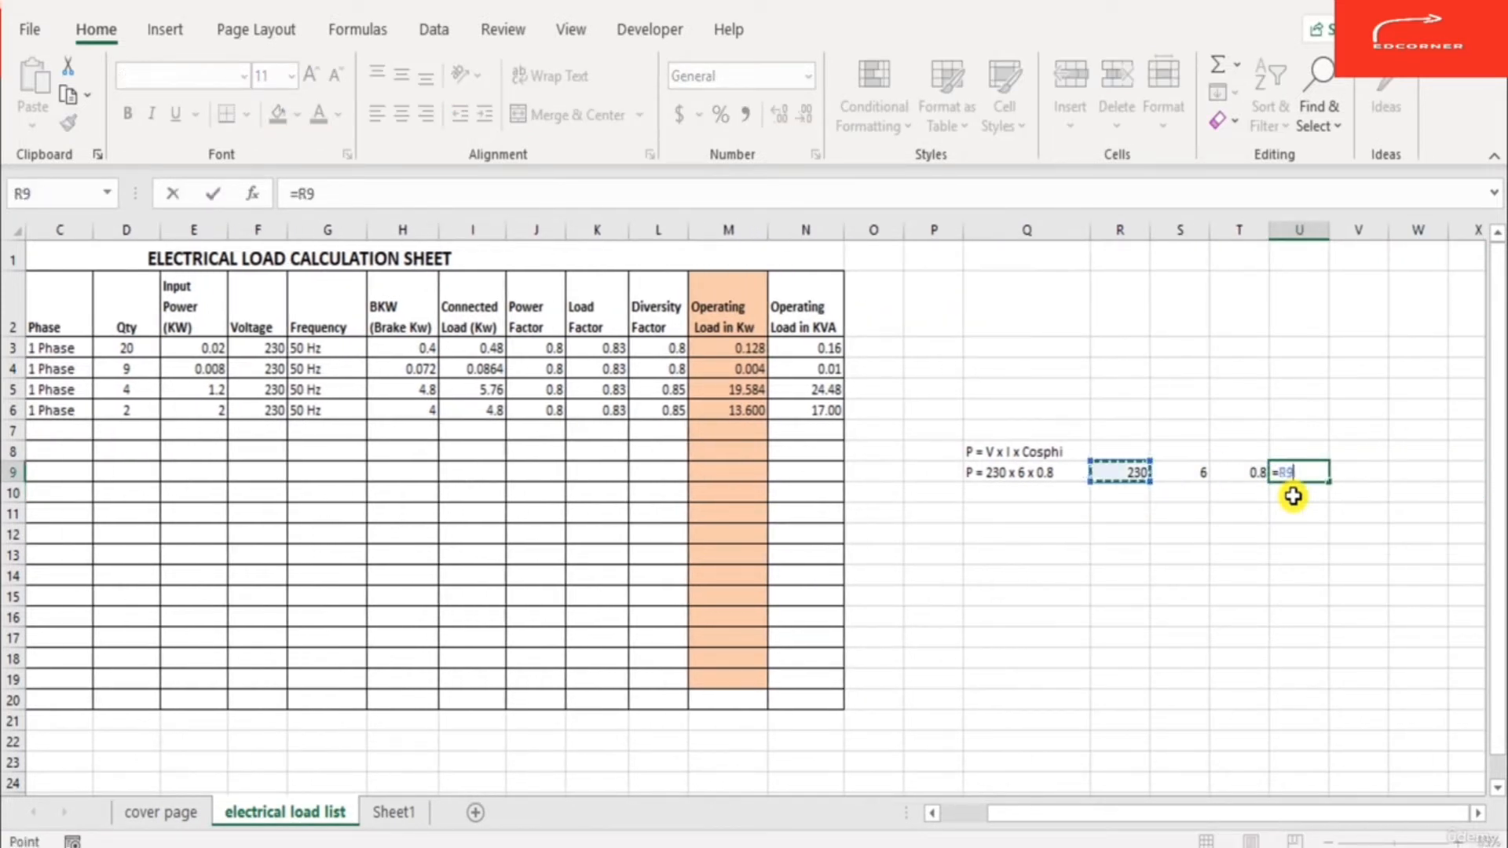
text(*)
key(Right)
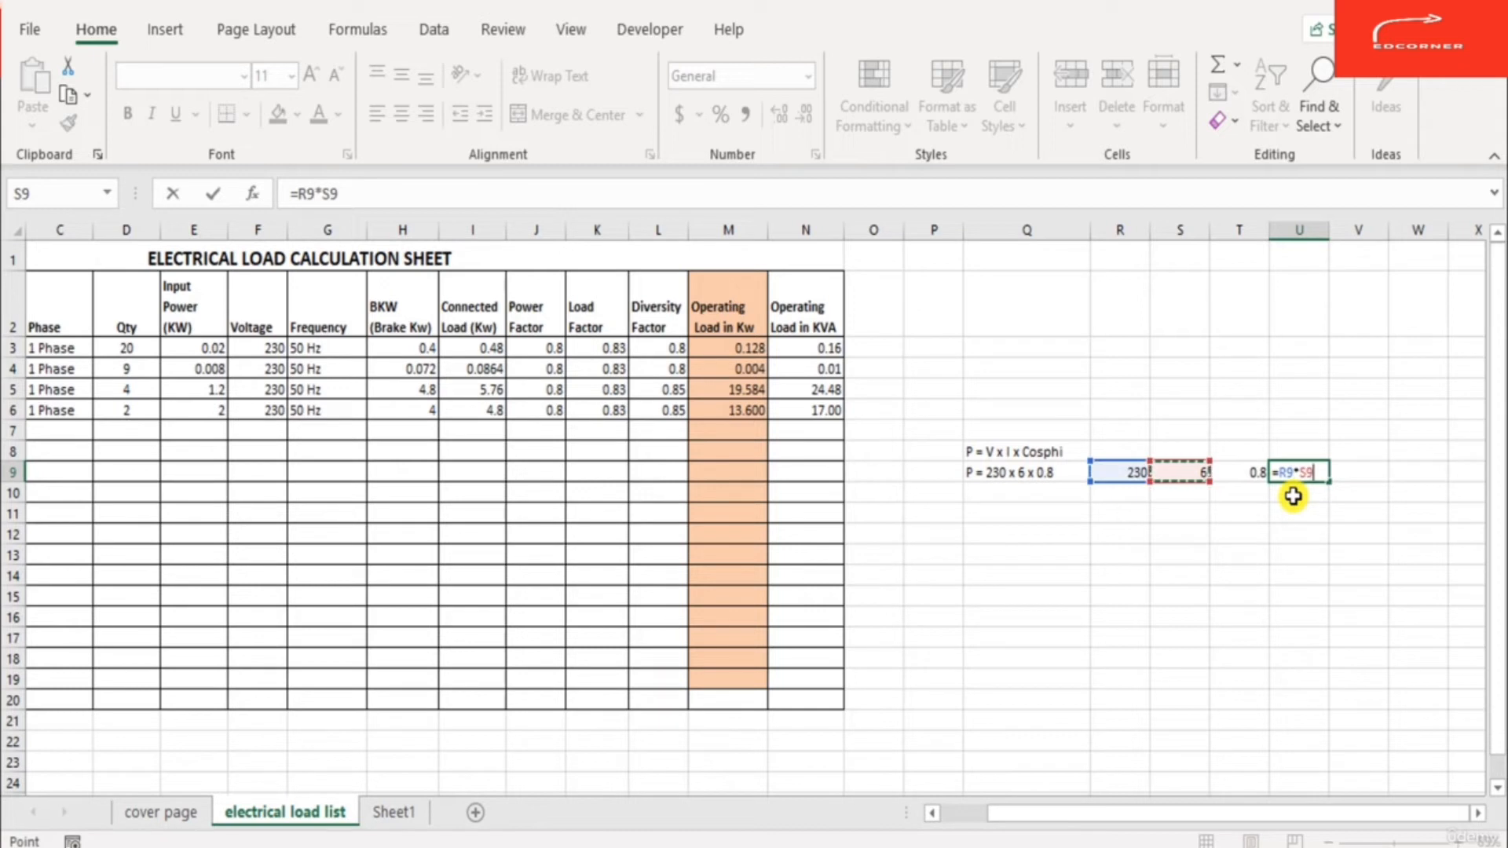
text(*)
key(Right)
key(ctrl+Return)
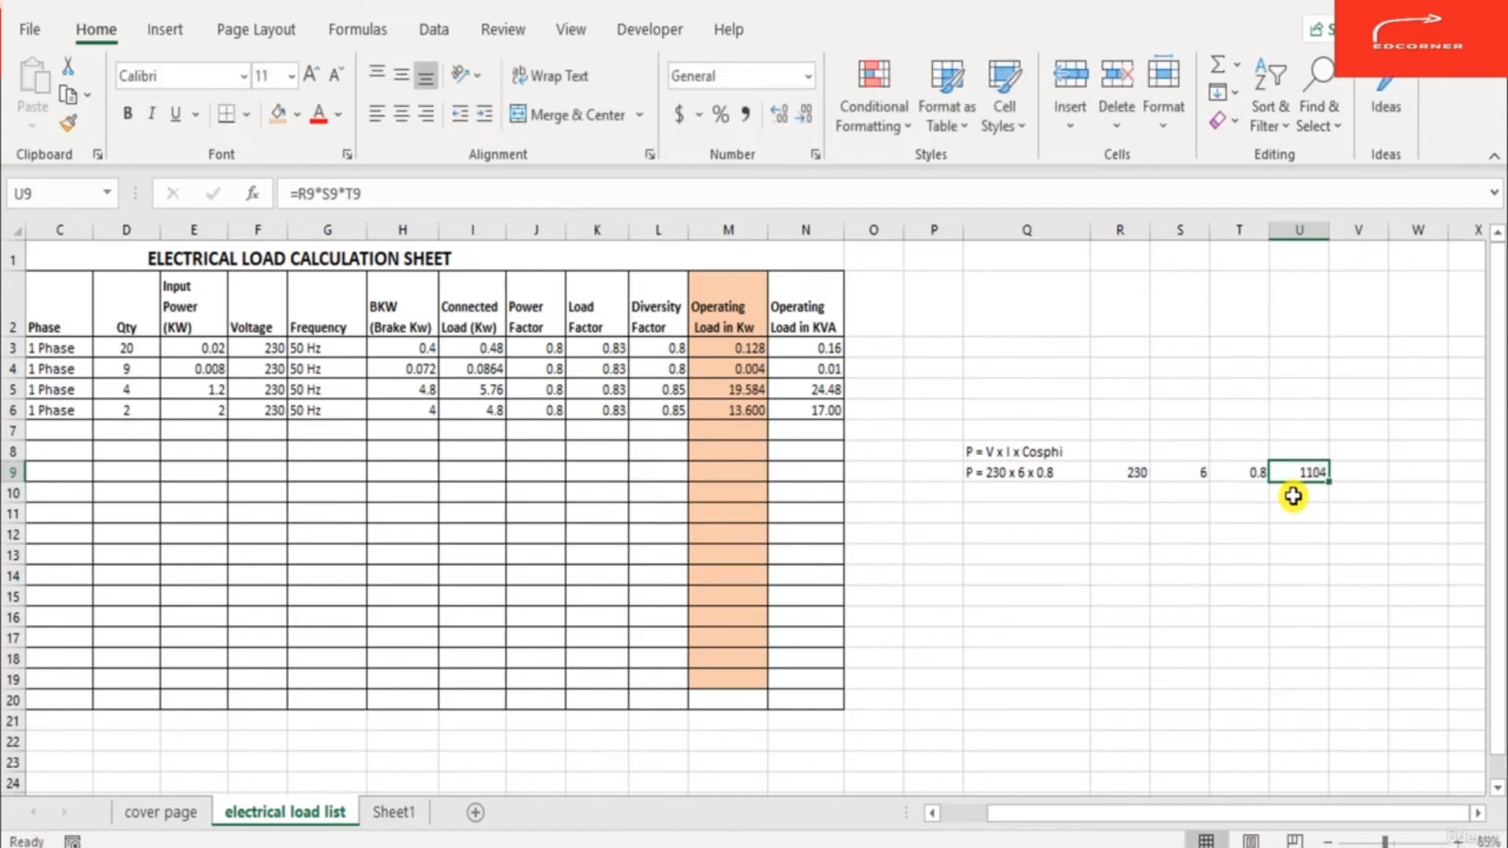
Step: Label the calculated power with the unit "Watts" in V9 and make the value in U9 bold
key(F2)
key(Tab)
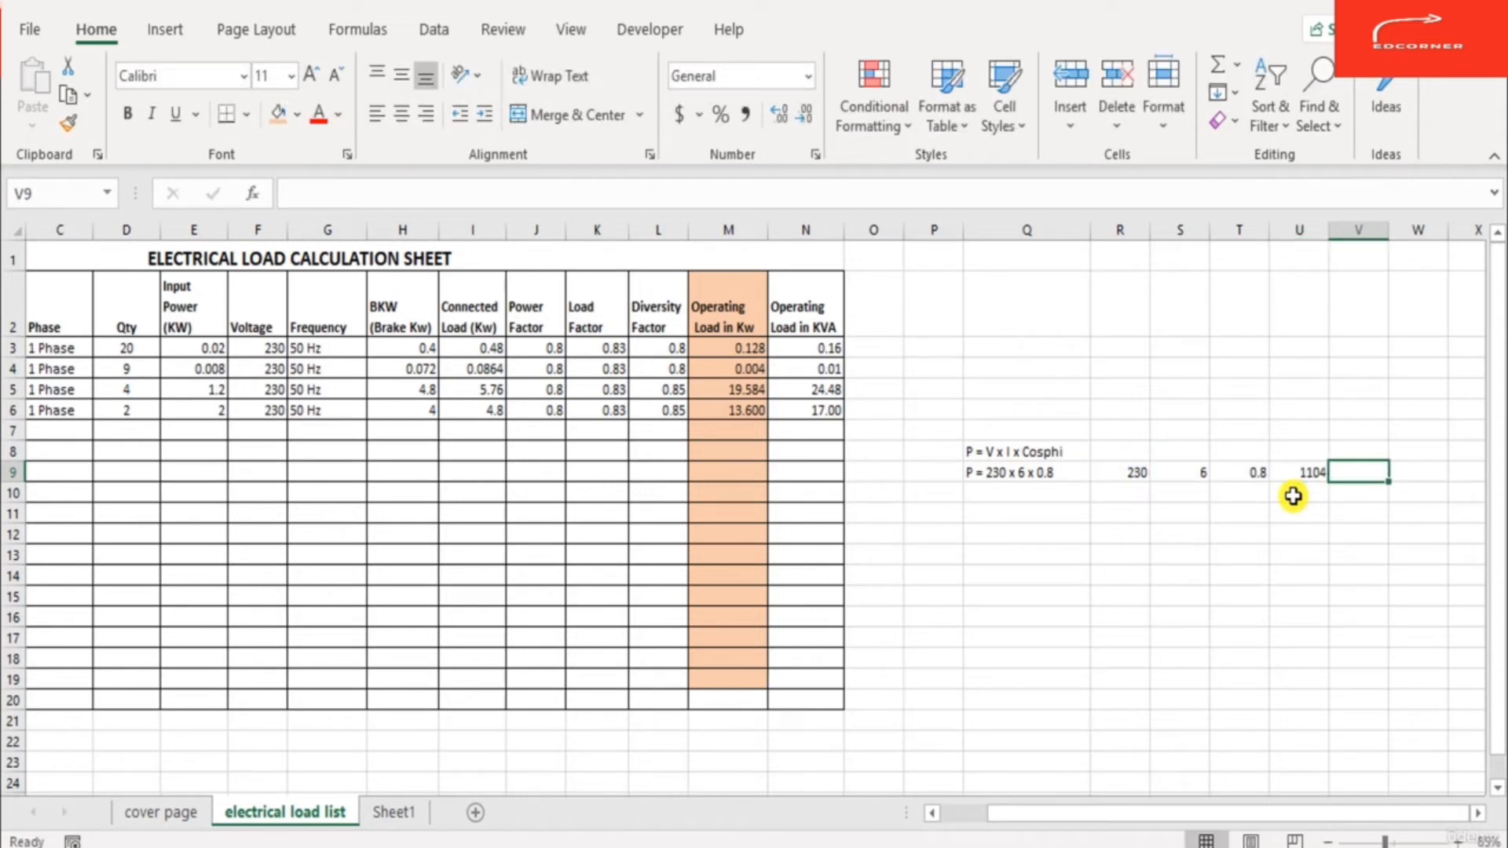
text(Watts)
key(Left)
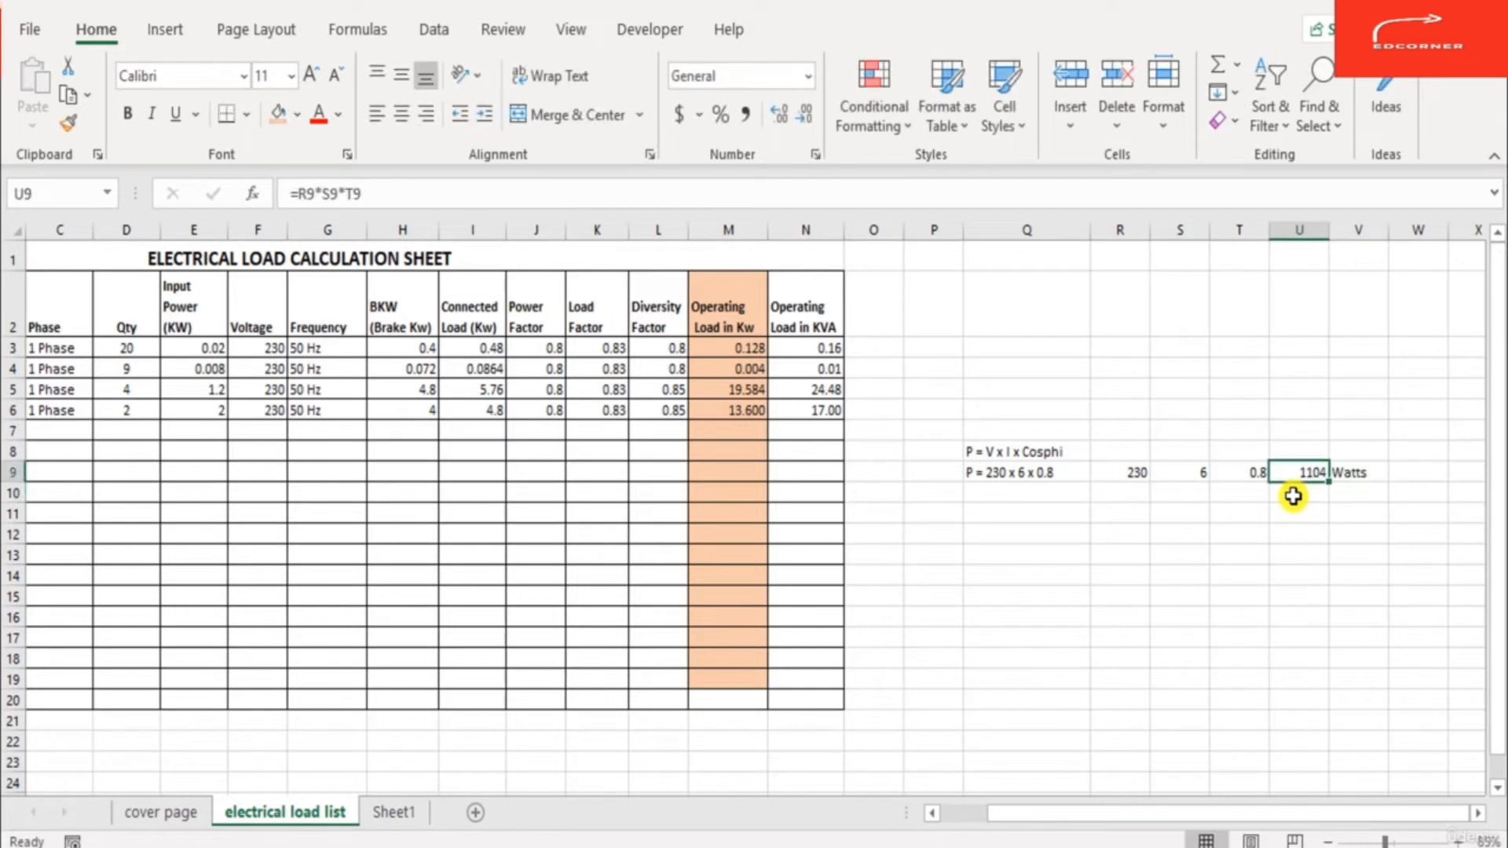
click(131, 113)
Step: Enter "Desktop" as the item description for tag T005 in B7
key(Right)
key(Left)
key(Left)
key(Left)
key(Left)
key(Left)
key(Left)
key(Left)
key(Left)
key(Left)
key(Left)
key(Left)
key(Left)
key(Left)
key(Left)
key(Left)
key(Left)
key(Left)
key(Left)
key(Left)
key(Left)
key(Left)
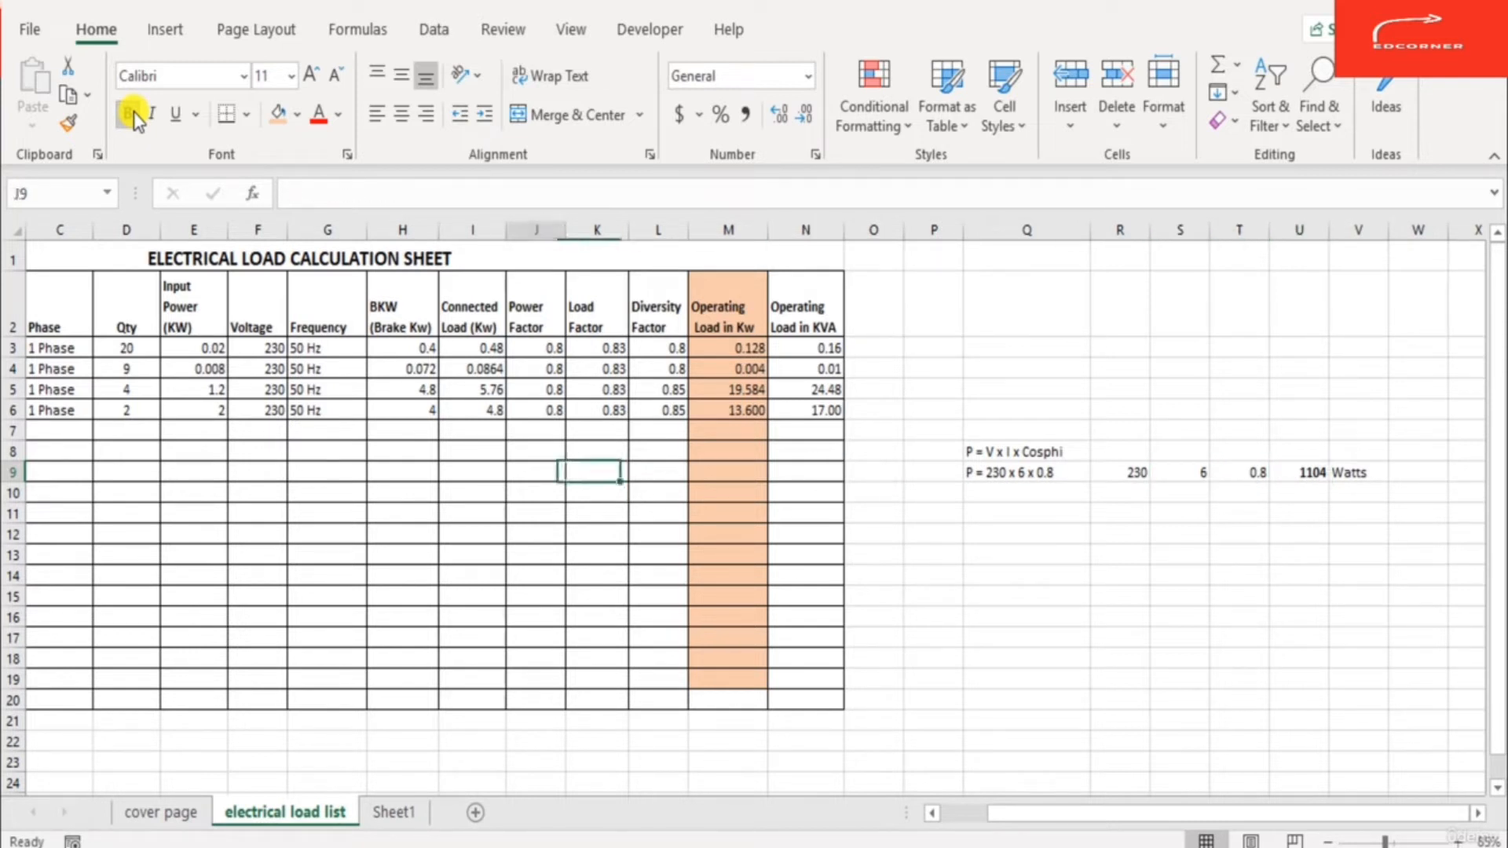
key(Up)
key(Up)
key(Right)
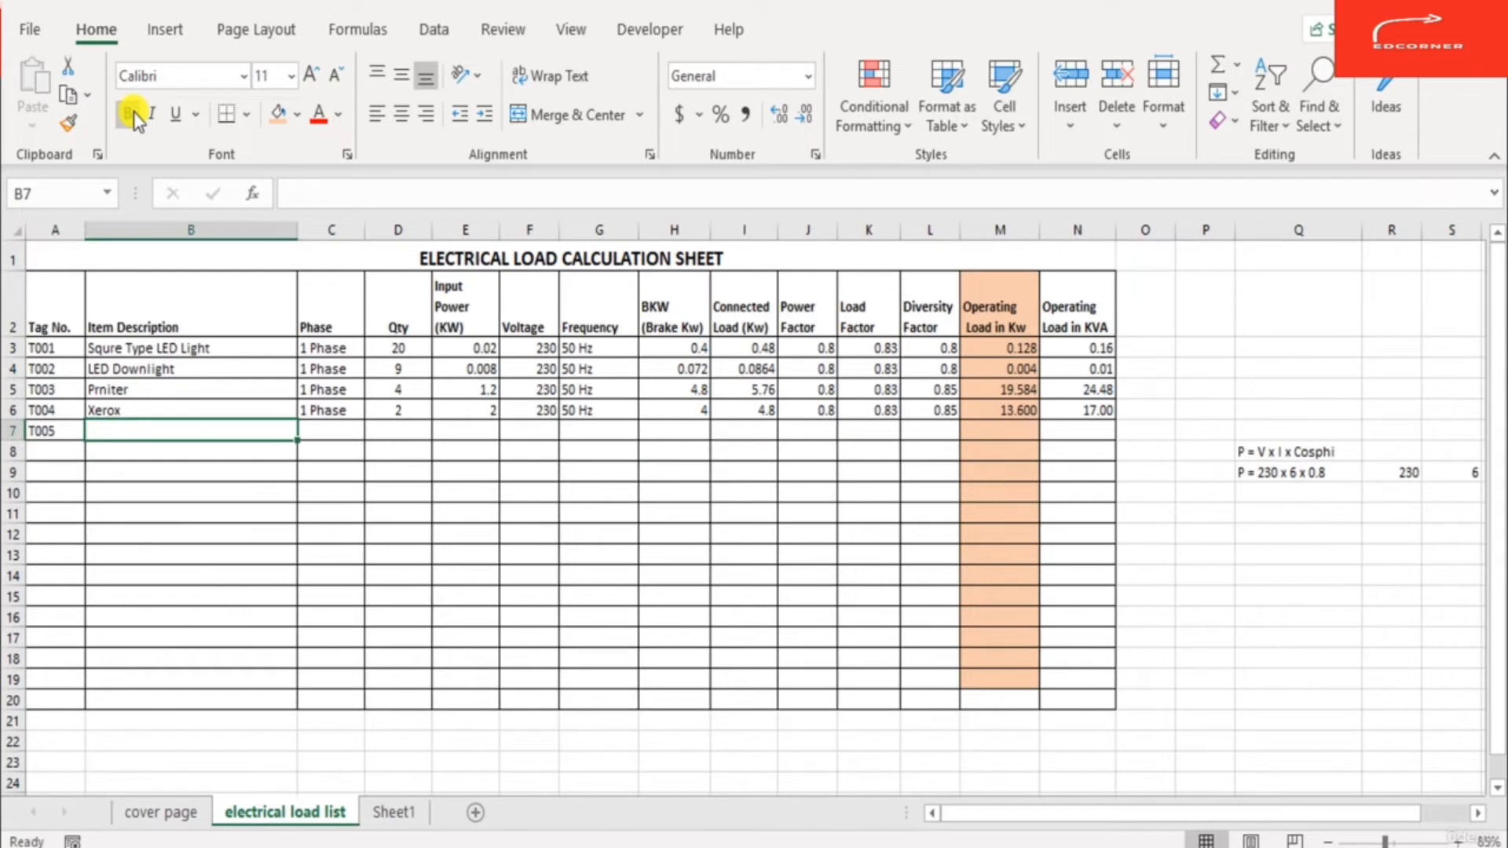
text(Des)
text(ktop)
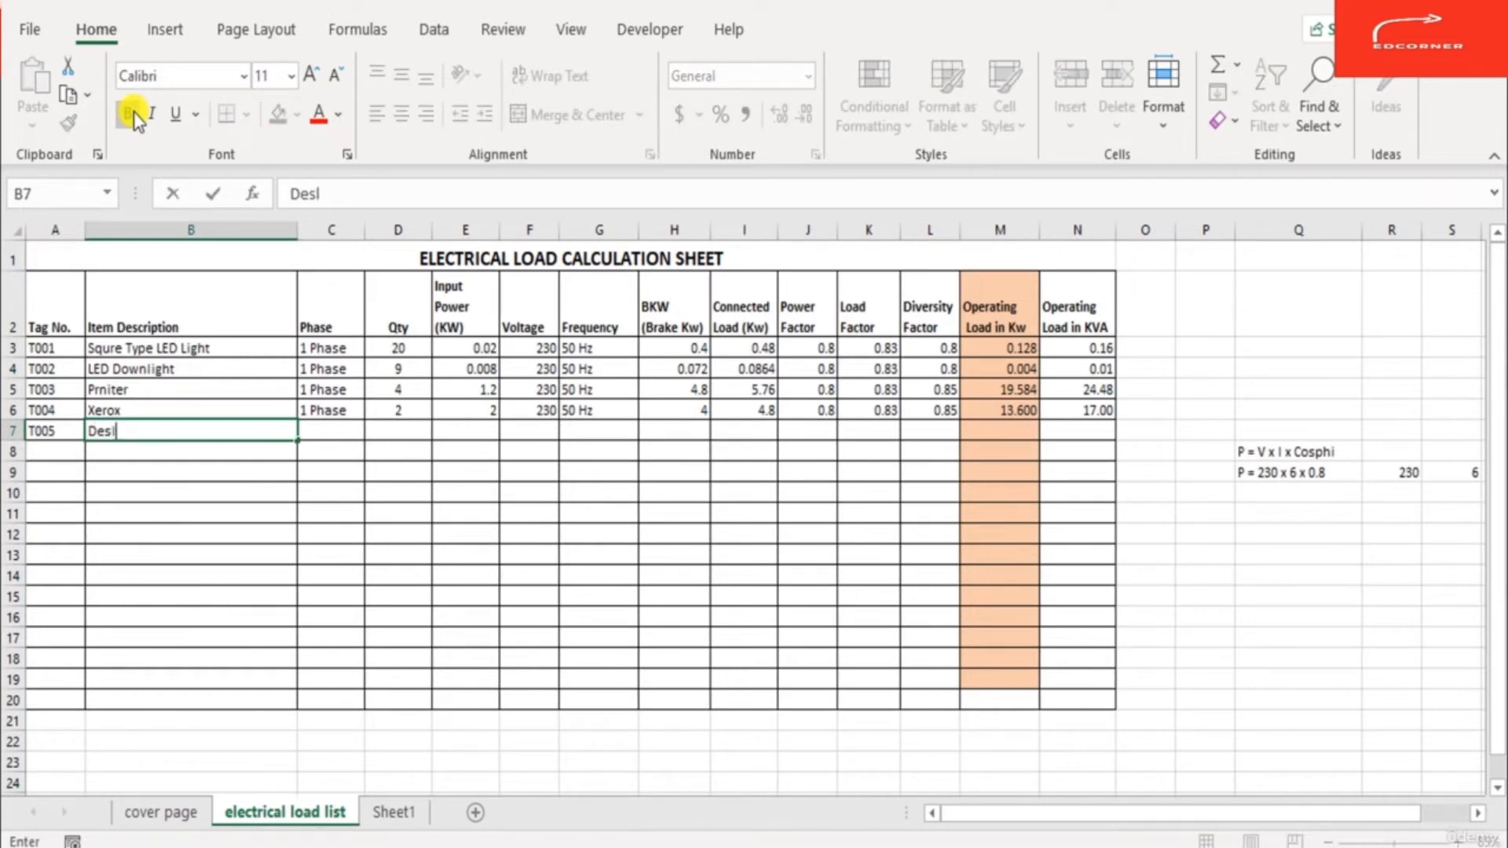
key(ctrl+Return)
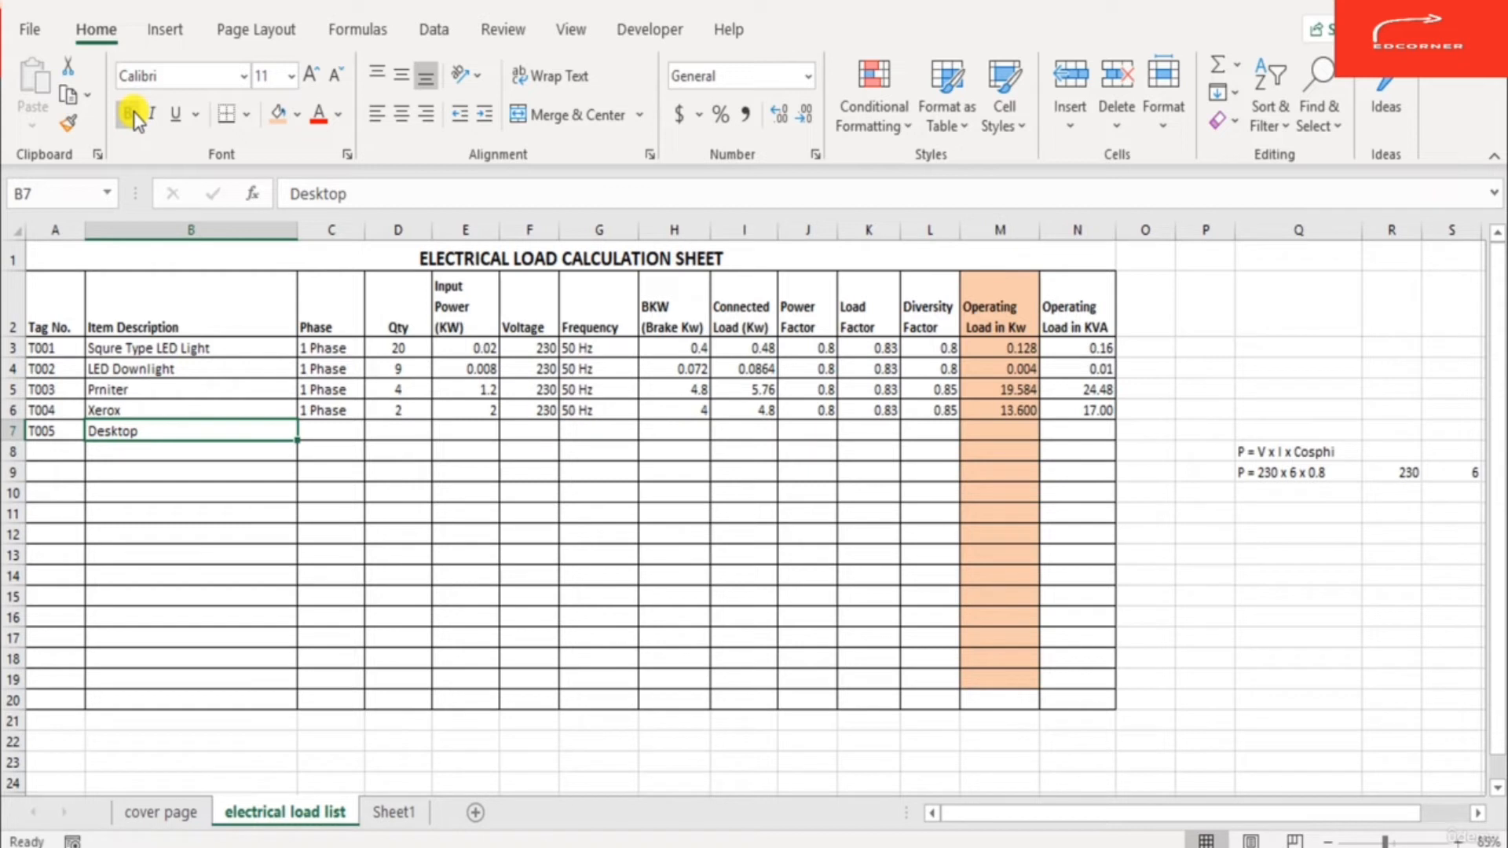
Step: Review the calculated power in U9 beside the load table
key(Right)
key(Right)
key(Right)
key(Right)
key(Right)
key(Right)
key(Right)
key(Right)
key(Right)
key(Right)
key(Right)
key(Right)
key(Right)
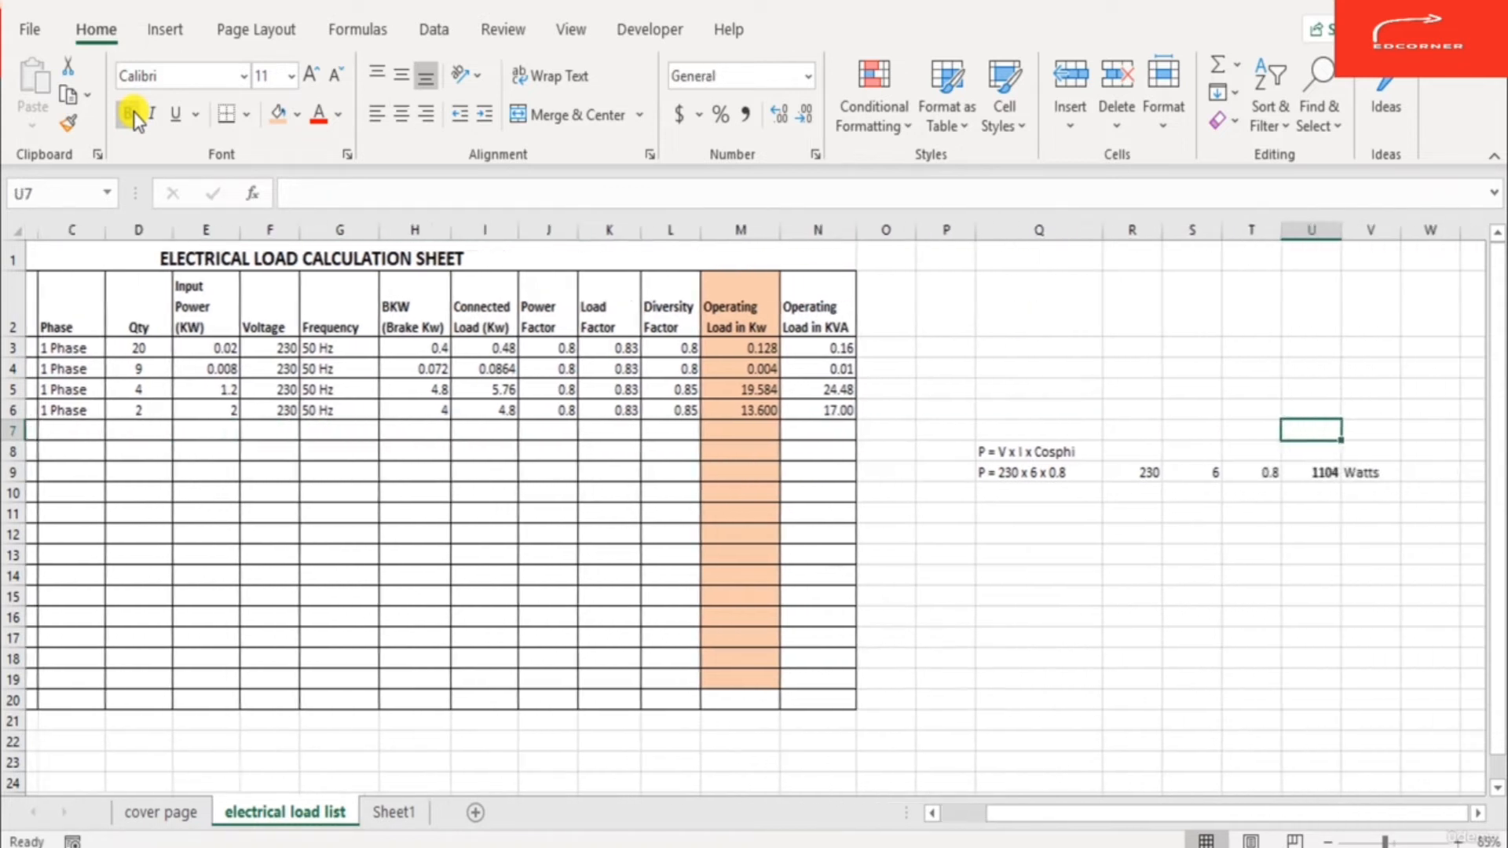
key(Down)
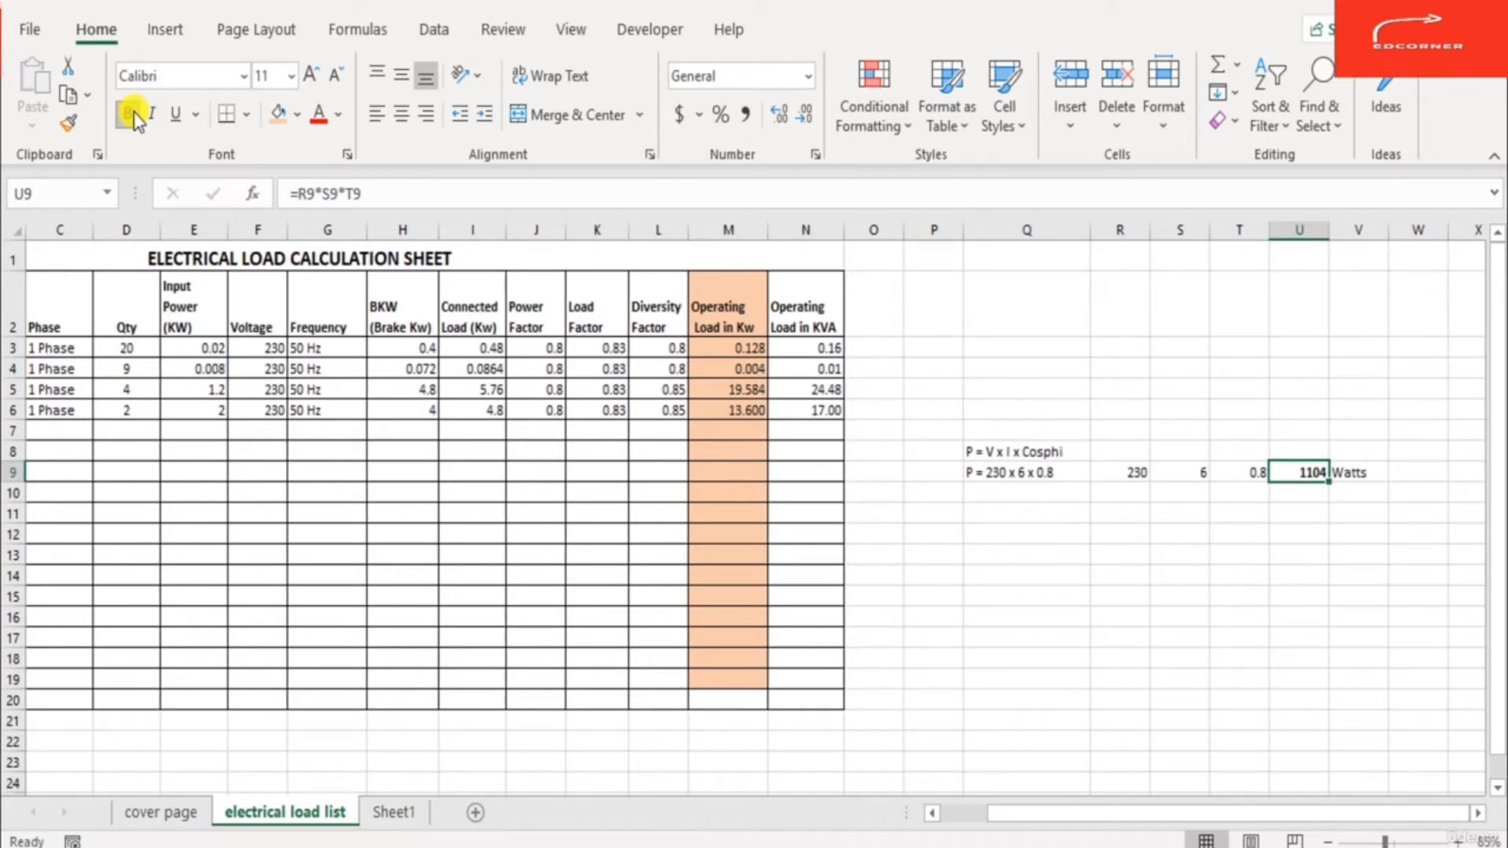
Step: Fill the phase value "1 Phase" from the row above into C7 for the Desktop item
key(Left)
key(Left)
key(Left)
key(Left)
key(Left)
key(Left)
key(Left)
key(Left)
key(Left)
key(Left)
key(Left)
key(Left)
key(Left)
key(Left)
key(Left)
key(Left)
key(Left)
key(Left)
key(Left)
key(Left)
key(Up)
key(Right)
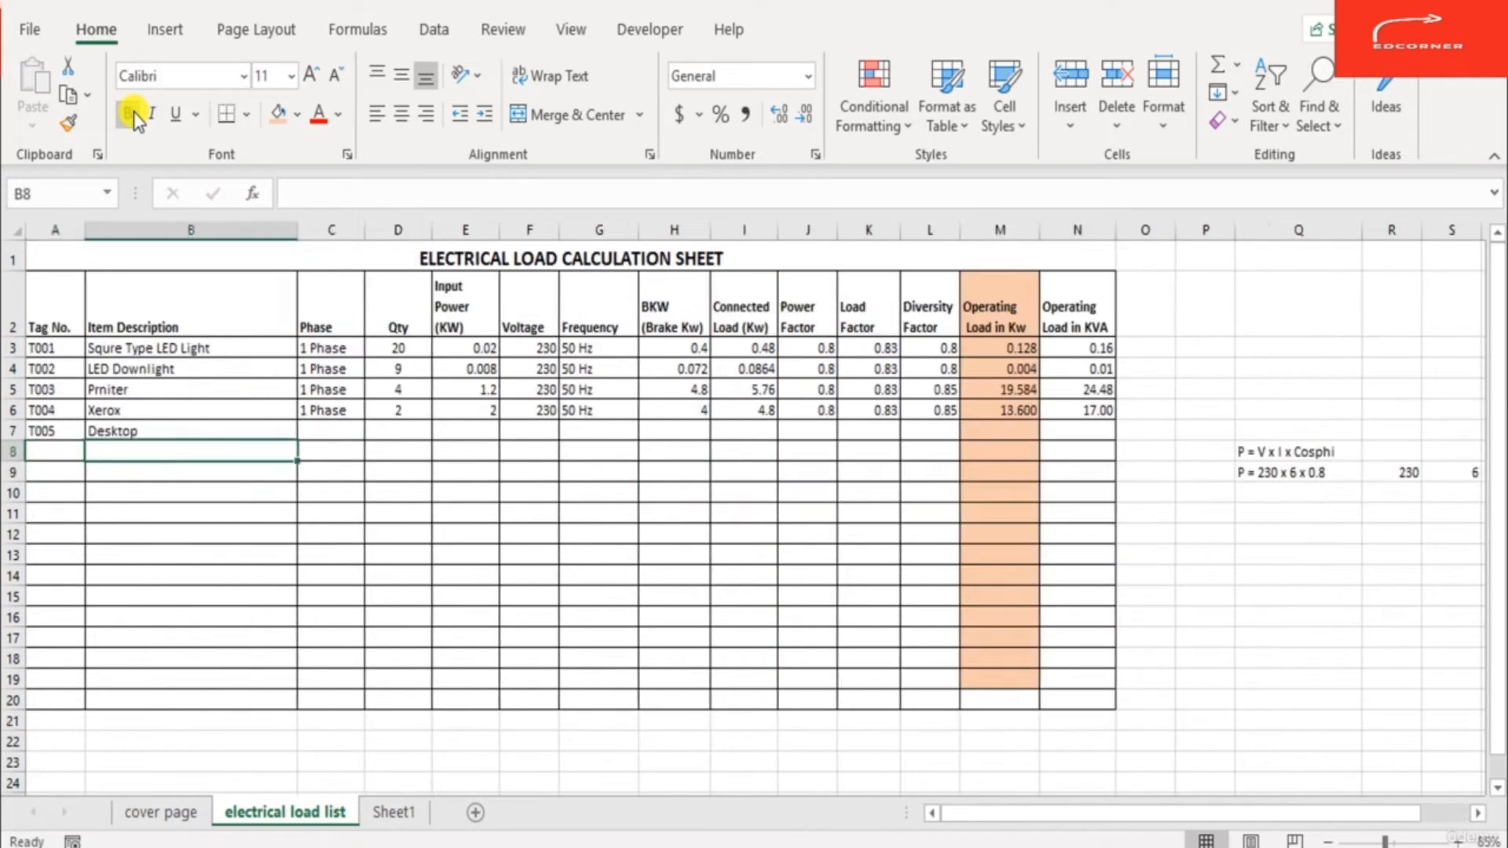
key(Up)
key(Right)
key(ctrl+d)
key(Right)
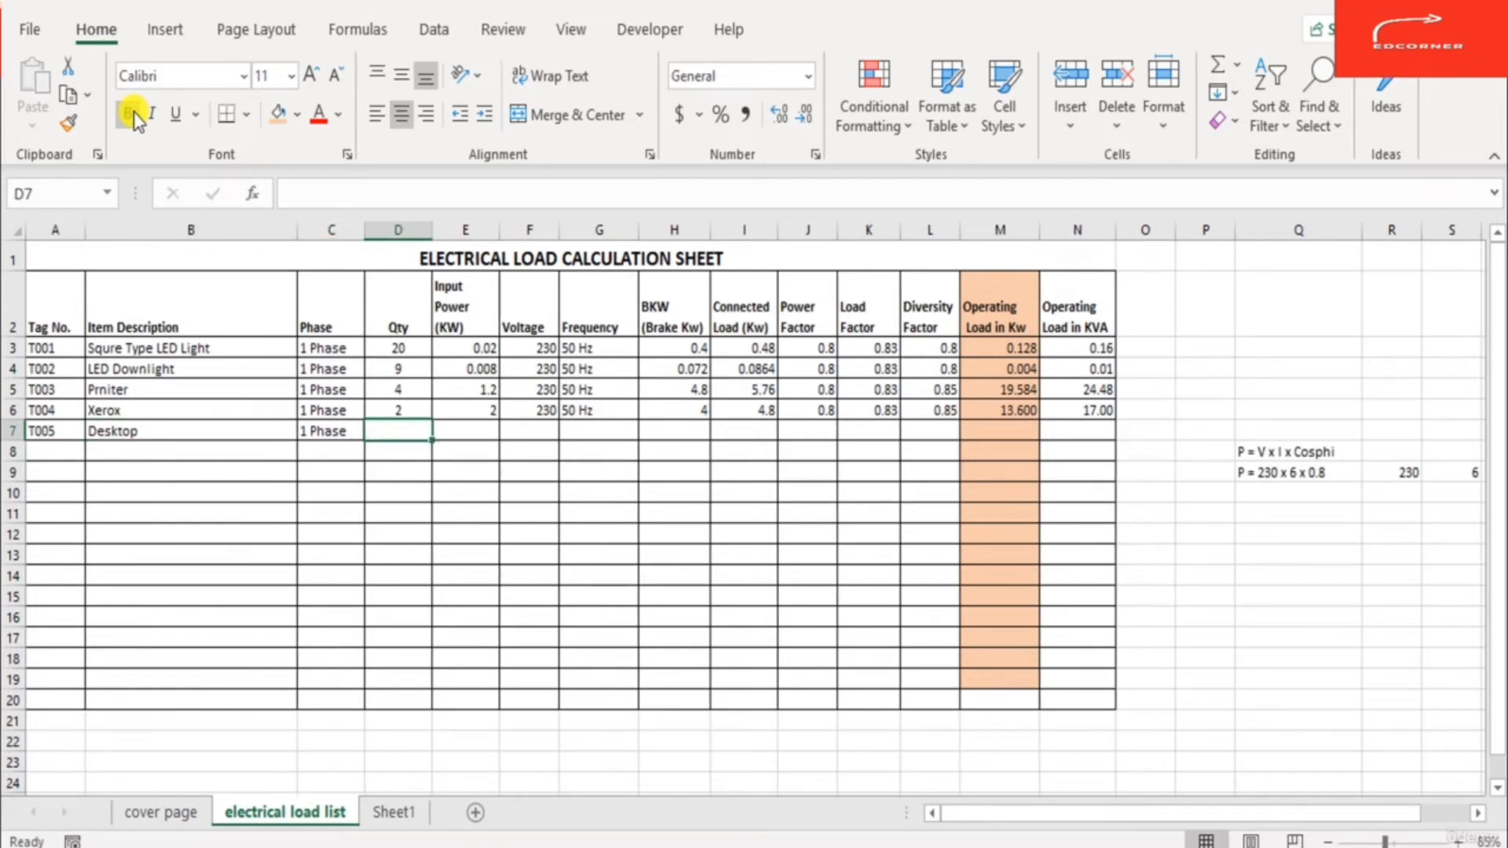
Step: Switch to the AutoCAD electrical layout and examine the workstation desks and their 6A sockets to count the desktops
key(alt+Tab)
scroll(673, 582, down, 5)
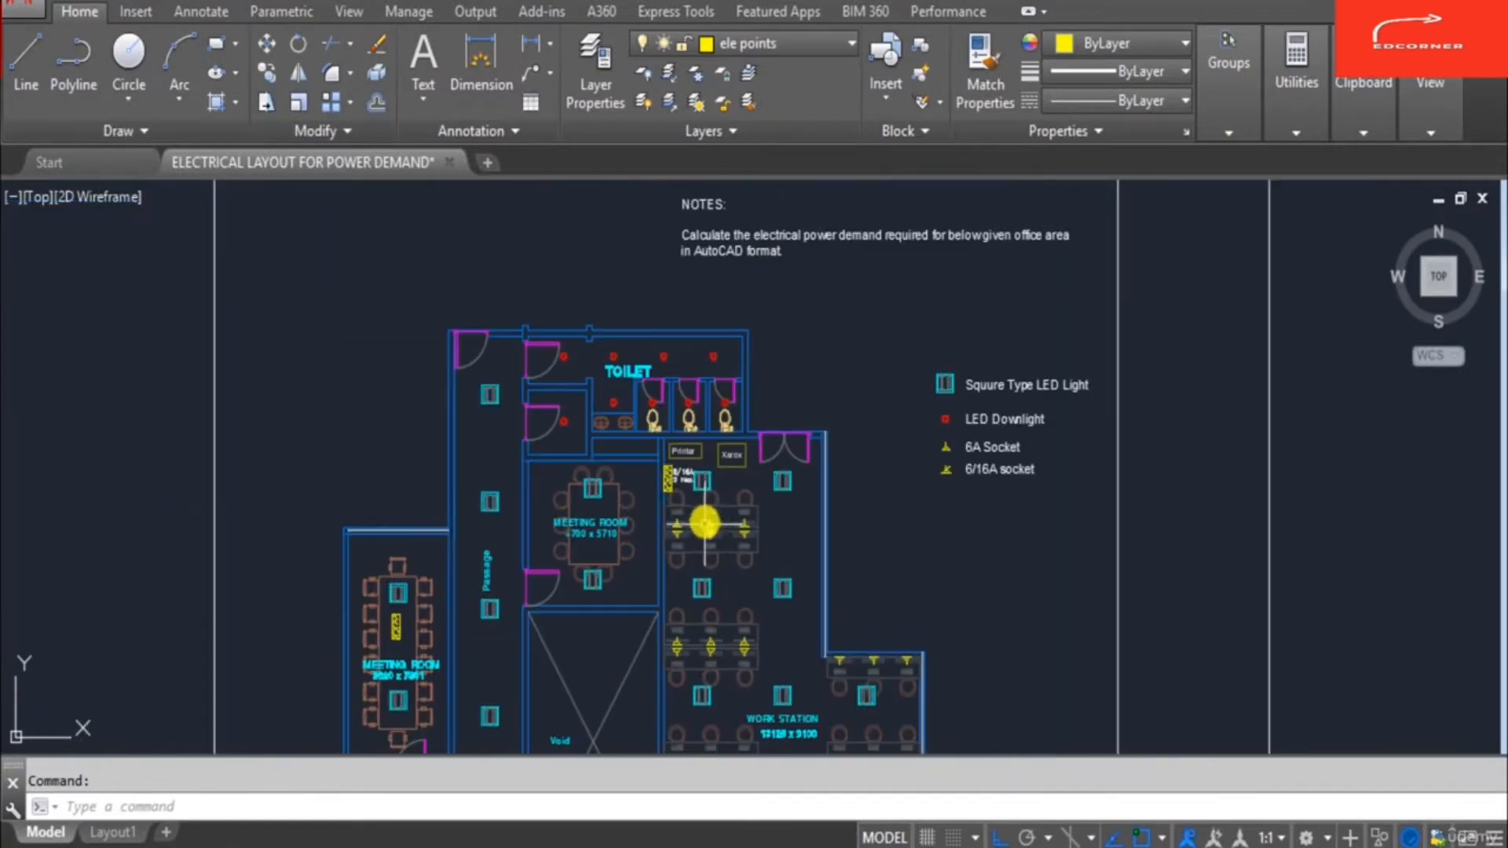
scroll(704, 522, up, 5)
scroll(670, 351, down, 5)
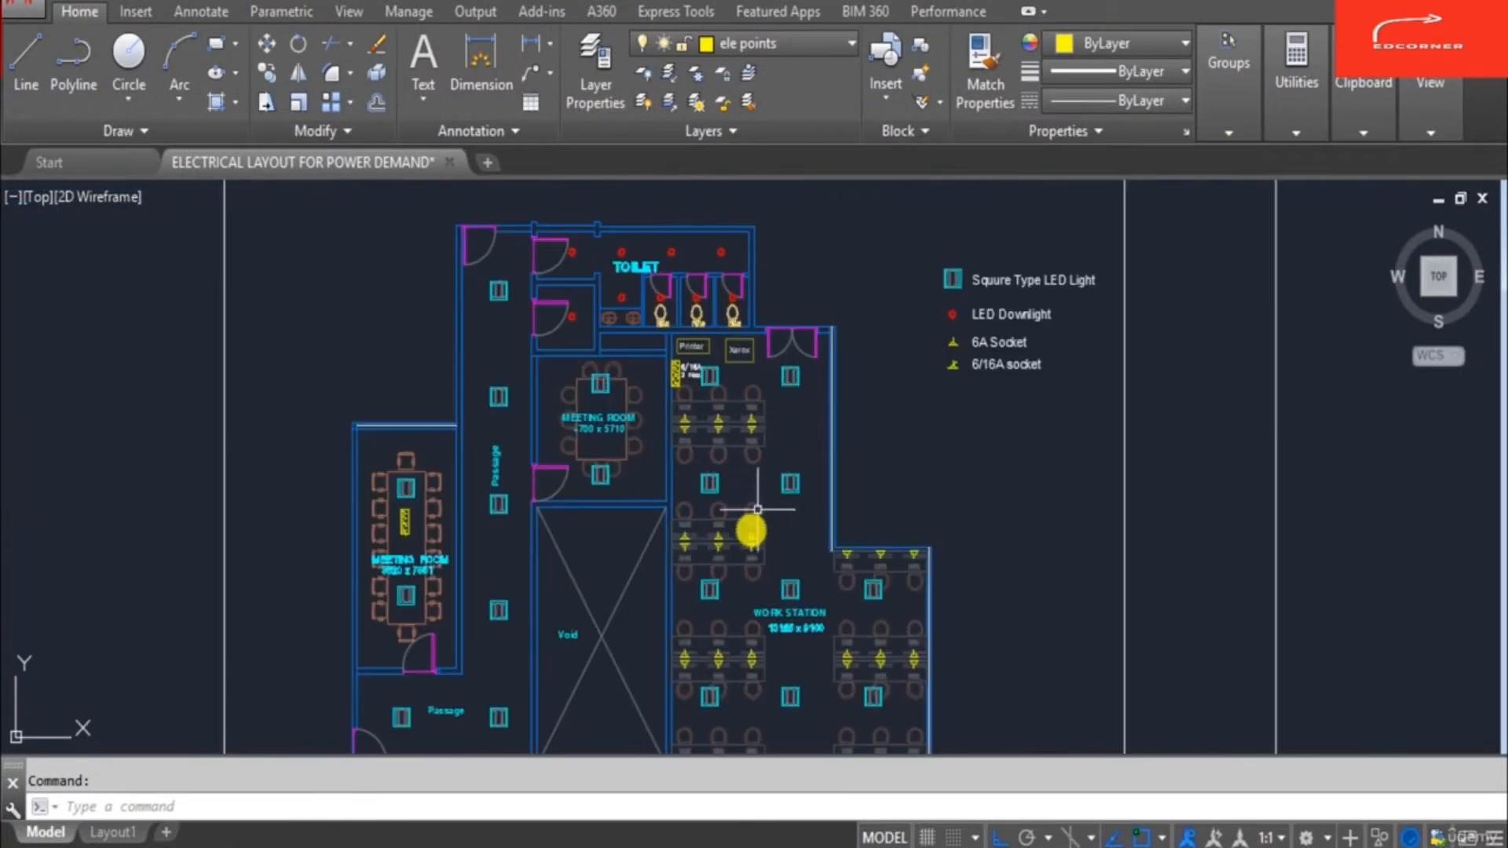
scroll(737, 491, down, 2)
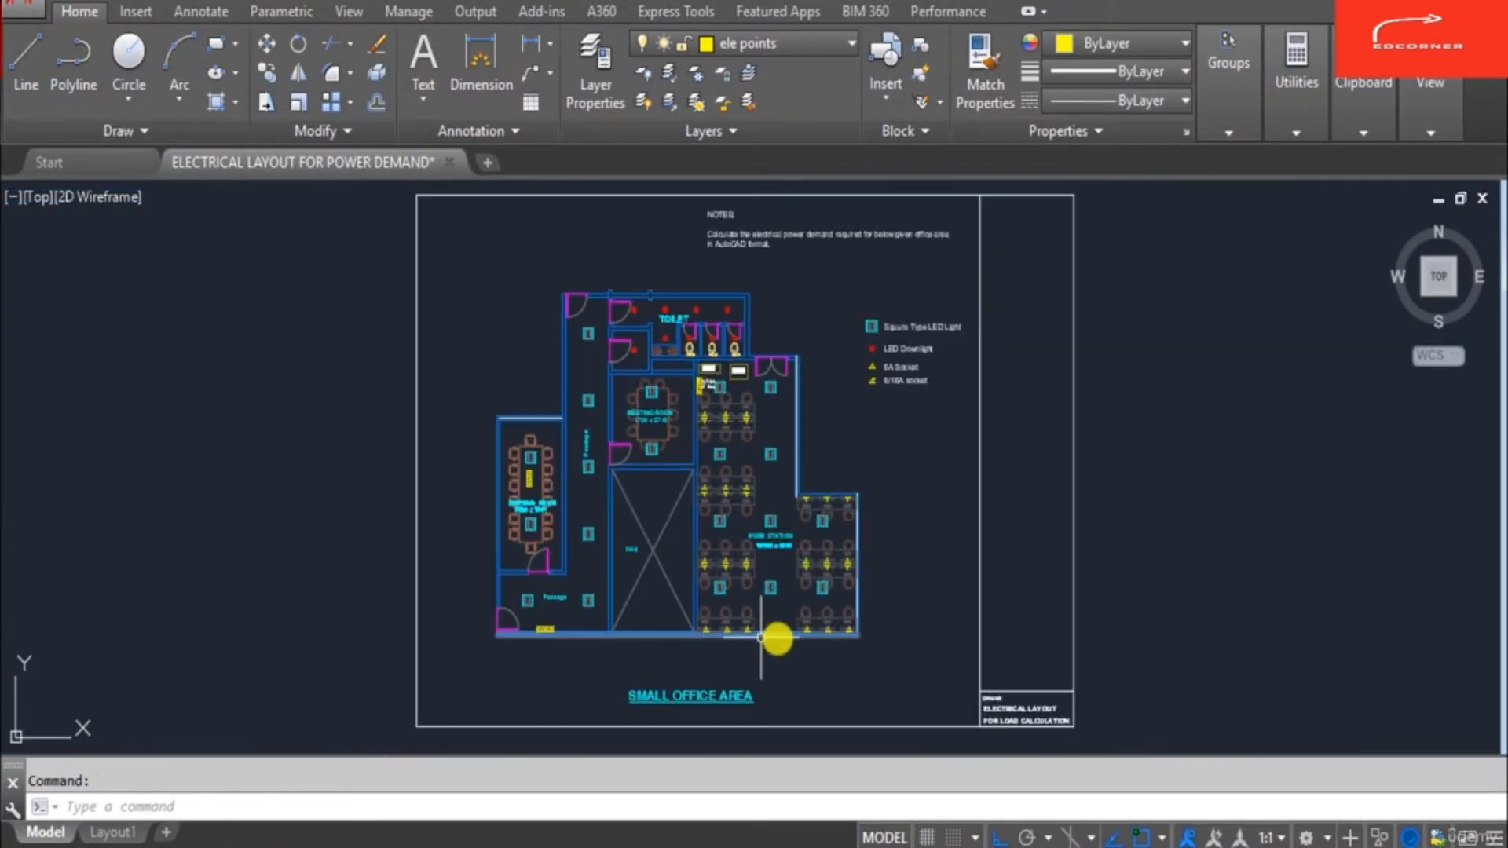
scroll(776, 624, up, 4)
scroll(640, 369, down, 1)
scroll(864, 345, down, 3)
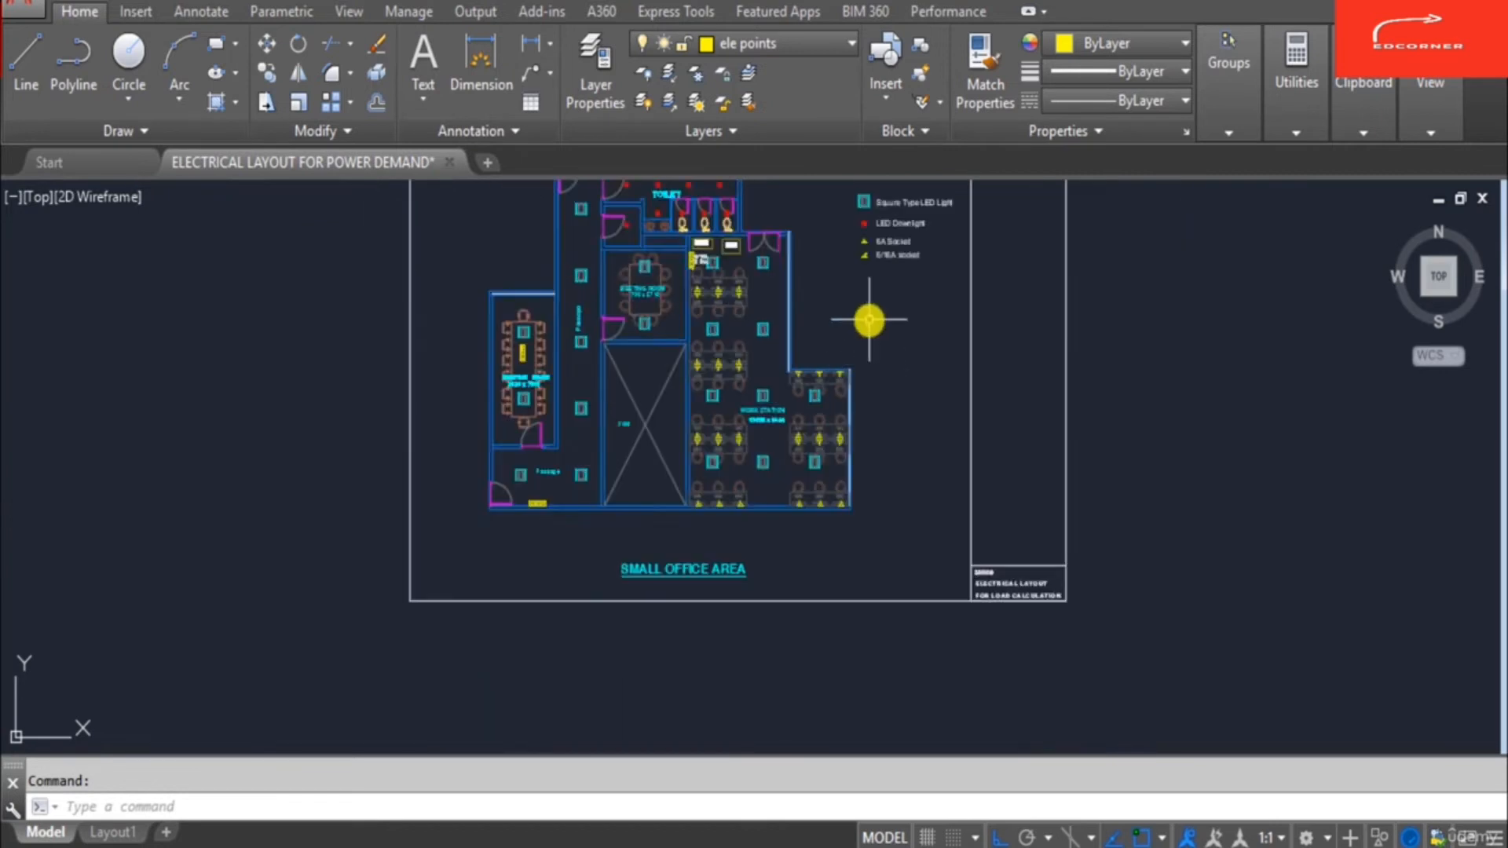
scroll(731, 354, up, 3)
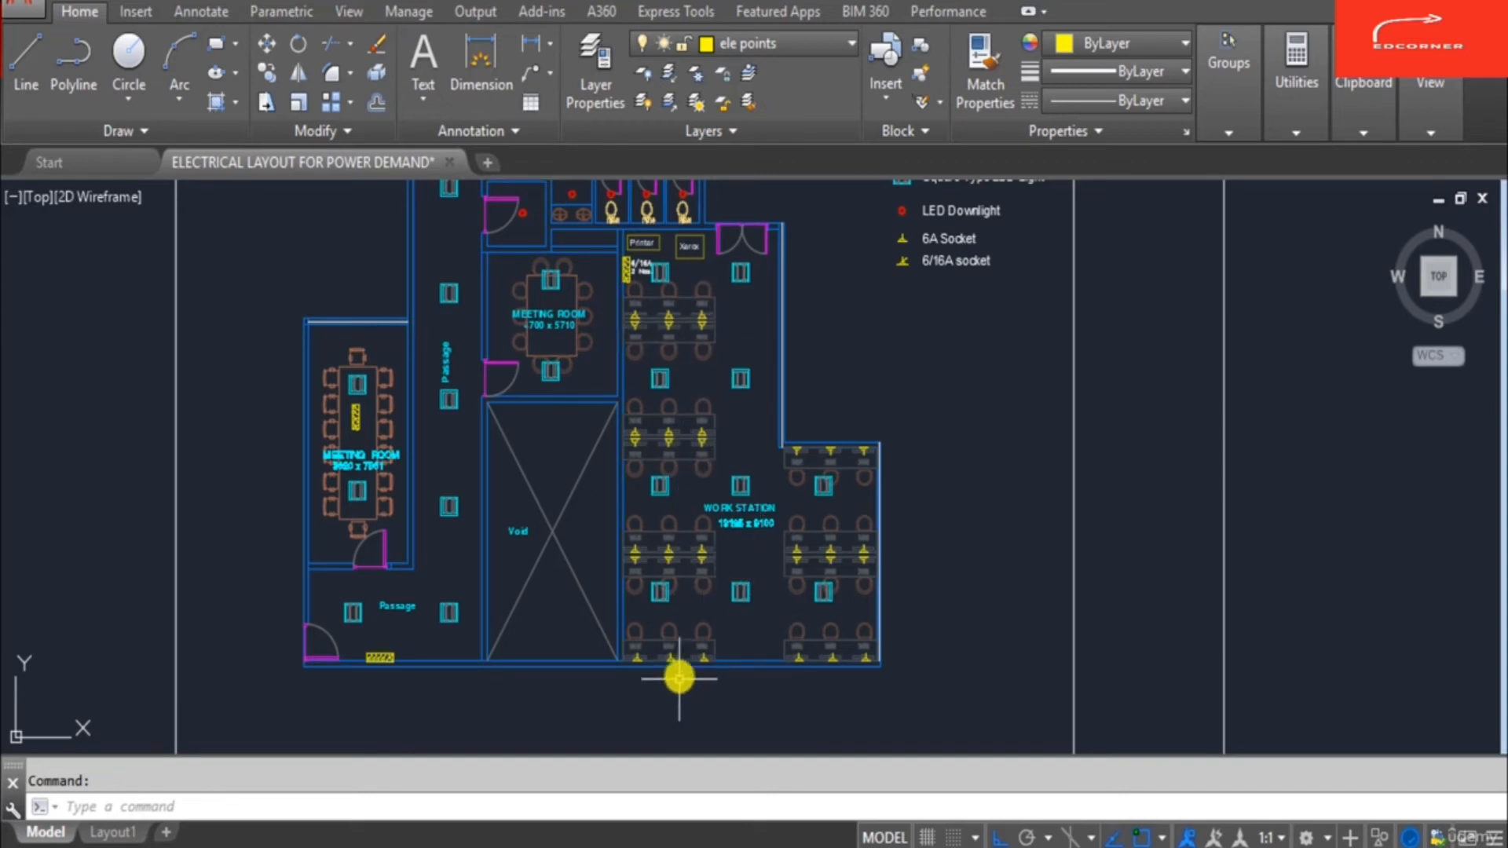
scroll(697, 750, down, 2)
scroll(597, 707, up, 2)
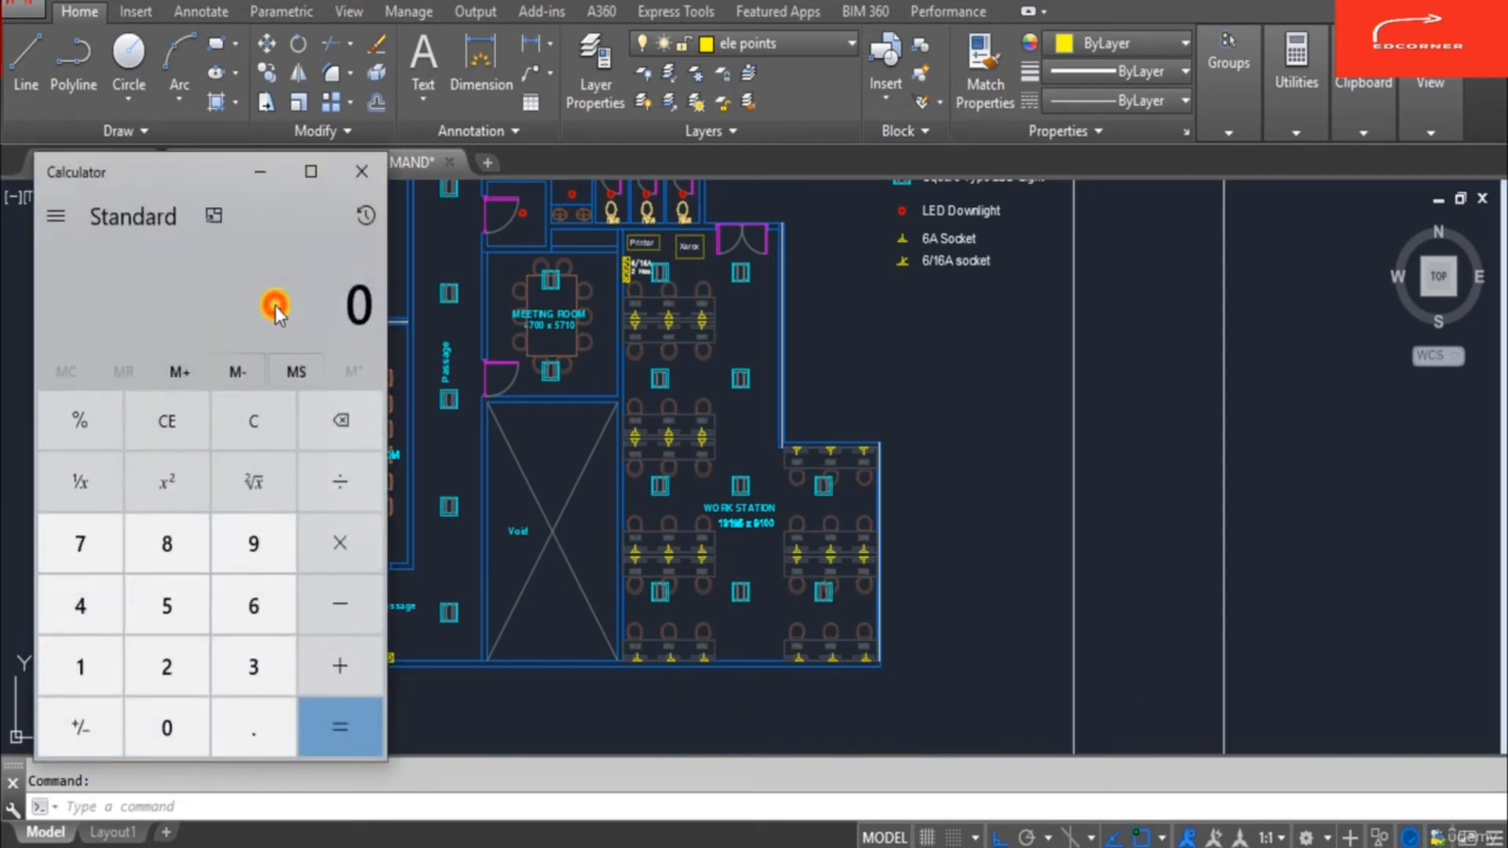
Step: Add up the workstation desktop counts 6, 6, 6, 3, 6 and 6 in the calculator
key(6)
key(plus)
key(6)
key(plus)
key(6)
key(plus)
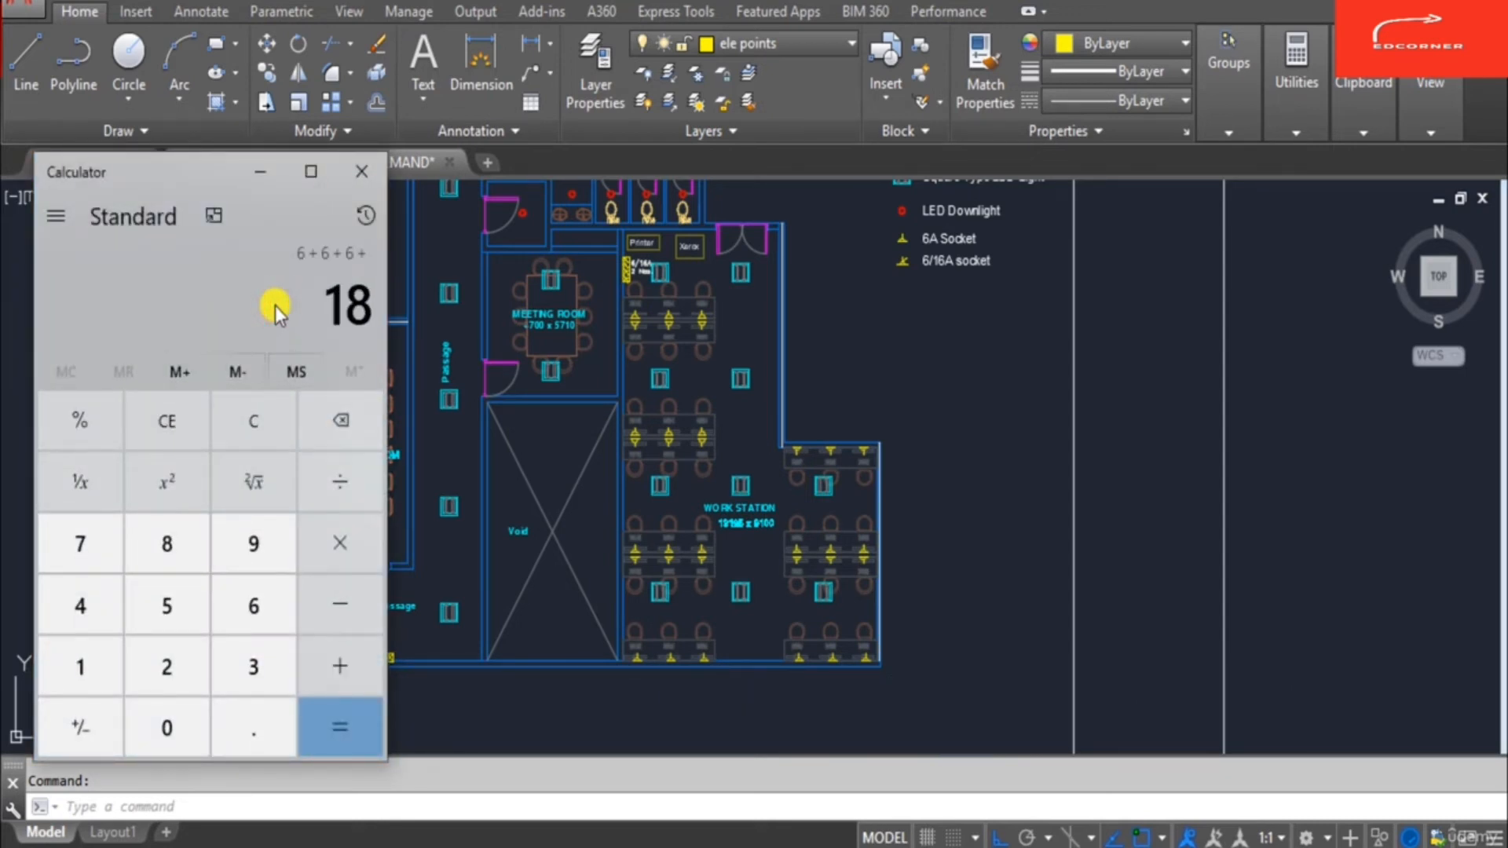
key(3)
key(plus)
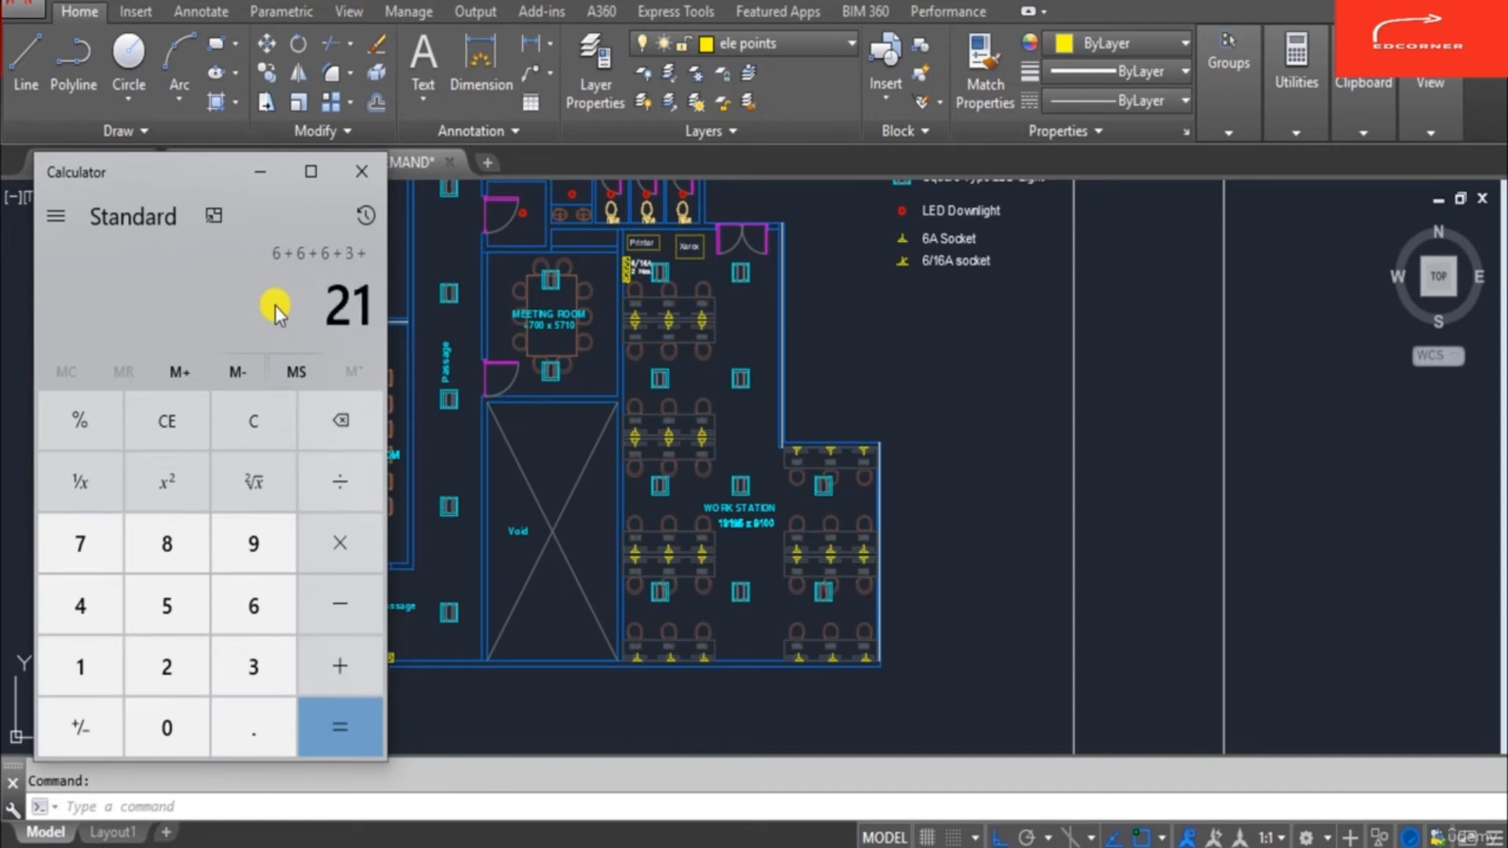
key(6)
key(plus)
key(6)
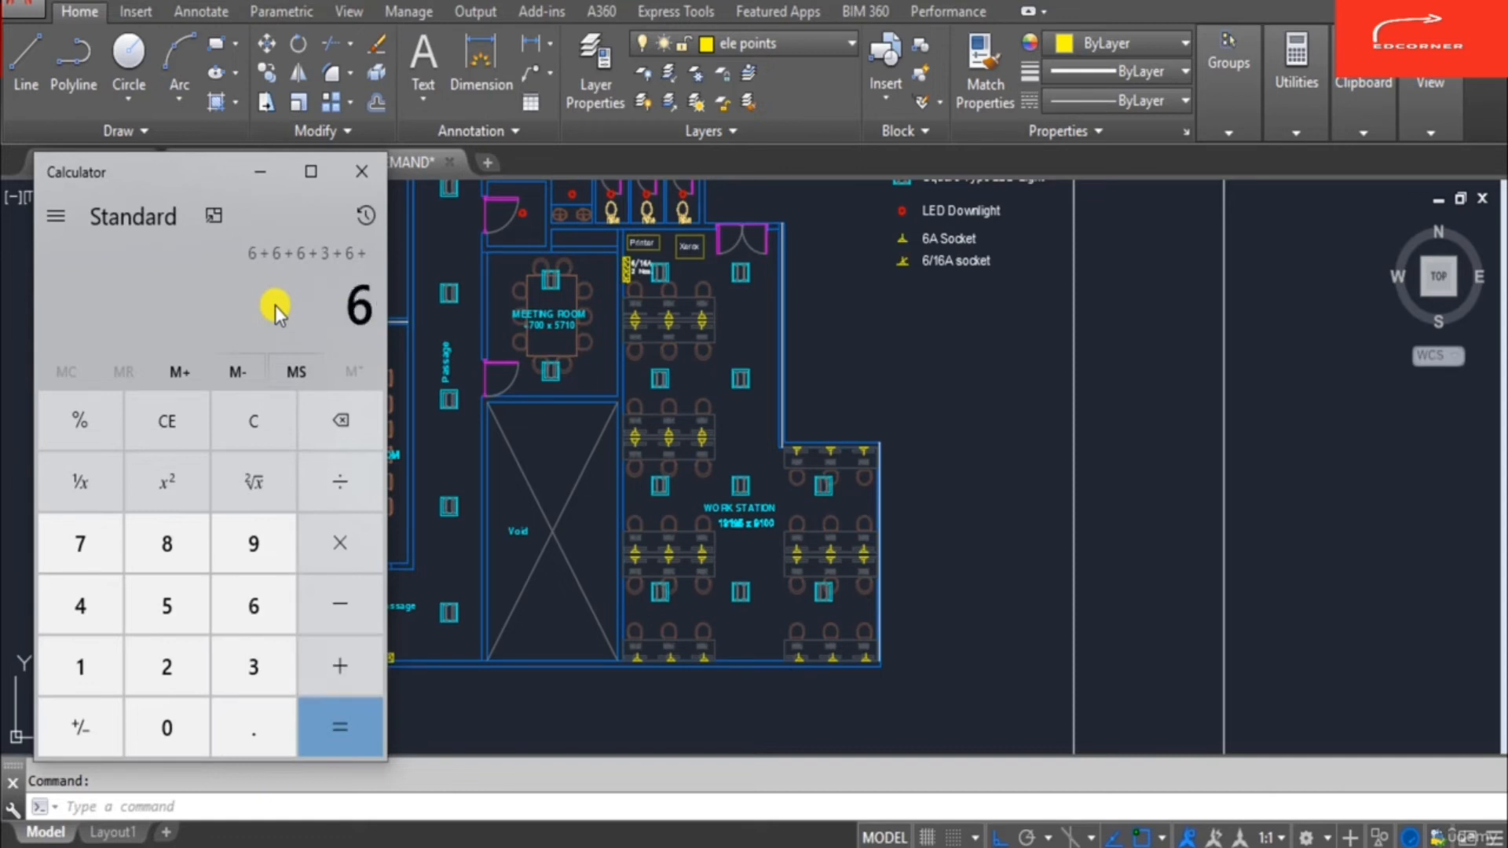
key(plus)
Step: Switch to the load calculation sheet and enter quantity 33 in D7 and input power 1.1 kW in E7 for the Desktop item
click(696, 377)
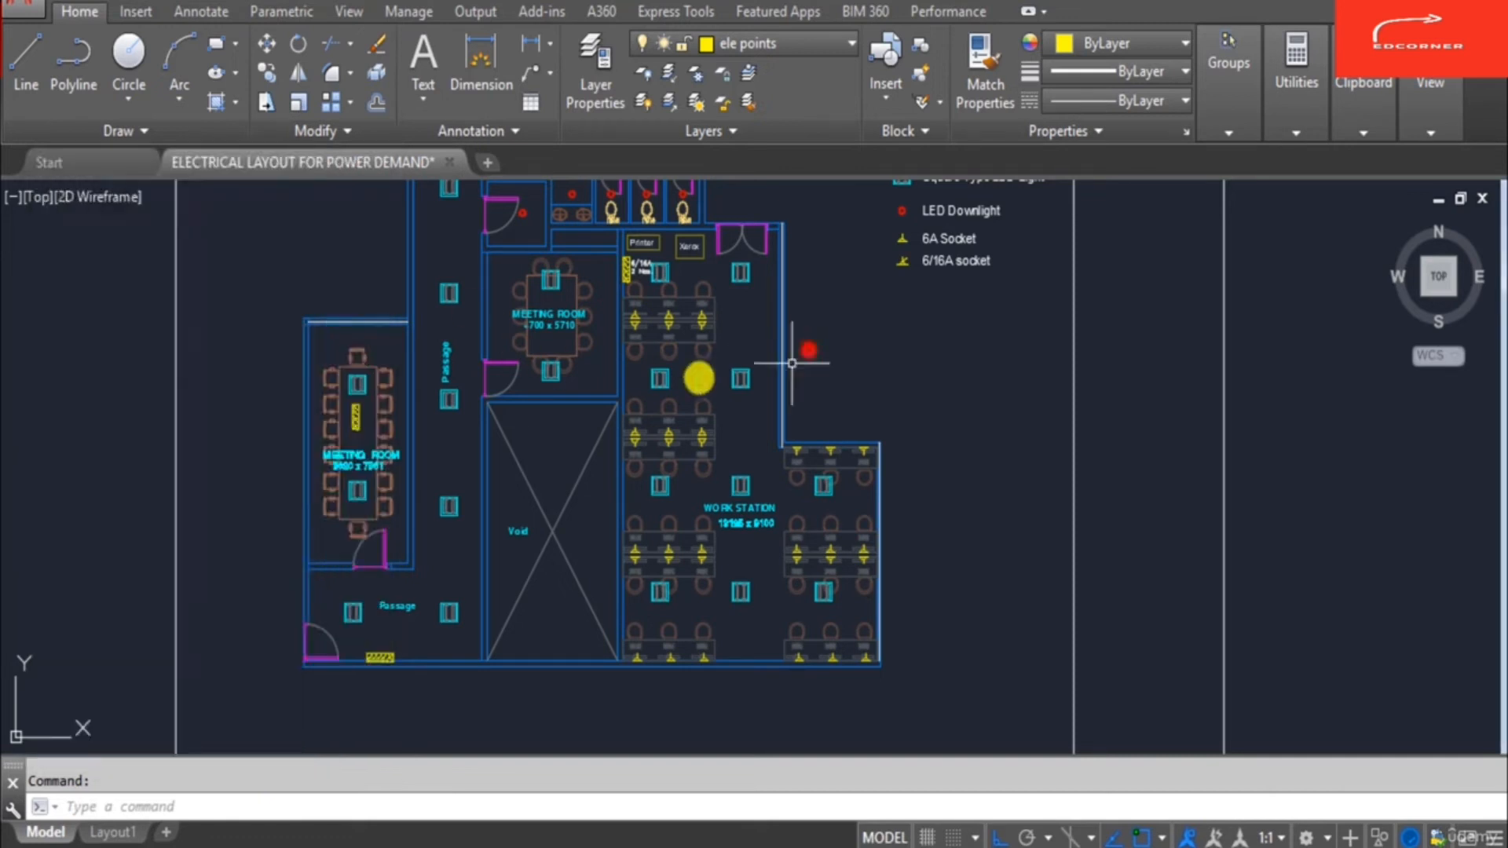
scroll(314, 455, up, 4)
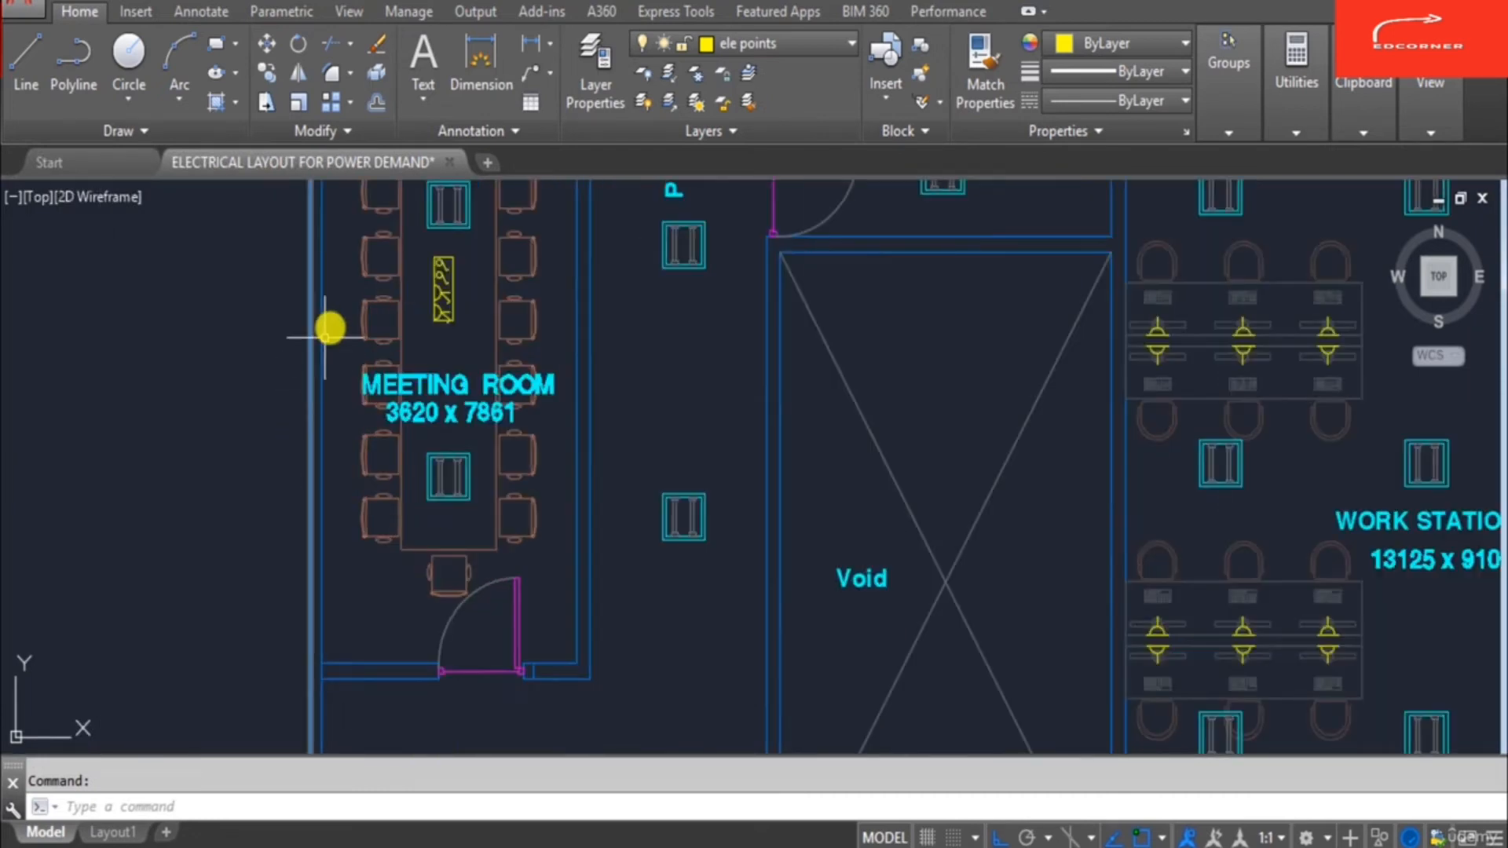
scroll(667, 470, down, 8)
scroll(770, 286, up, 2)
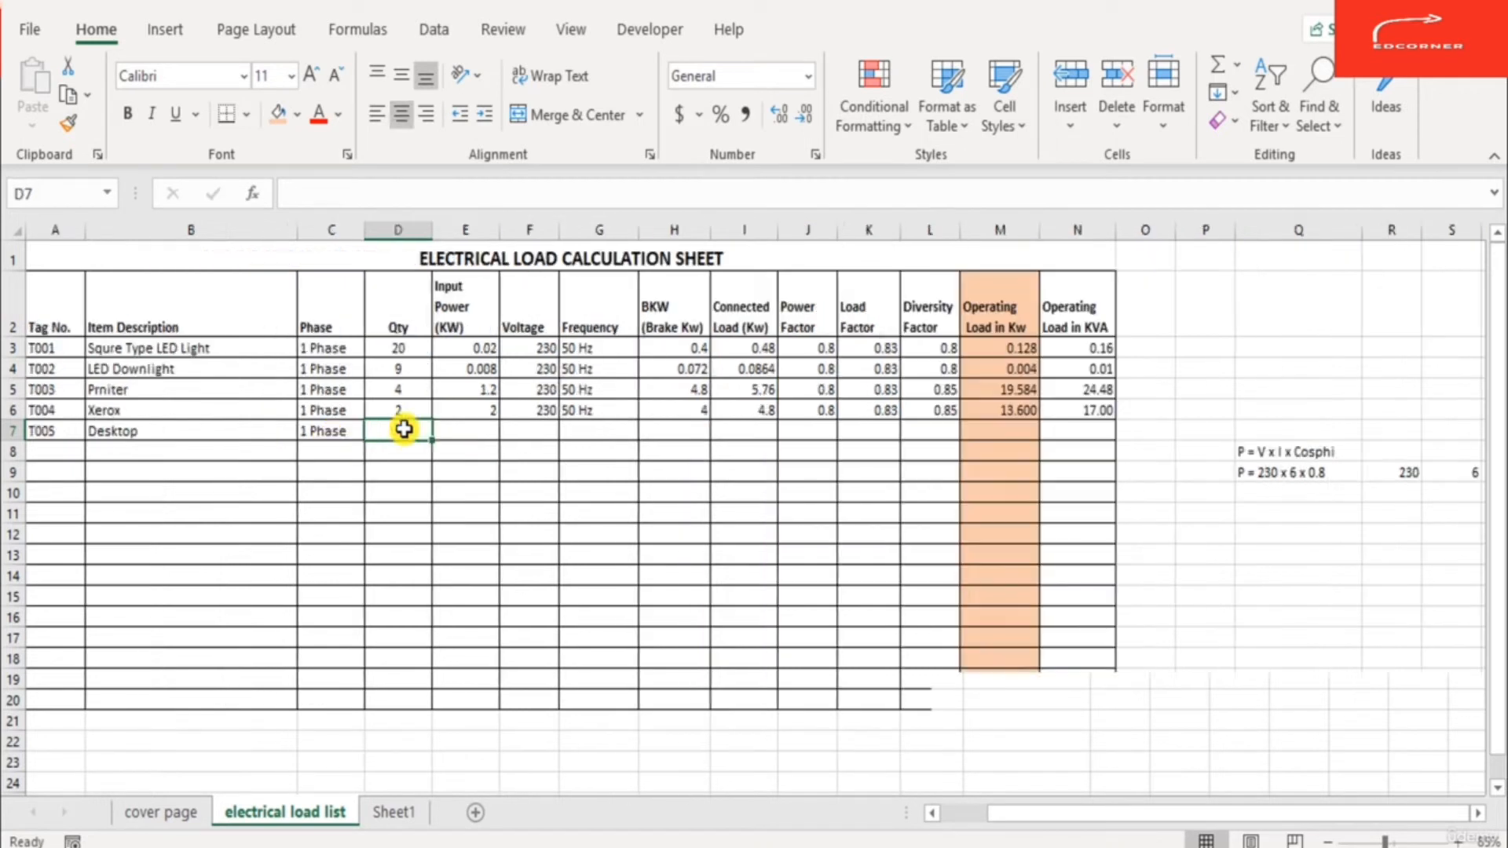
key(Up)
key(Right)
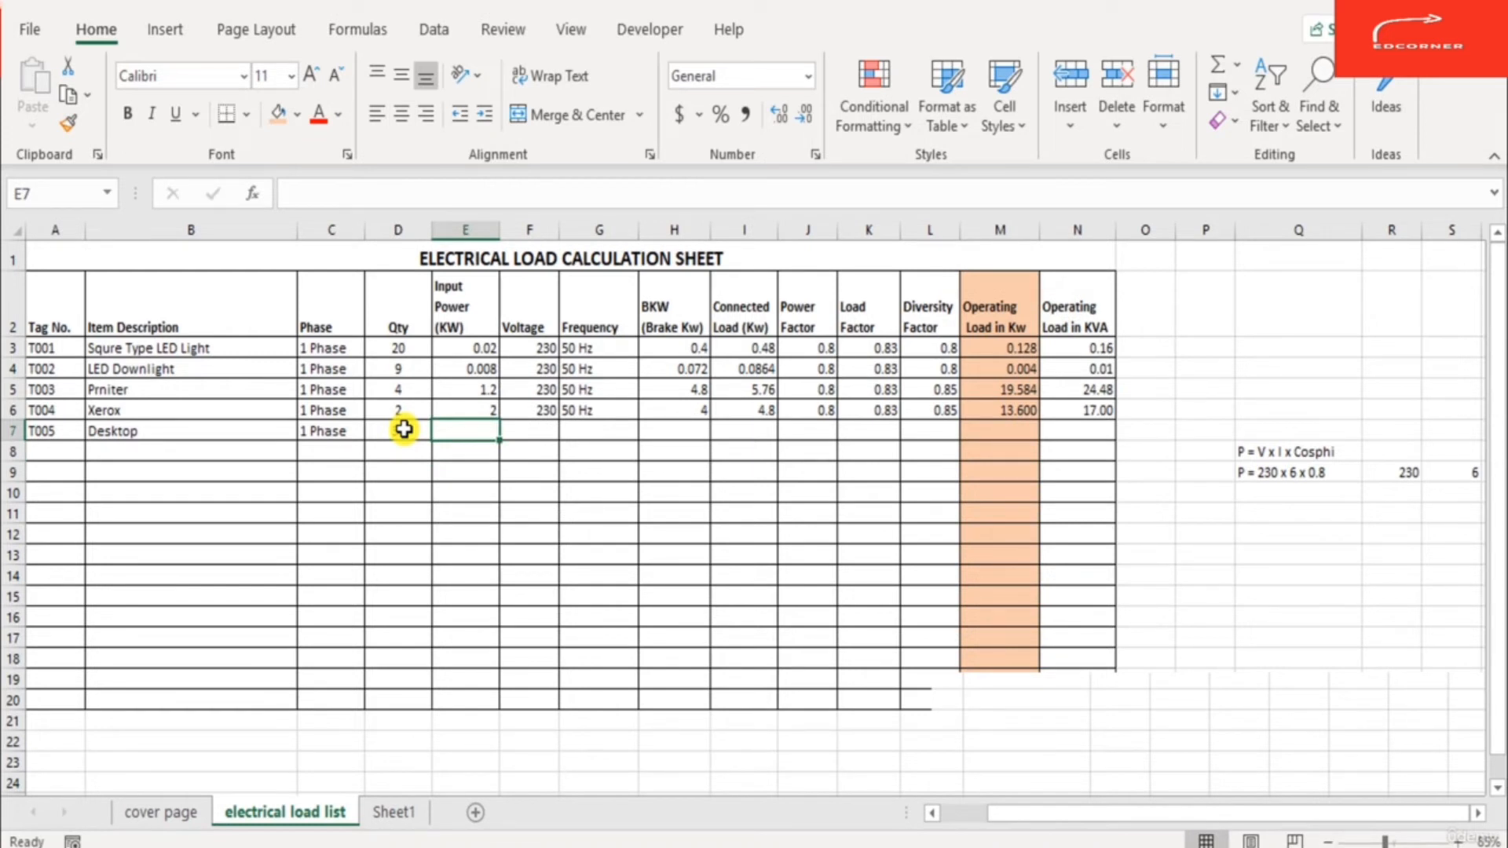
text(1.1)
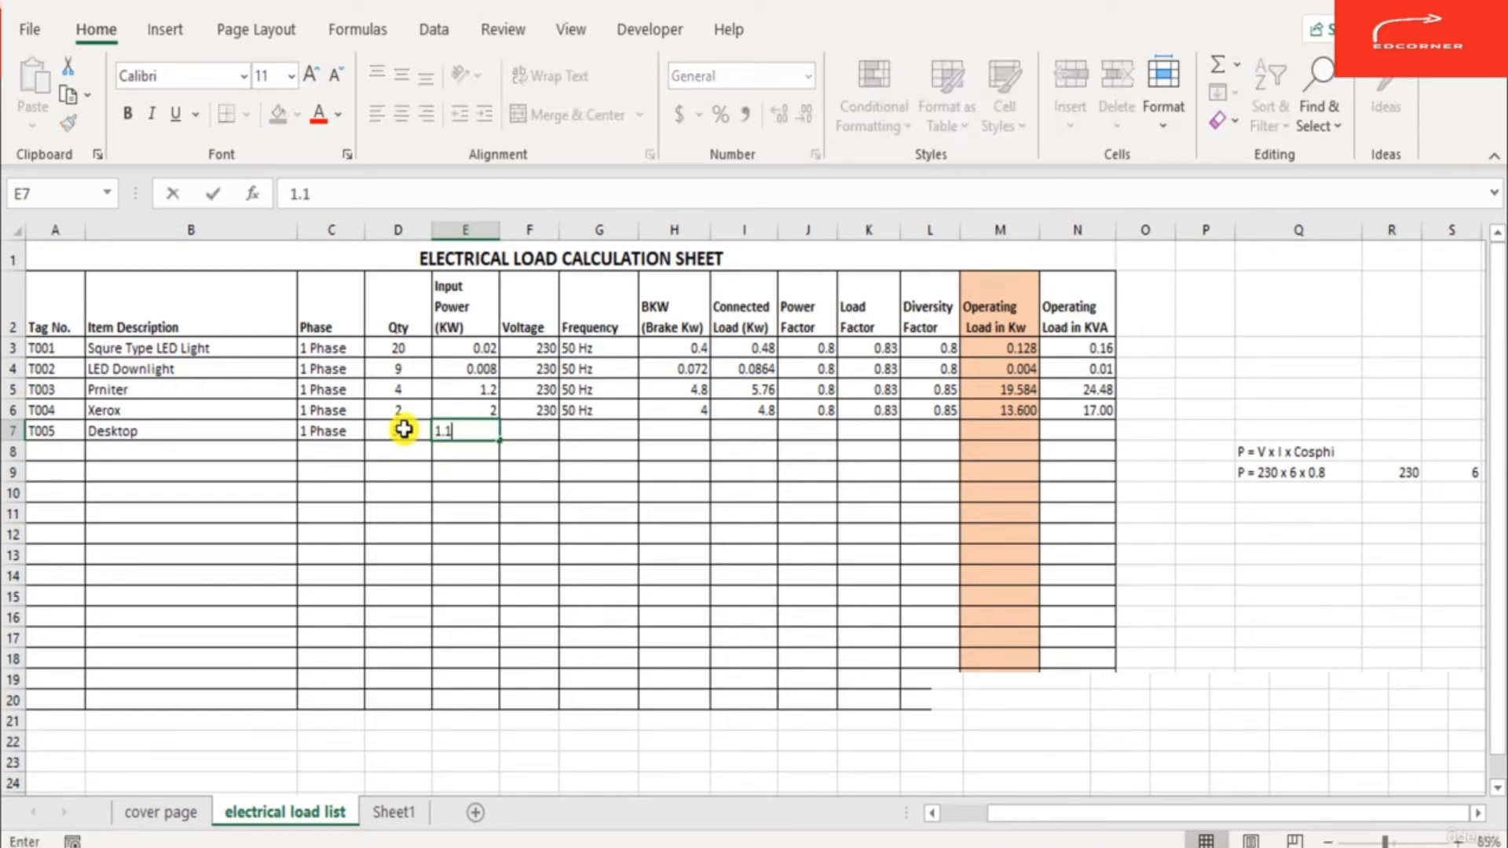
key(Tab)
Step: Check the calculated power in U9 against the Desktop item's input power
key(Right)
key(Right)
key(Right)
key(Right)
key(Right)
key(Right)
key(Right)
key(Right)
key(Right)
key(Right)
key(Right)
key(Right)
key(Right)
key(Right)
key(Right)
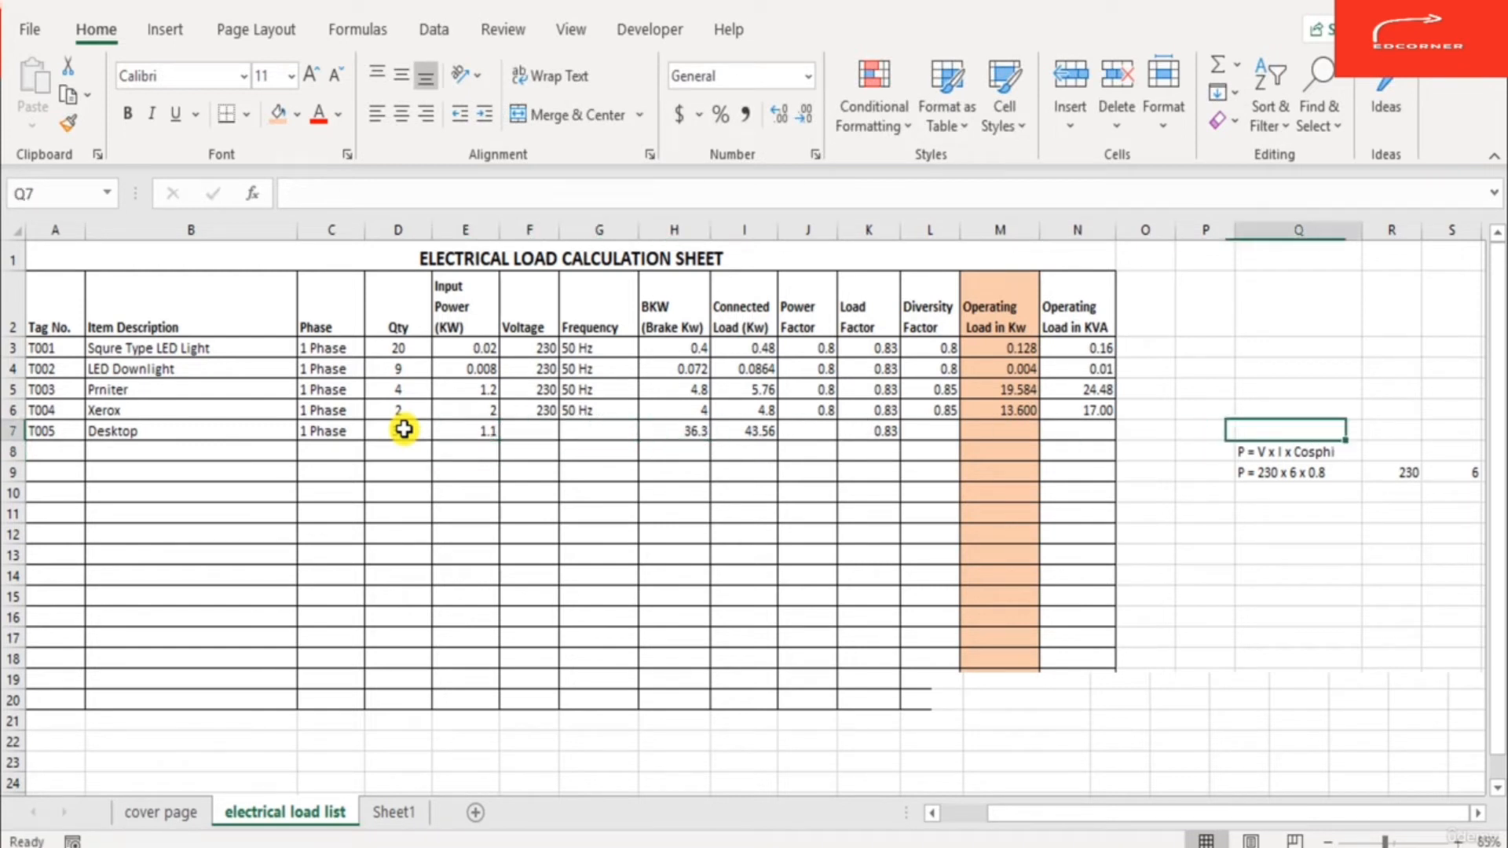
key(Down)
key(Down)
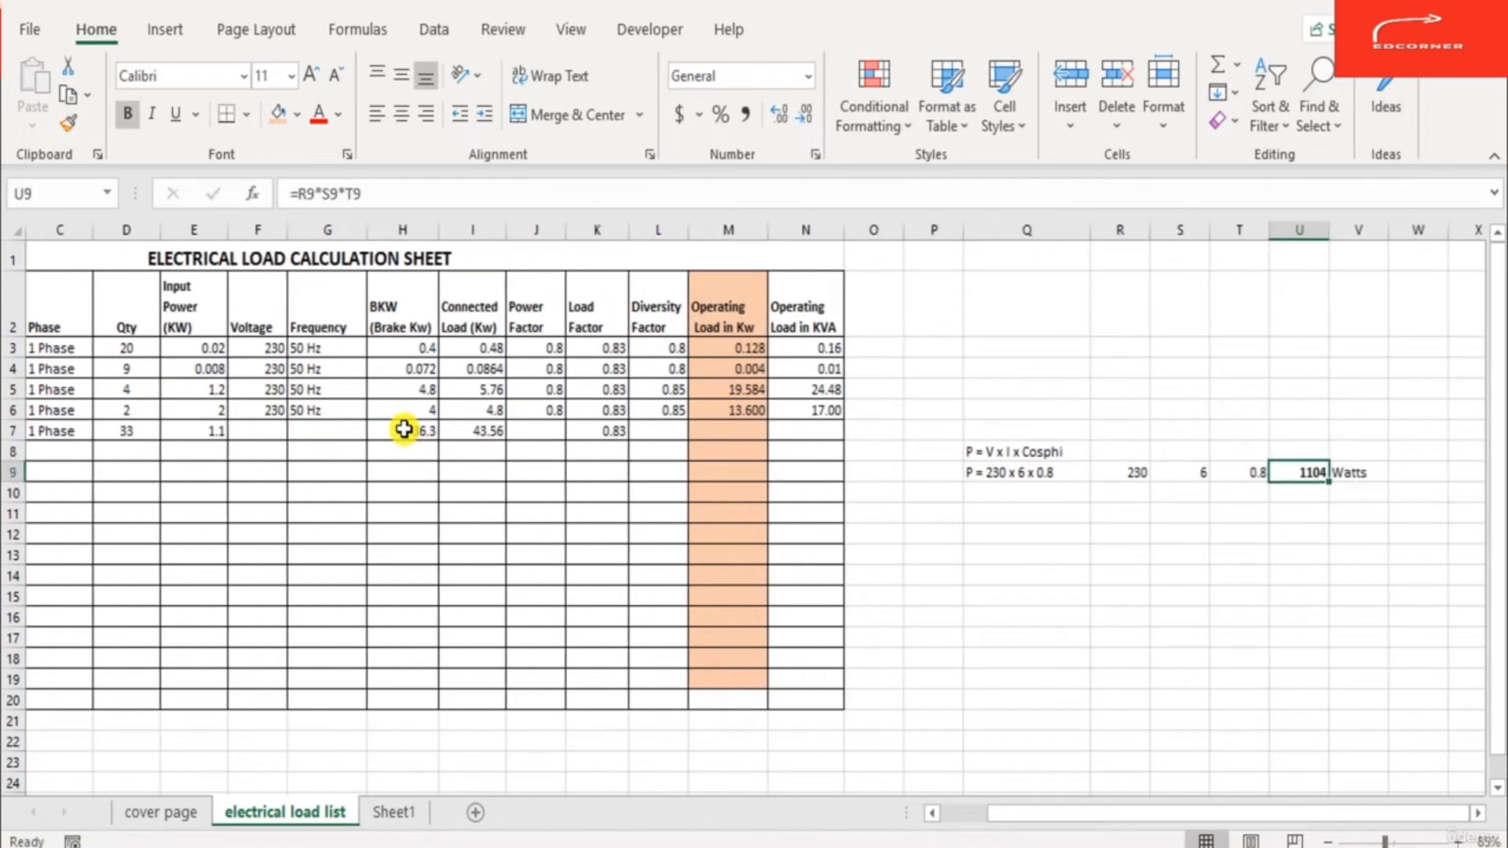
Step: Set the Desktop item's voltage in F7 to 230 and its frequency in G7 to 50 Hz
key(Left)
key(Left)
key(Left)
key(Left)
key(Left)
key(Left)
key(Left)
key(Left)
key(Left)
key(Left)
key(Left)
key(Left)
key(Left)
key(Left)
key(Left)
key(Left)
key(Left)
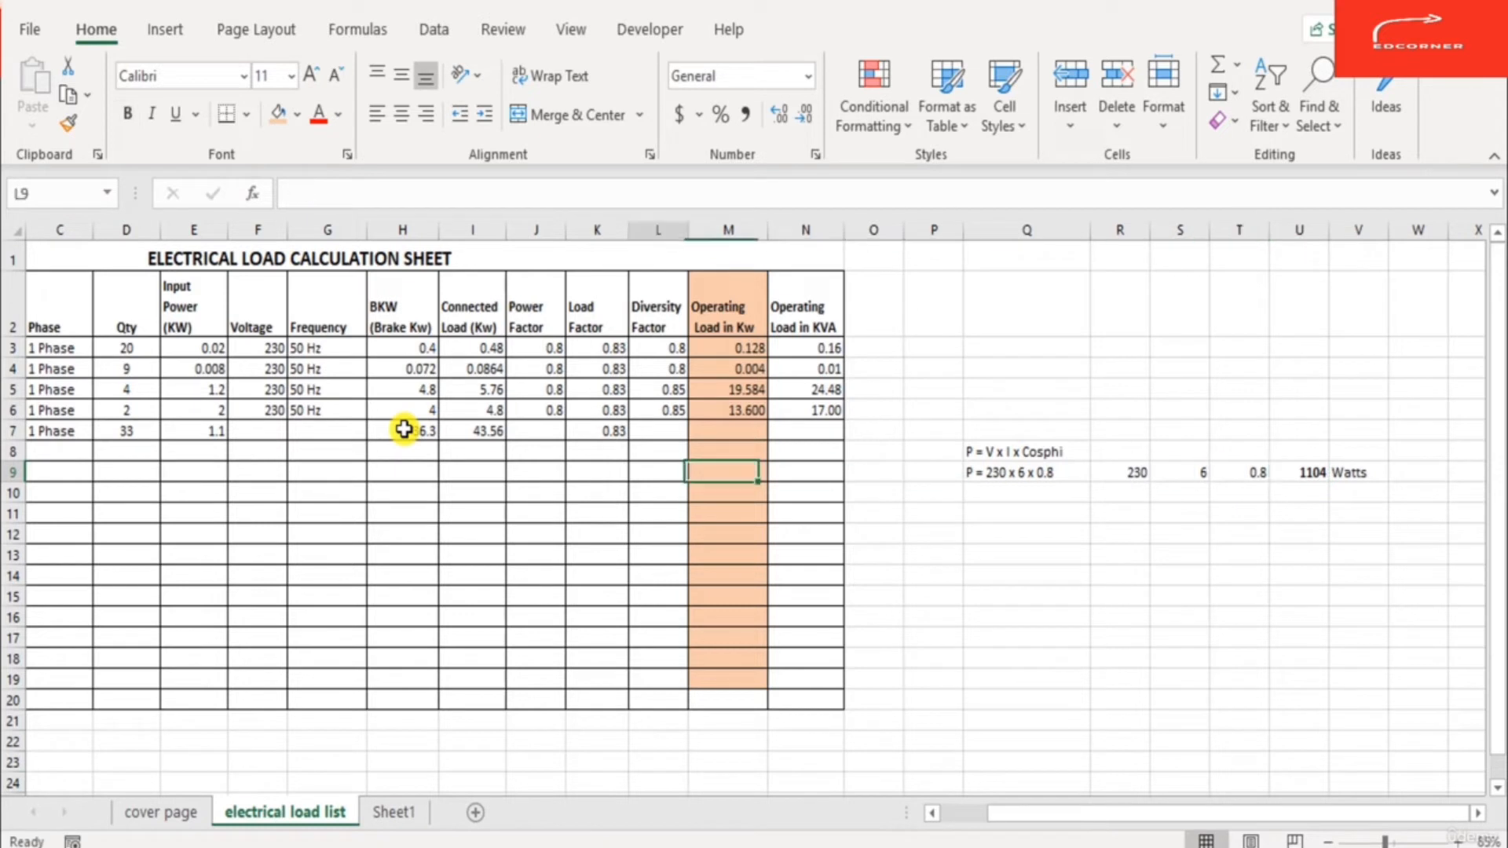
key(Right)
key(Up)
key(Up)
key(Right)
text(230)
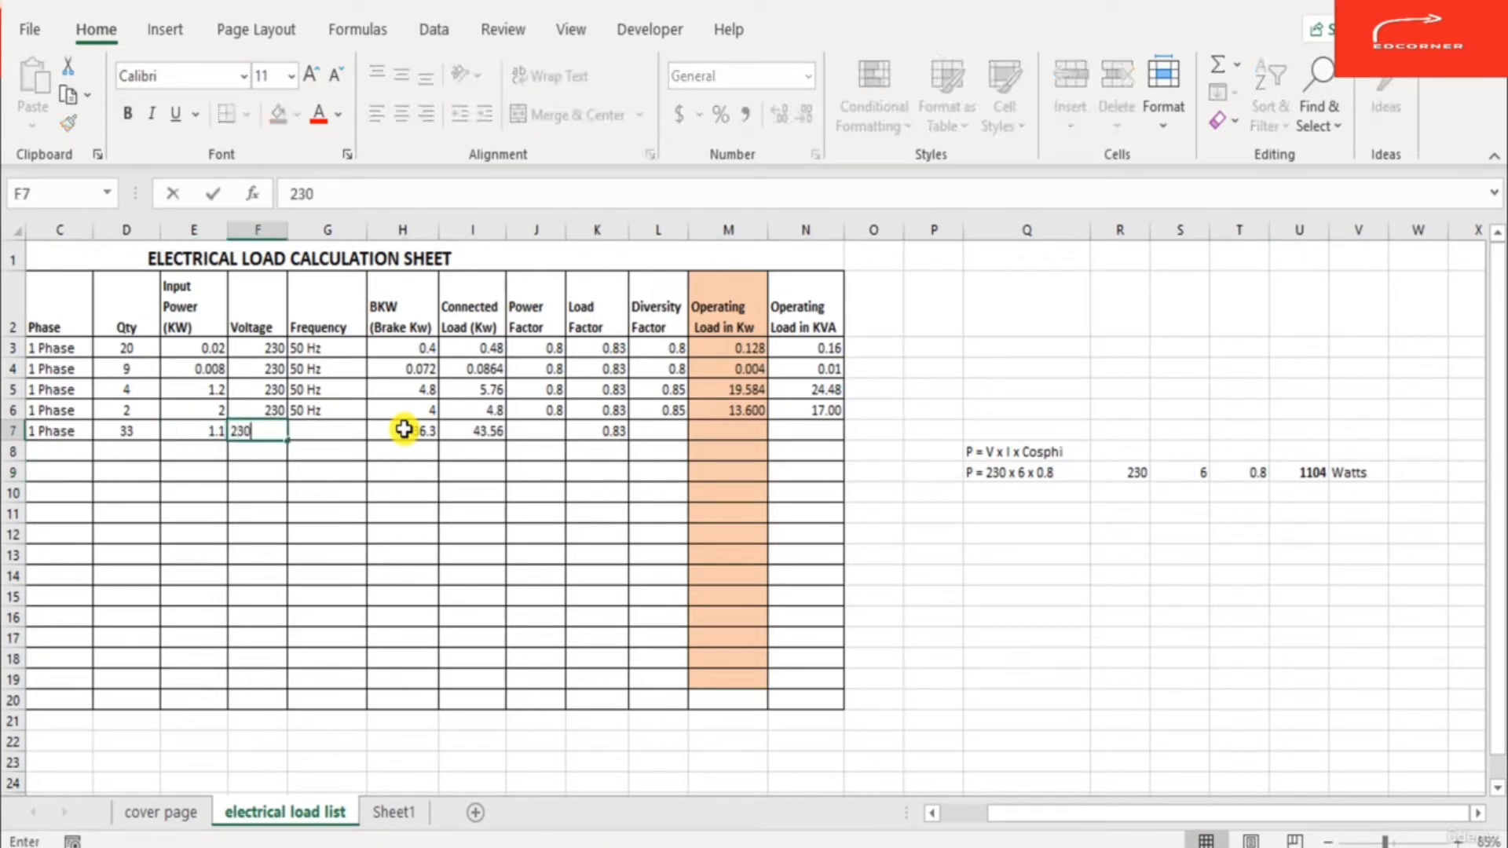
key(Right)
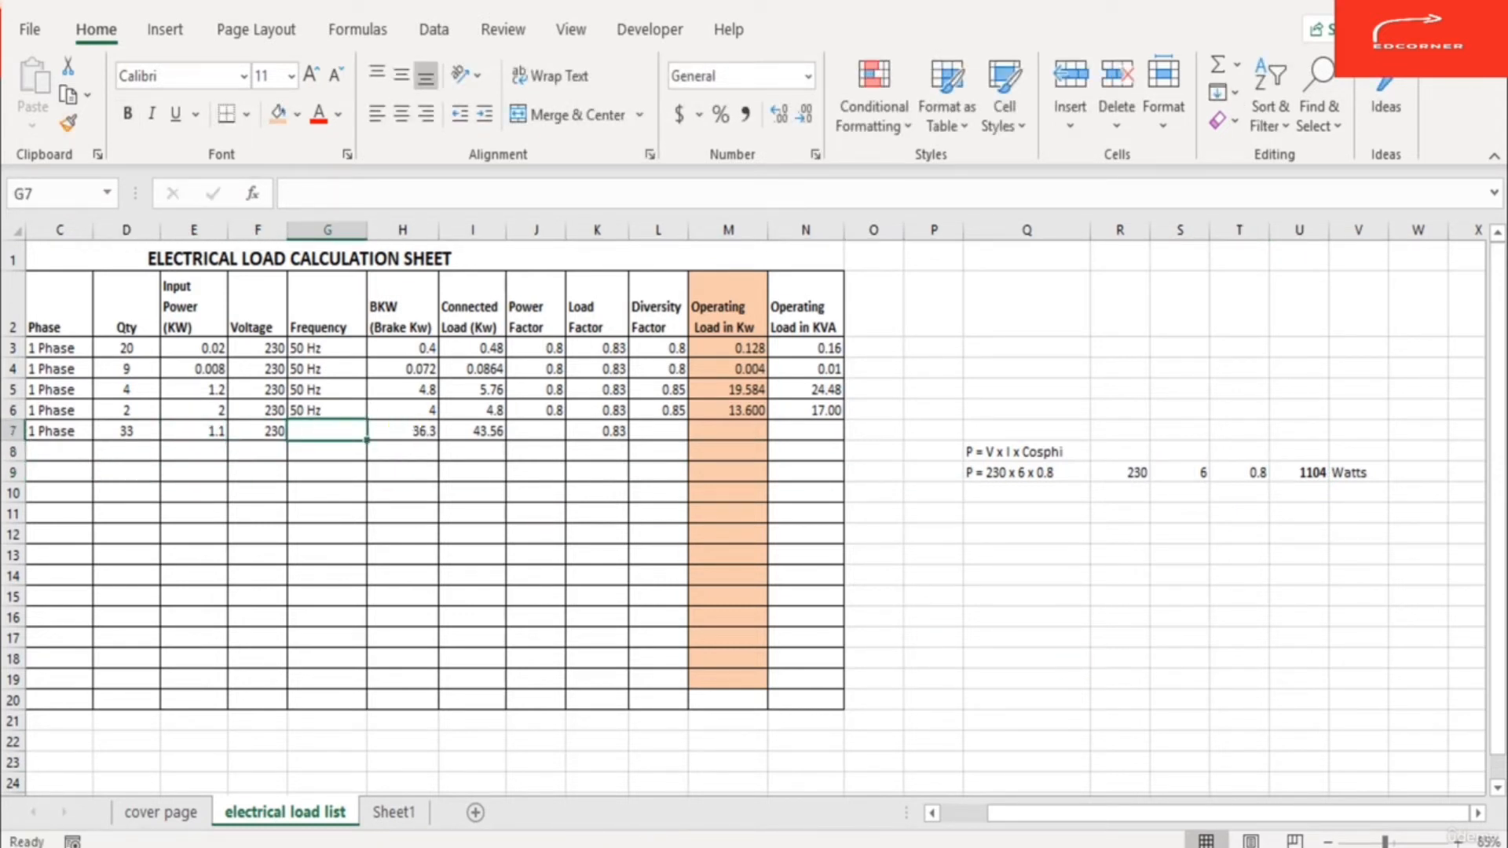
text(50 Hz)
key(Right)
Step: Fill the power factor 0.8 from the row above into J7 and set the diversity factor in L7 to 0.8
key(Right)
key(Right)
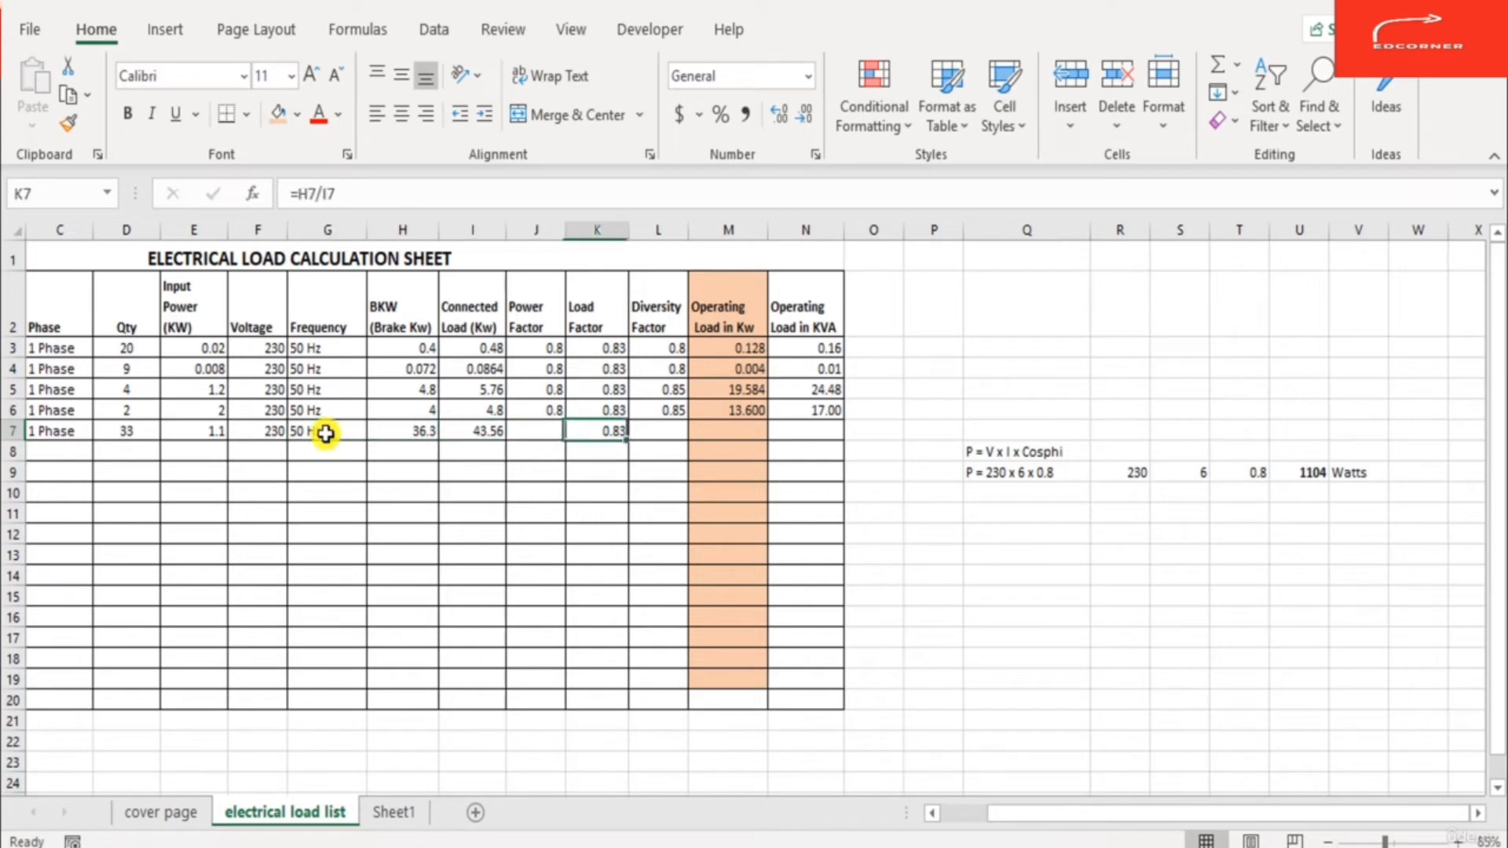
key(ctrl+d)
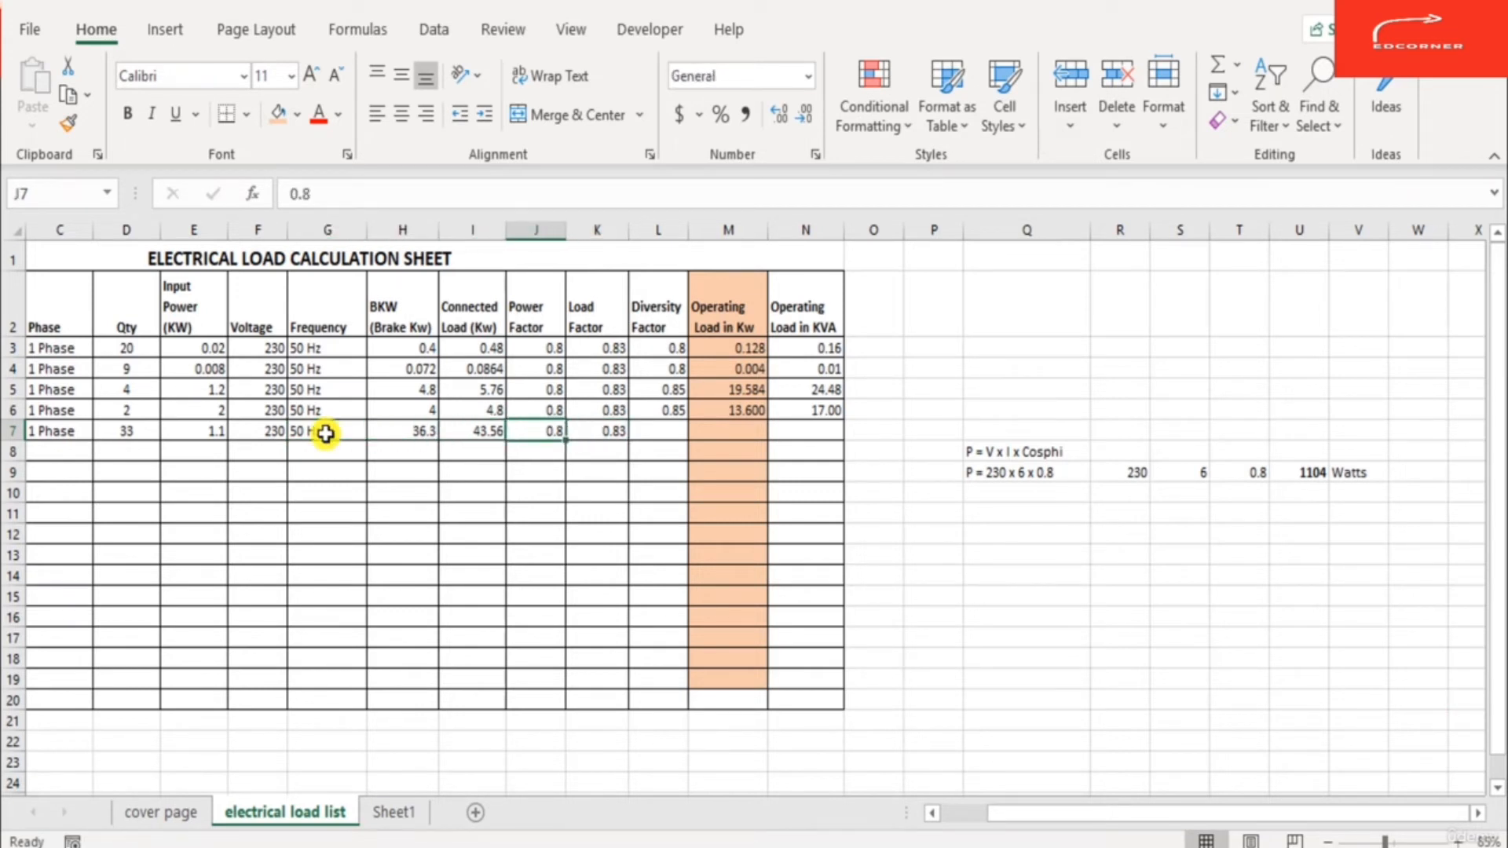
key(Right)
key(Right)
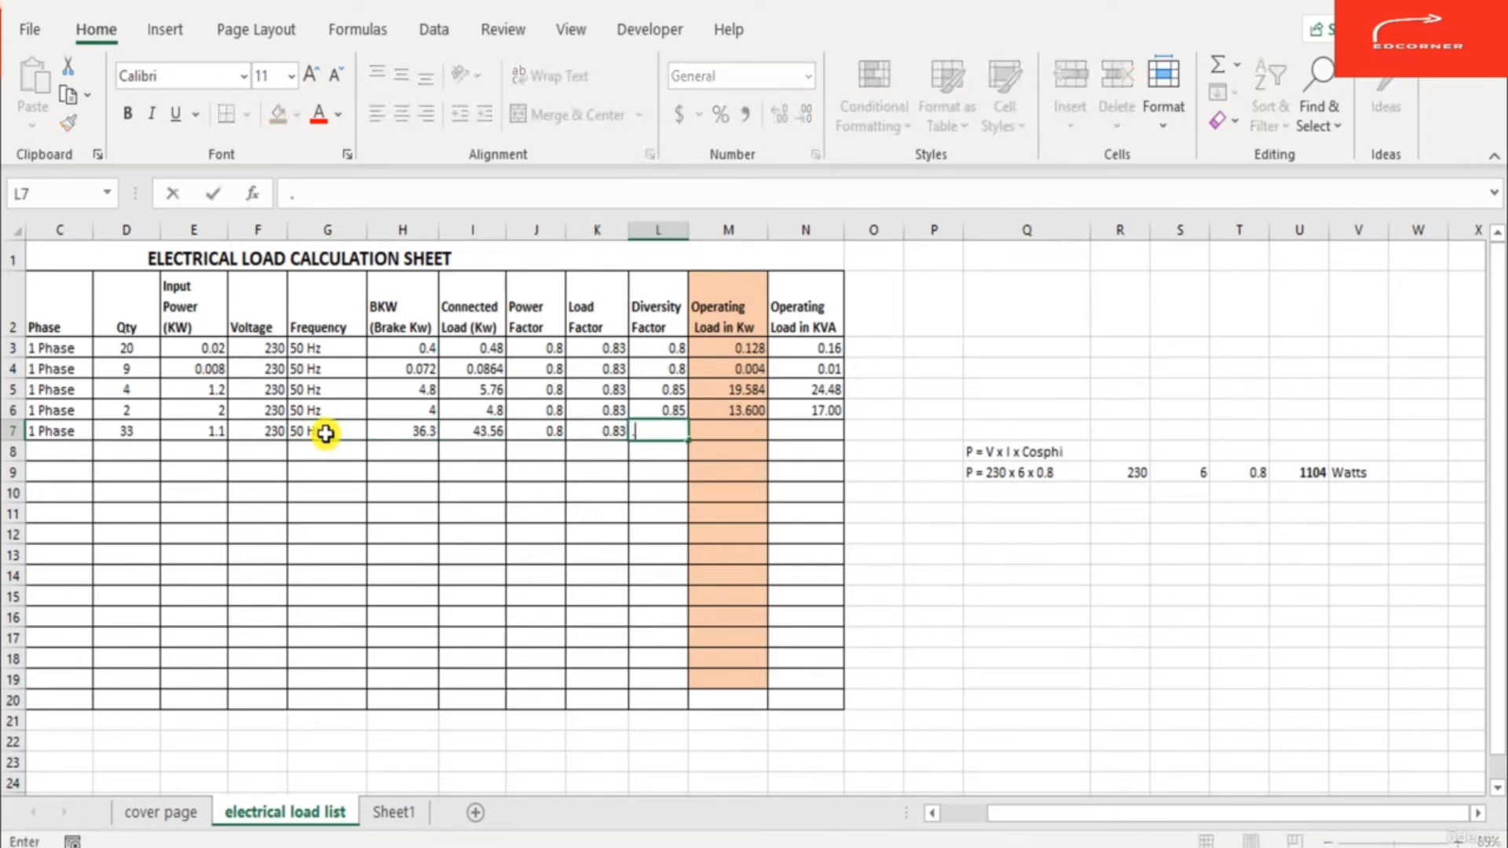
text(0.8)
key(Right)
key(Right)
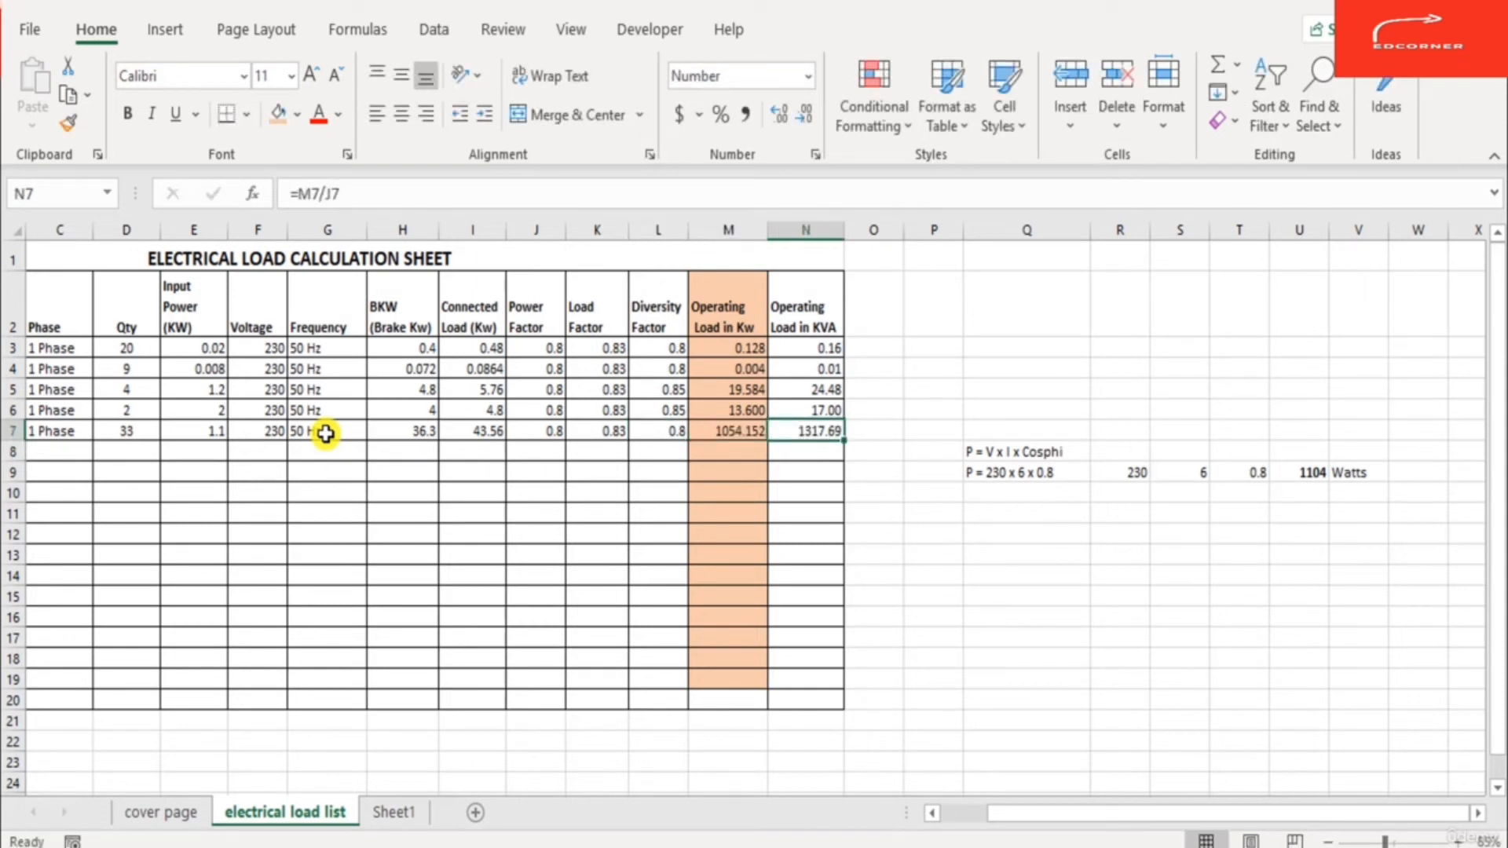
Step: Review the entries across the Desktop row, from the item description in B7 to the operating load in M7
key(Left)
key(Left)
key(Left)
key(Left)
key(Left)
key(Left)
key(Left)
key(Left)
key(Left)
key(Left)
key(Left)
key(Left)
key(Left)
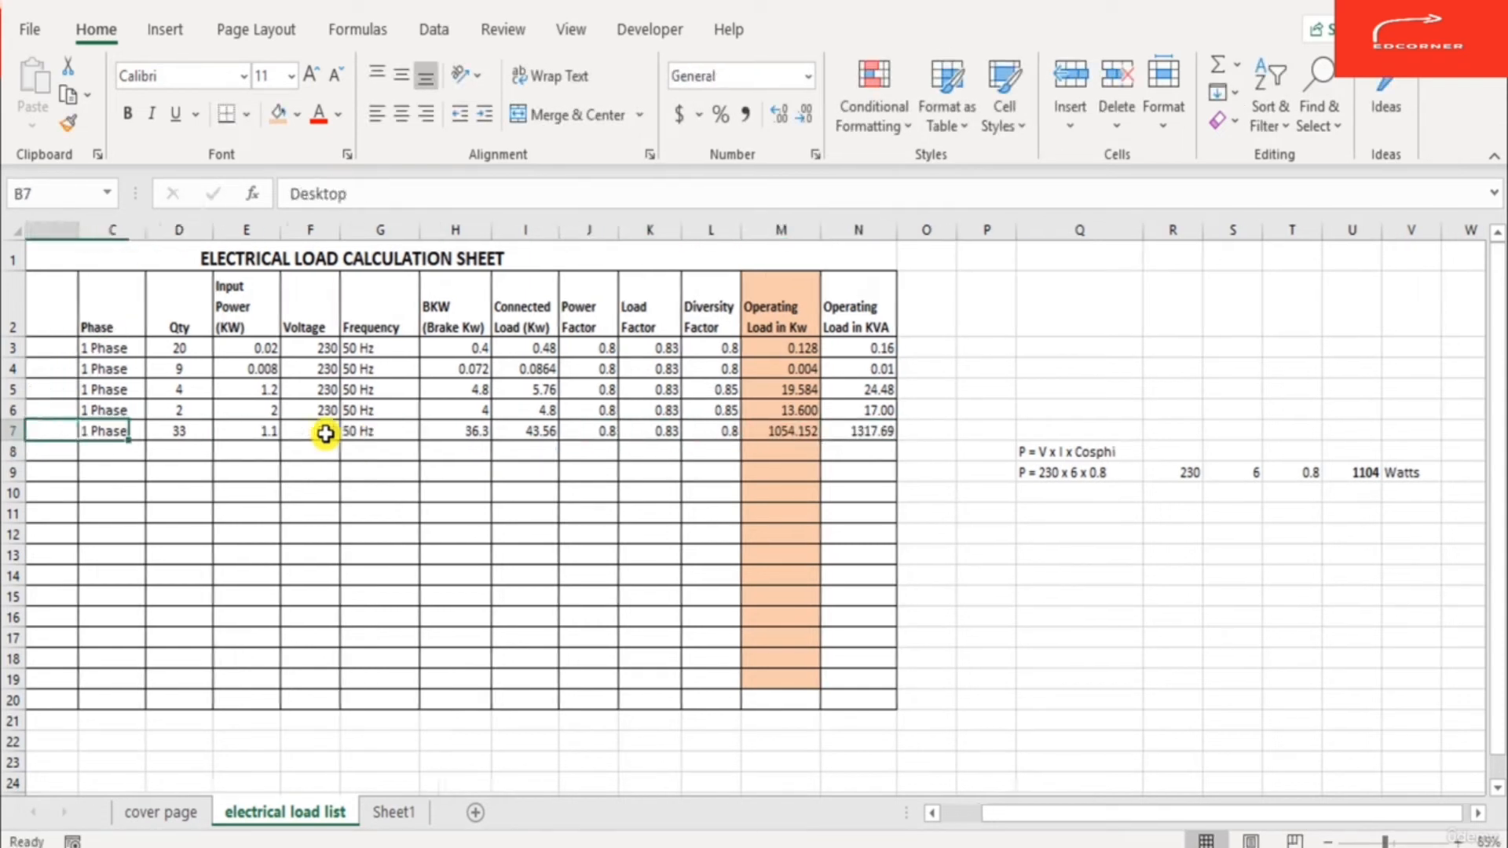
key(Right)
key(Right)
key(Right)
key(Right)
key(Right)
key(Right)
key(Right)
key(Right)
key(Right)
key(Right)
key(Right)
key(Right)
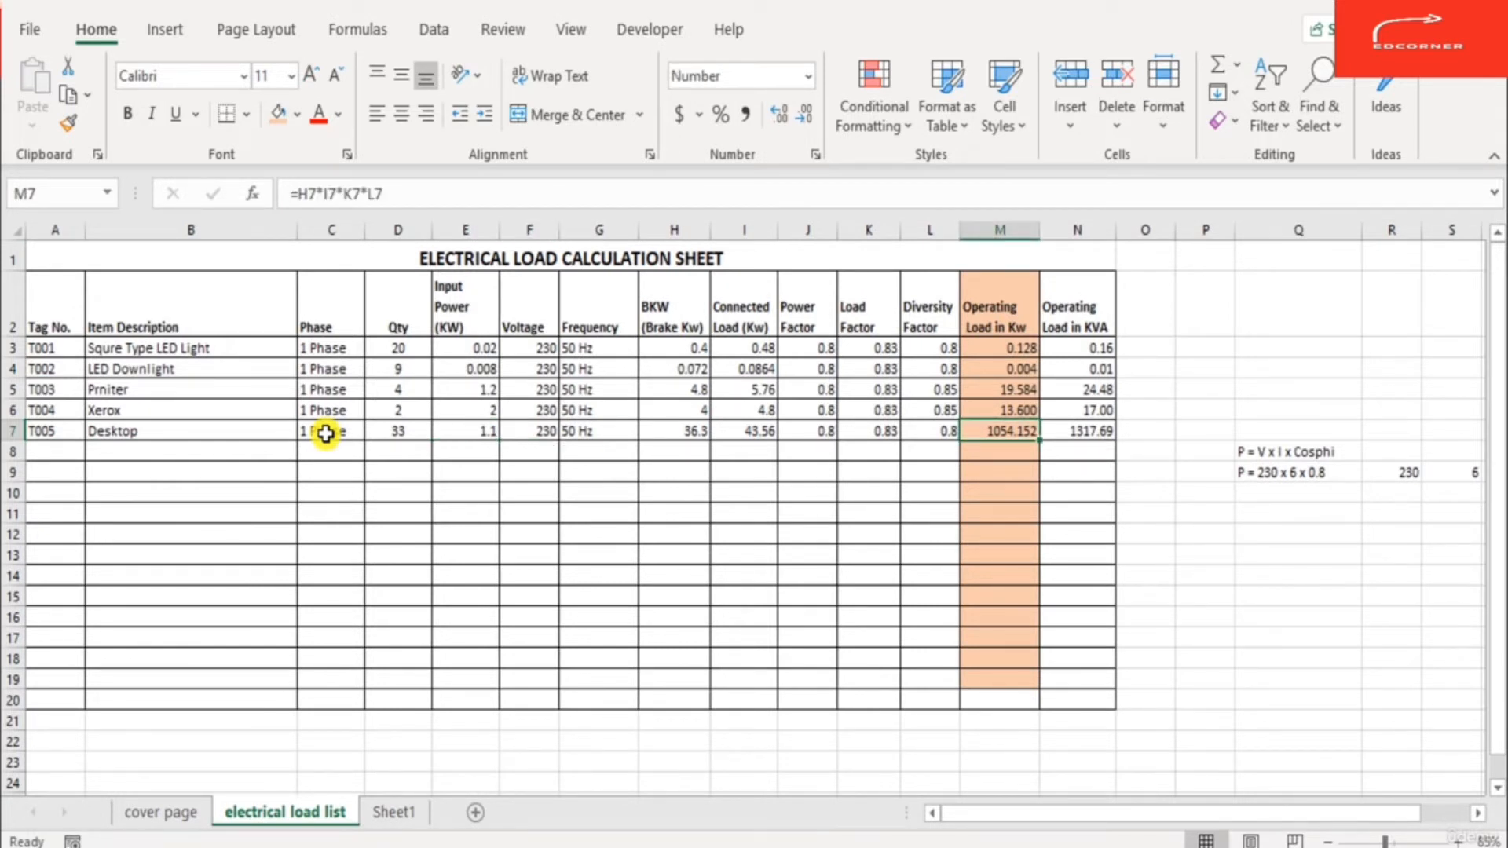
Step: Examine the operating load formula in M7 and the brake power and input power cells that feed it
key(F2)
key(Escape)
key(Left)
key(Left)
key(Left)
key(Left)
key(Left)
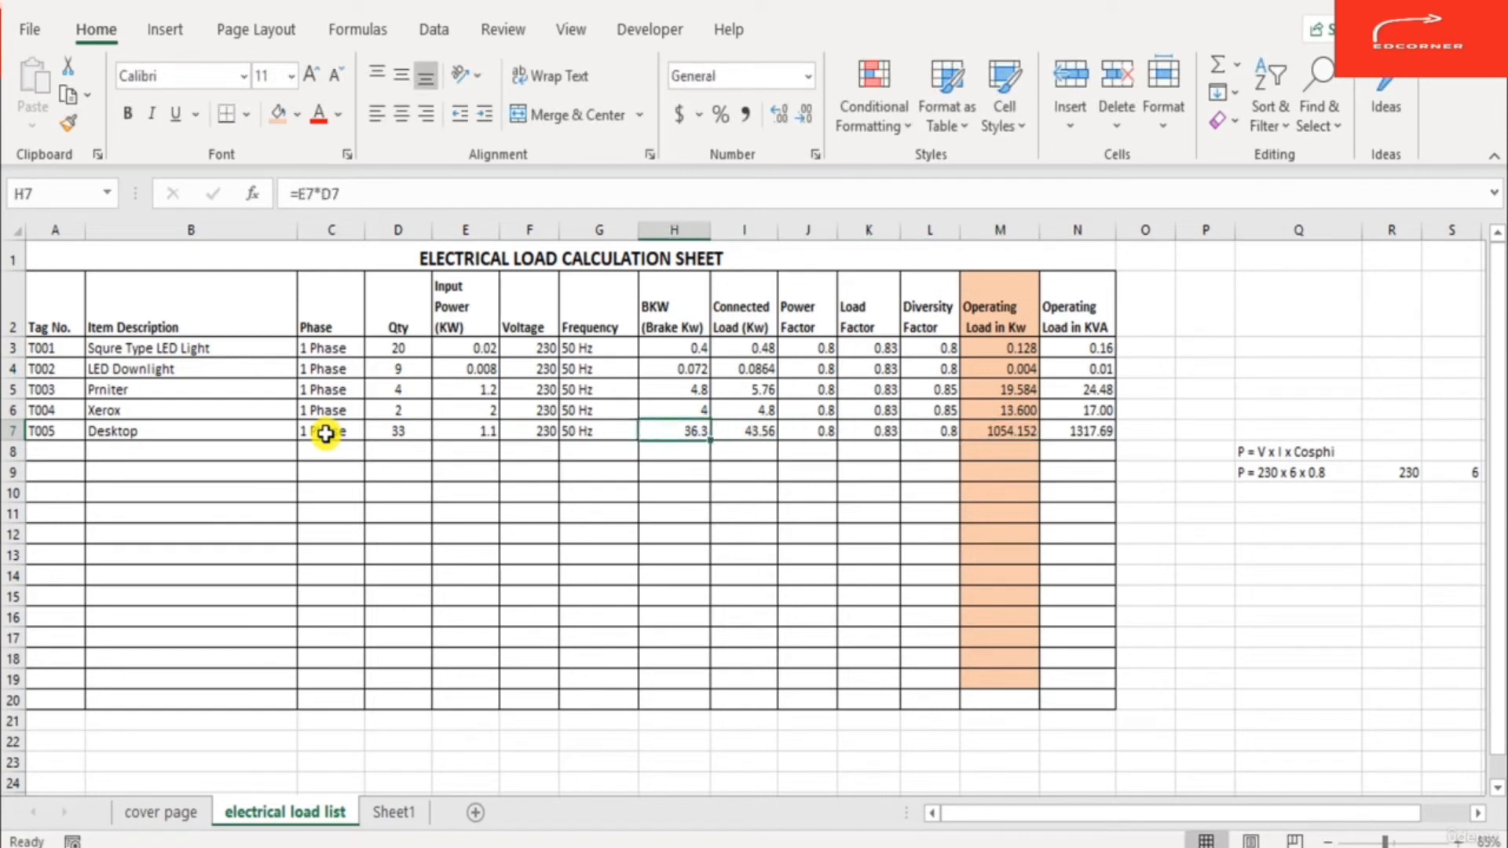
key(Left)
key(Left)
key(Left)
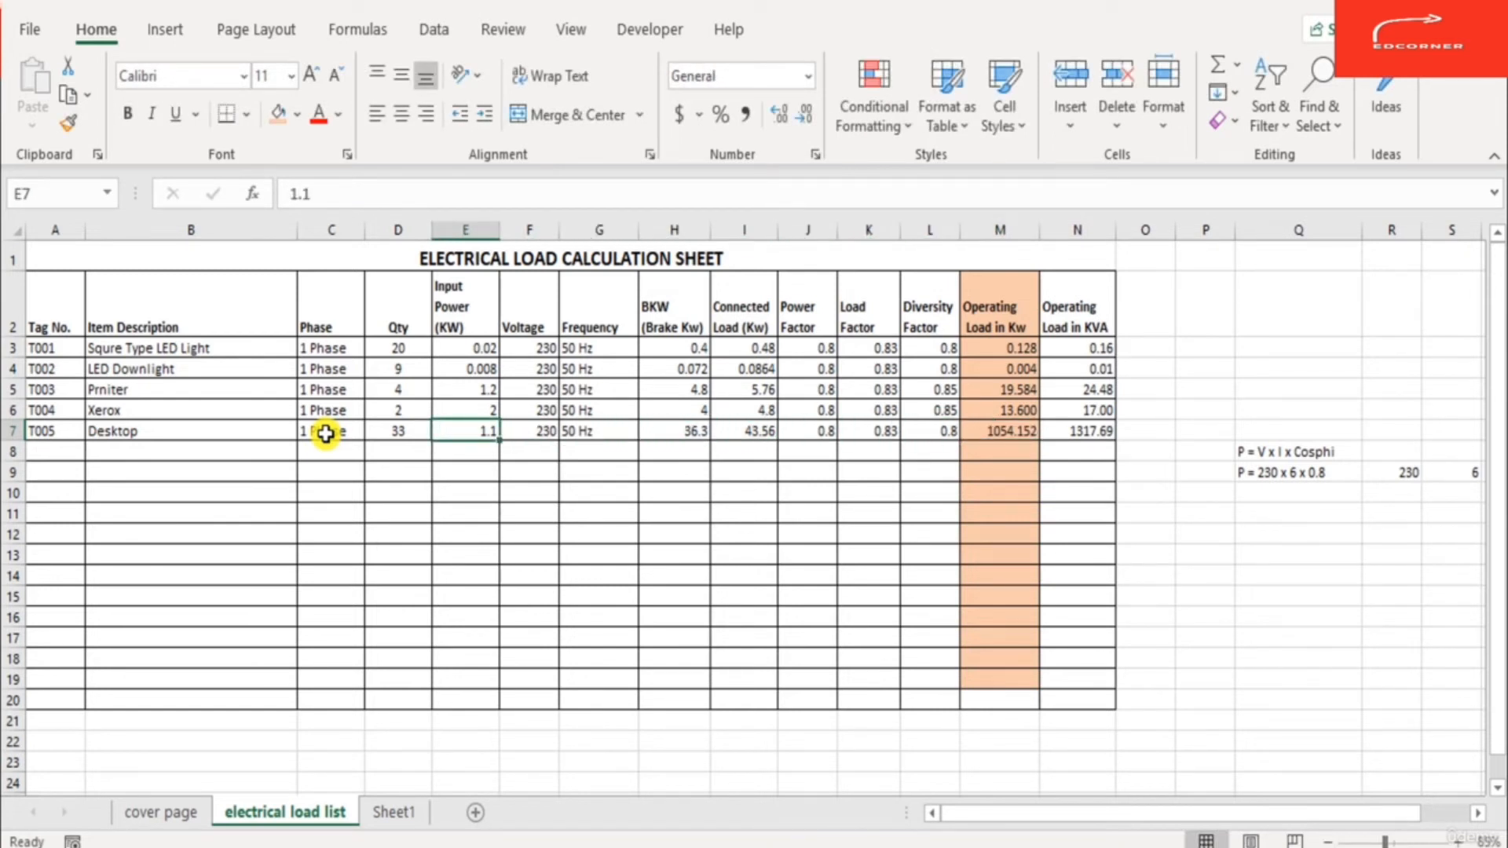
Step: Replace the item description for tag T005 in B7 with "6A"
key(Left)
key(Left)
key(Left)
key(F2)
key(BackSpace)
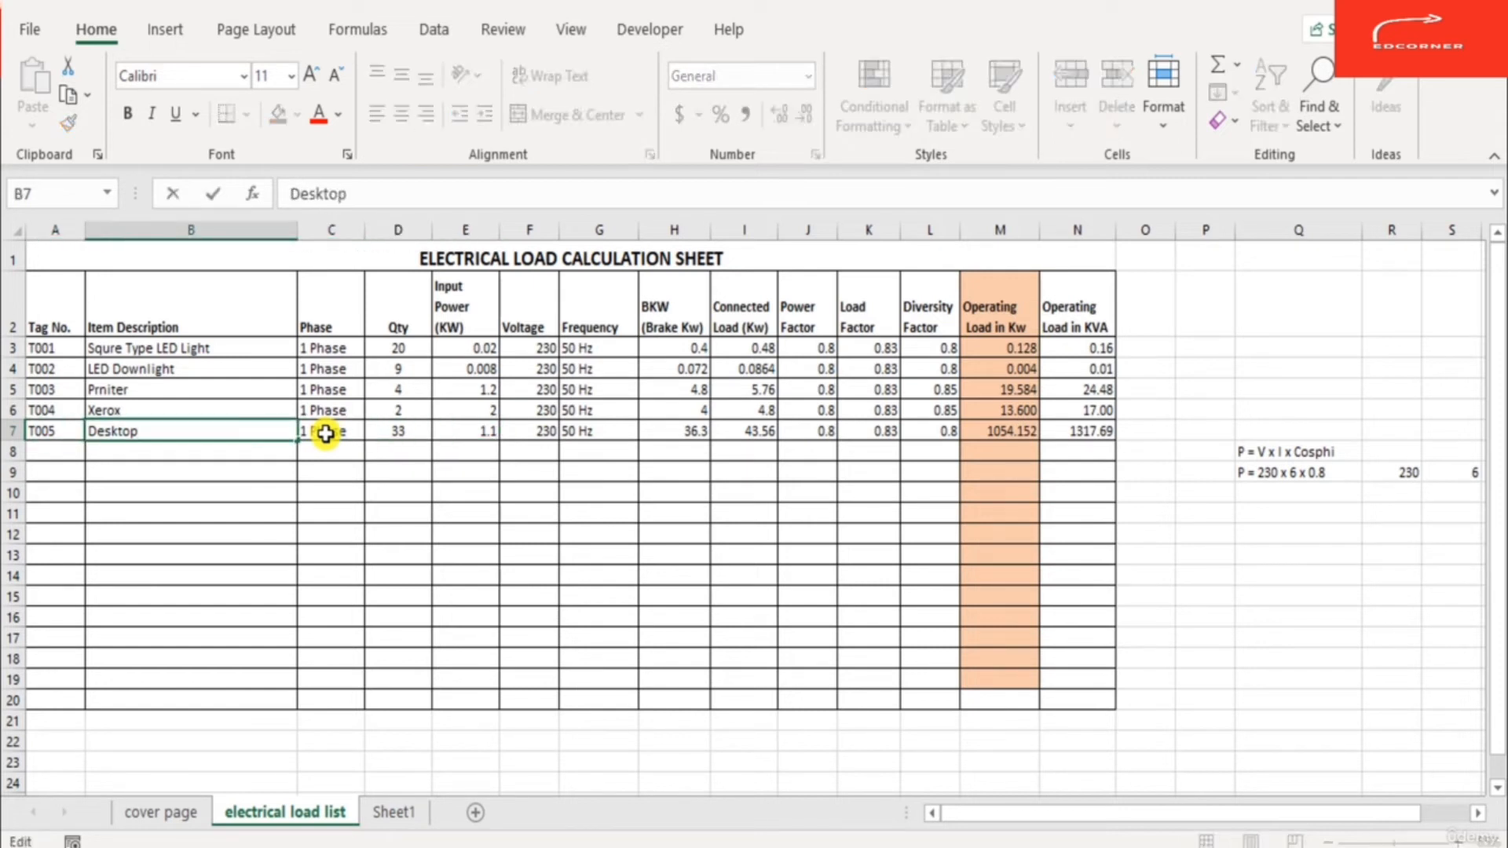
key(BackSpace)
key(BackSpace)
key(BackSpace)
key(BackSpace)
key(BackSpace)
key(BackSpace)
text(6 A)
key(Left)
key(BackSpace)
key(Tab)
Step: Review the single-phase power formula in Q8 and its worked calculation across Q9 to U9
key(Right)
key(Right)
key(Right)
key(Right)
key(Right)
key(Right)
key(Right)
key(Right)
key(Right)
key(Right)
key(Right)
key(Right)
key(Right)
key(Right)
key(Right)
key(Right)
key(Right)
key(Right)
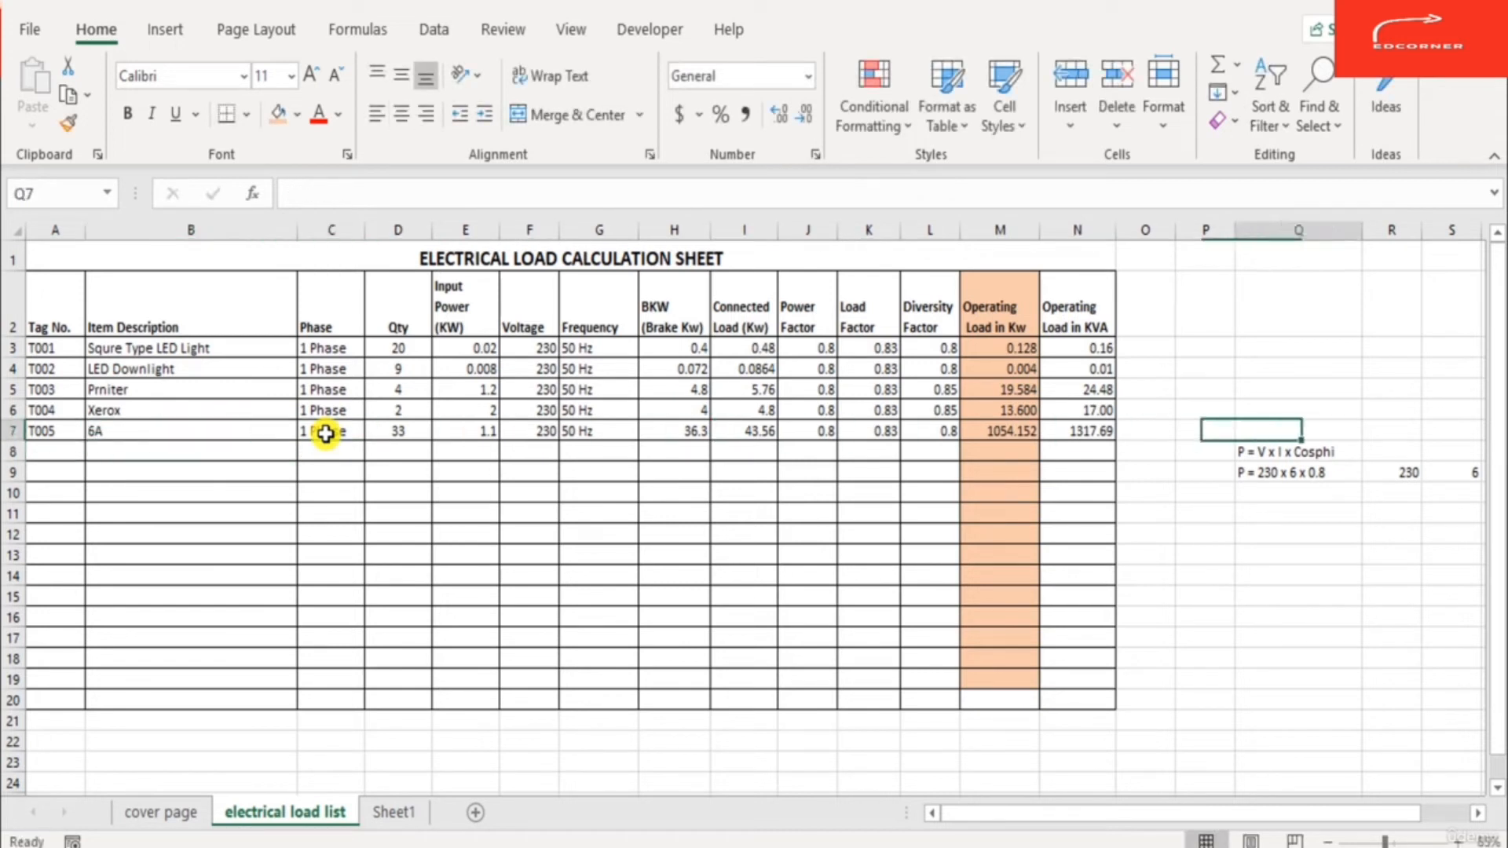
key(Left)
key(Left)
key(Left)
key(Left)
key(Left)
key(Down)
key(Right)
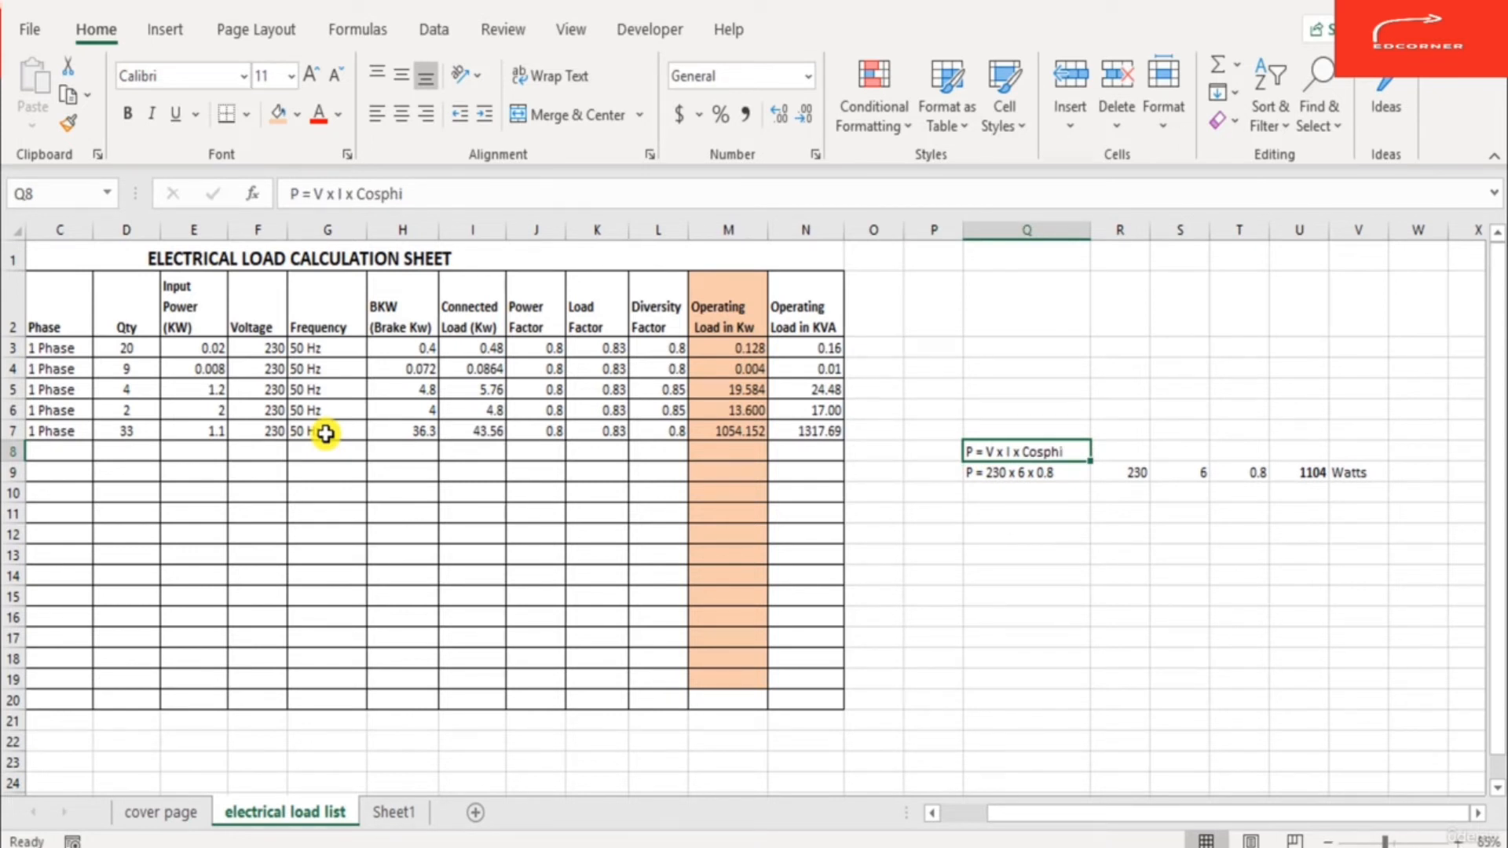
key(Down)
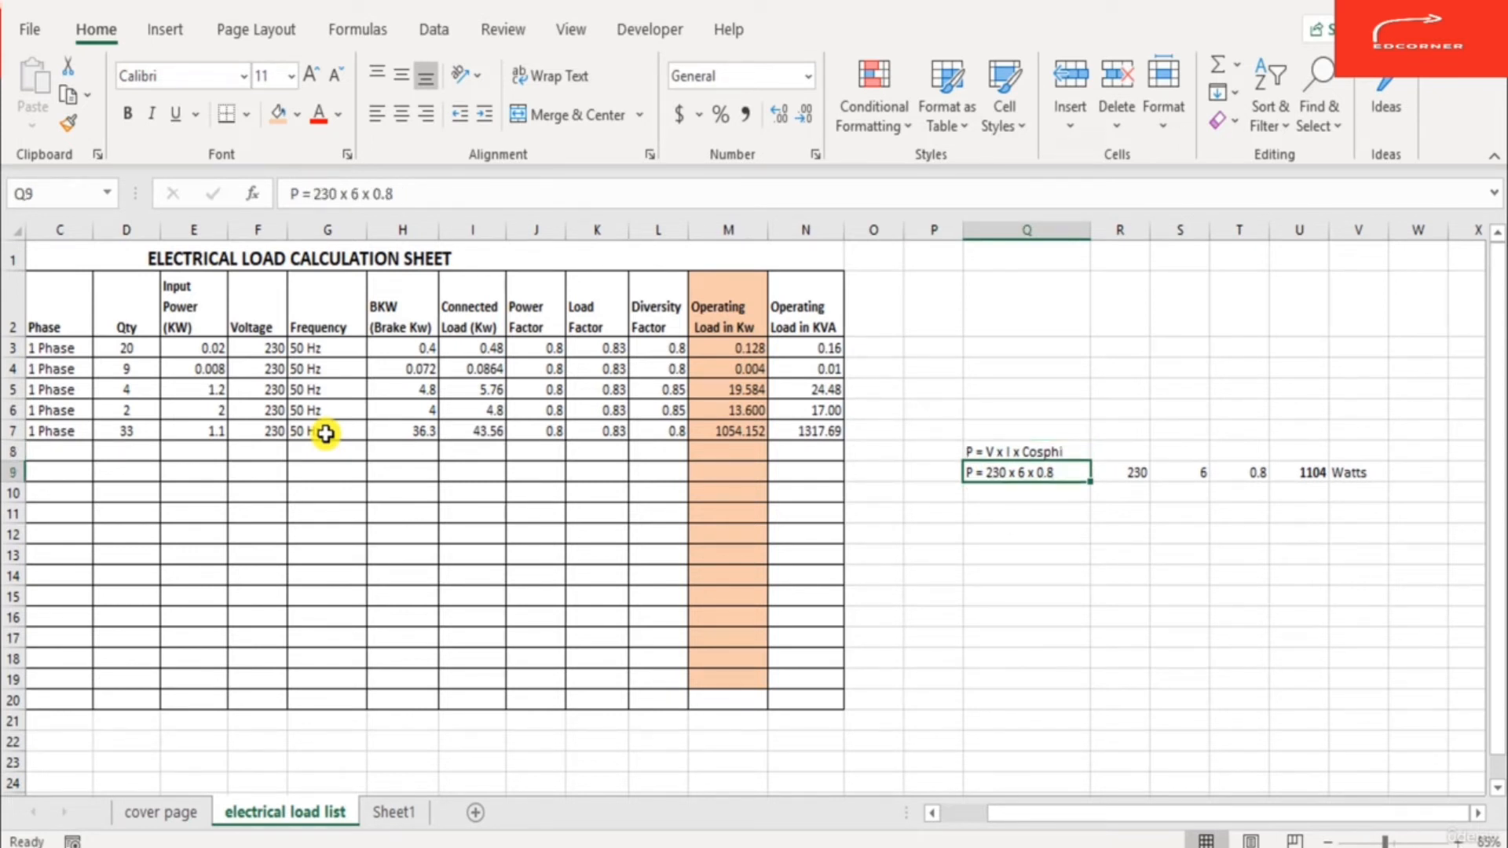
key(Right)
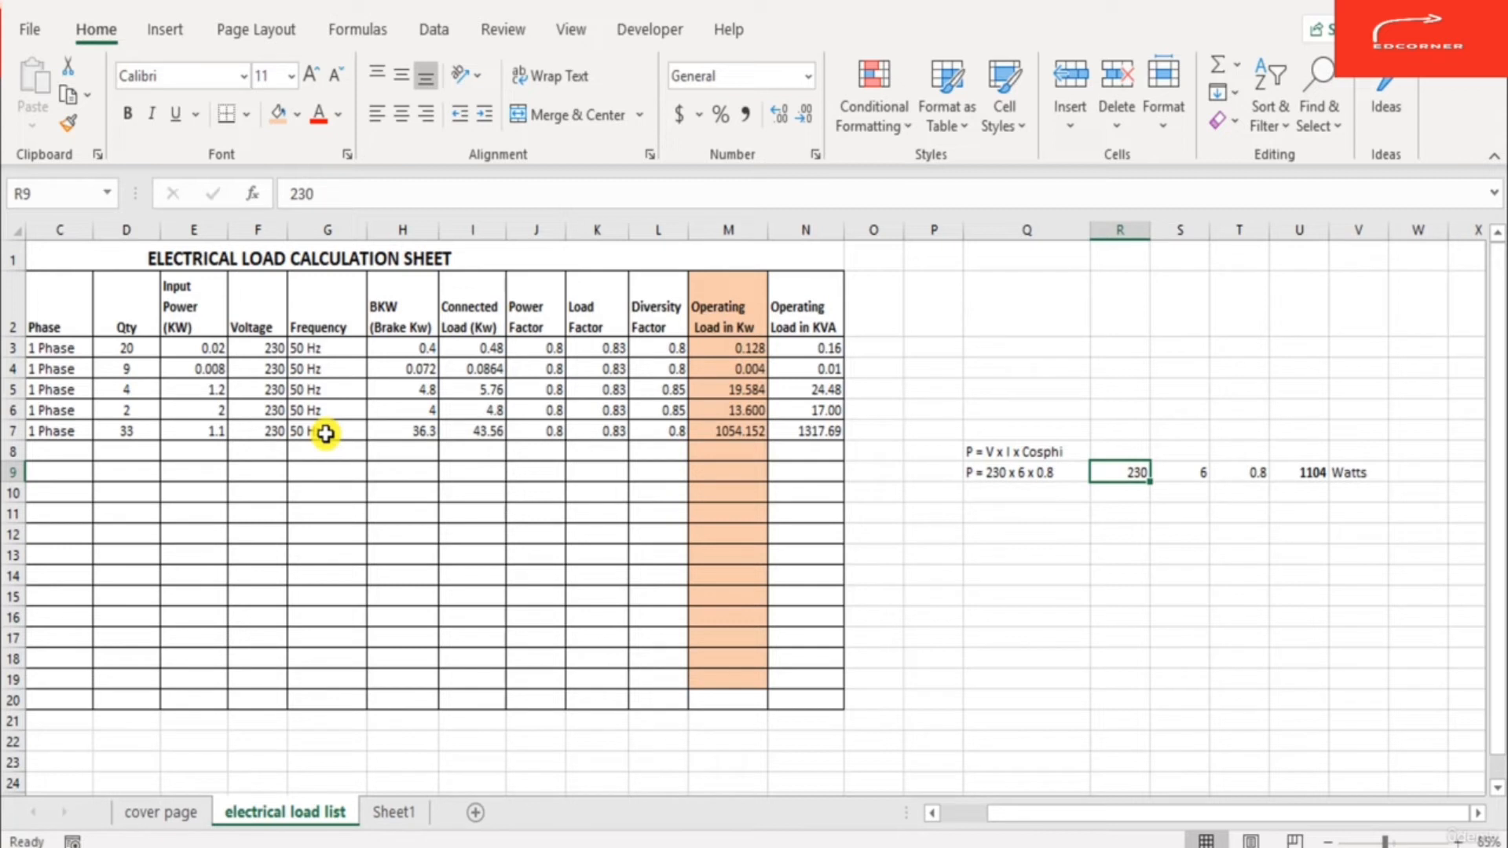
key(Left)
key(Up)
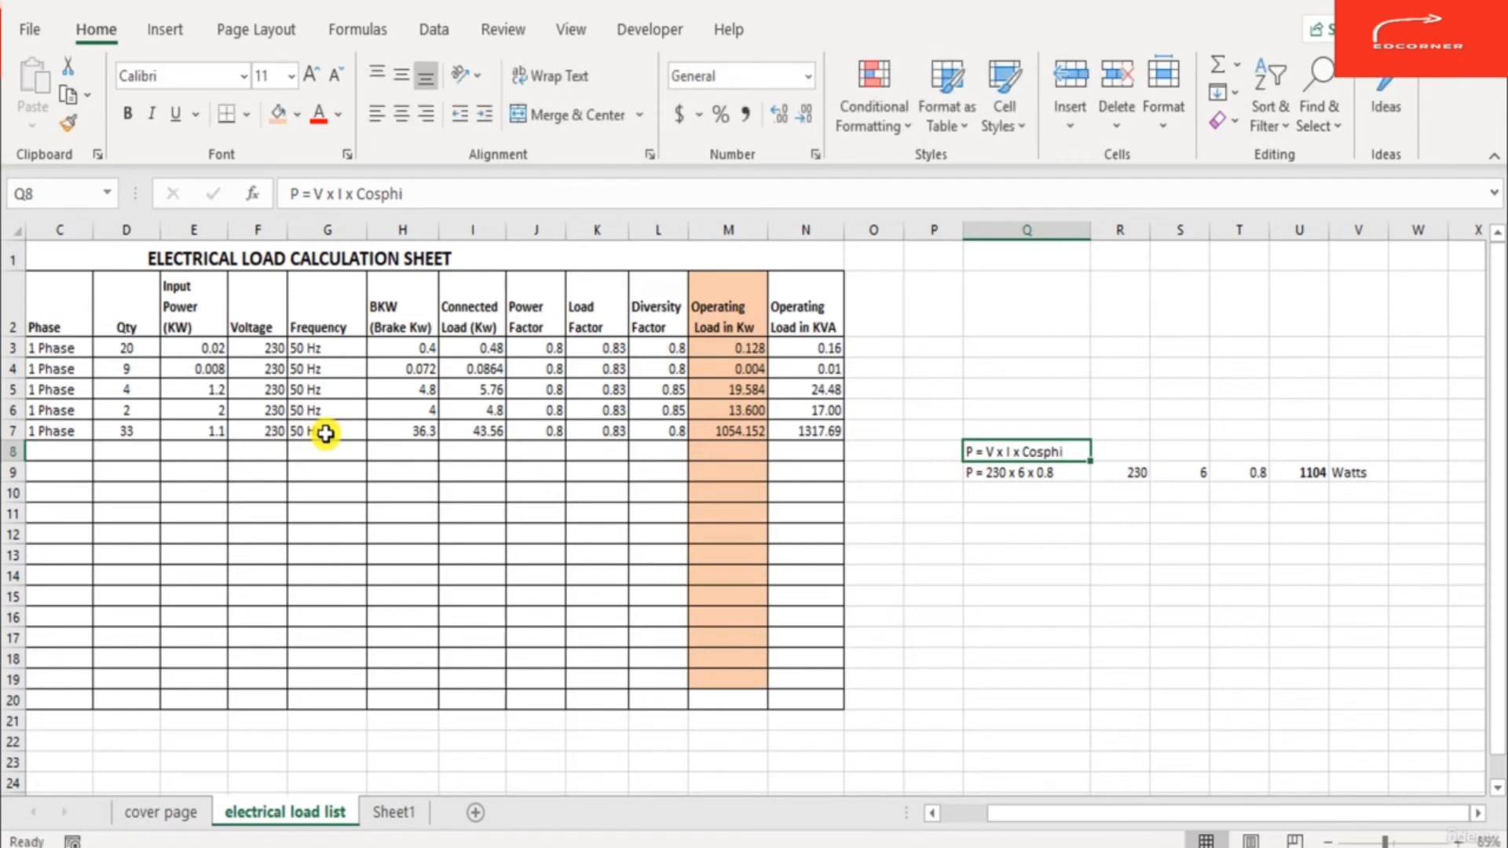
key(Down)
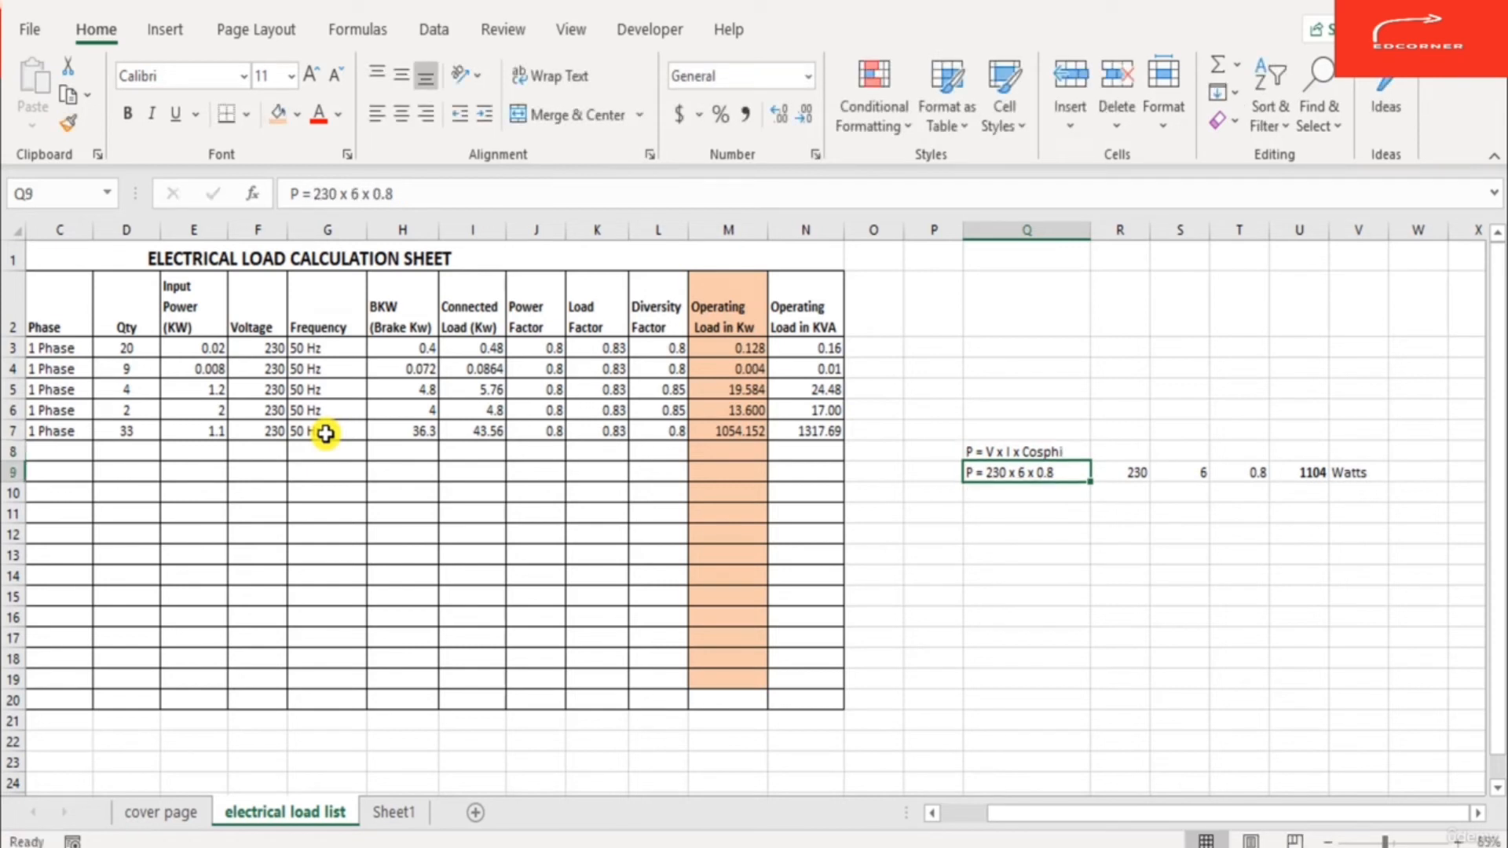
key(Right)
key(Right)
key(Right)
key(Right)
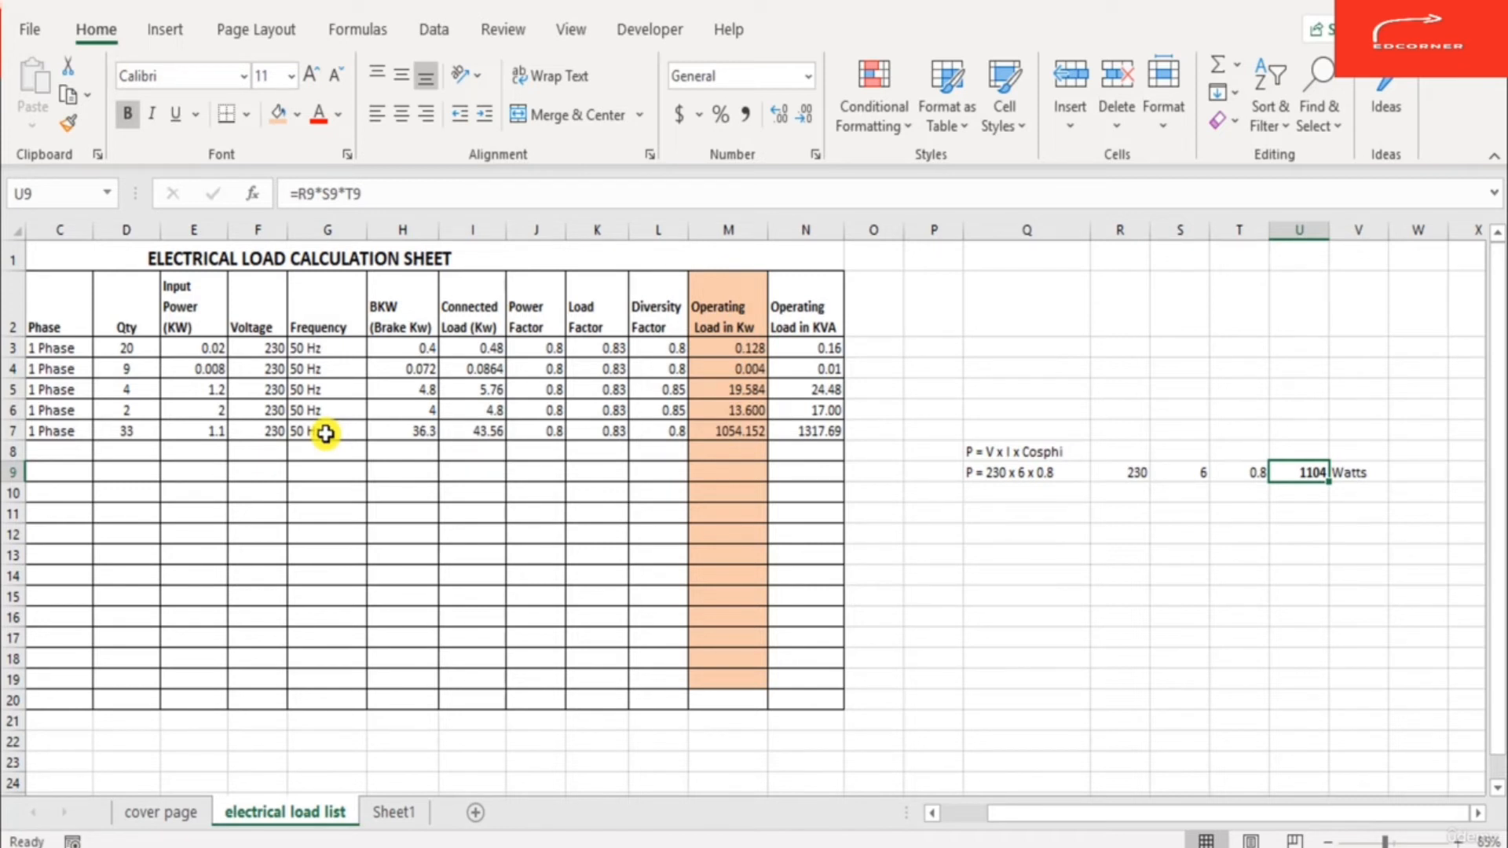
Step: Review the T005 row from its item description through phase, quantity, input power, voltage and frequency to the brake power in H7
key(Left)
key(Left)
key(Left)
key(Left)
key(Home)
key(Up)
key(Right)
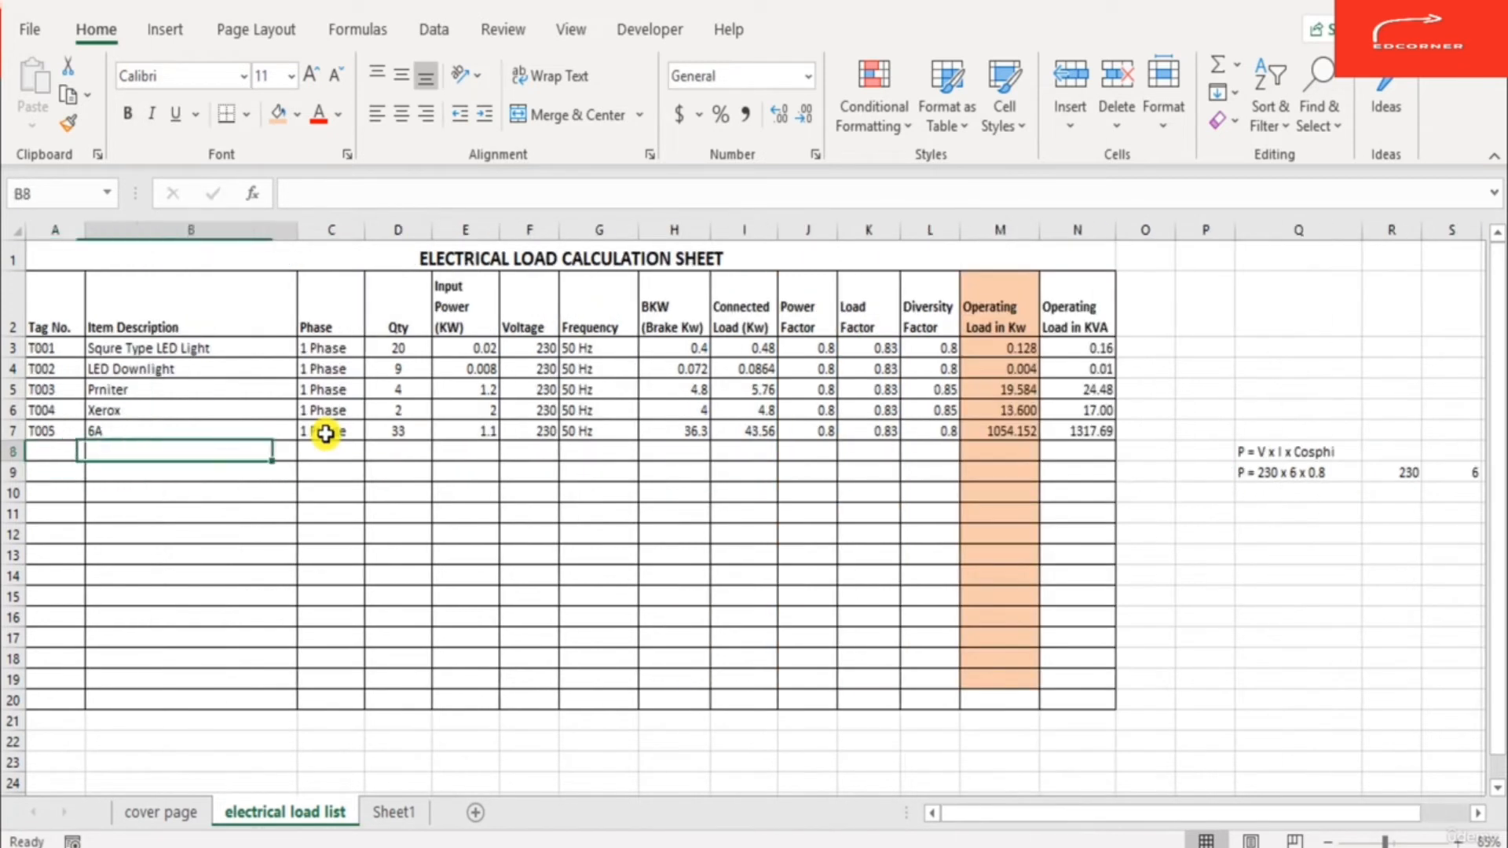
key(Right)
key(Up)
key(Right)
key(Right)
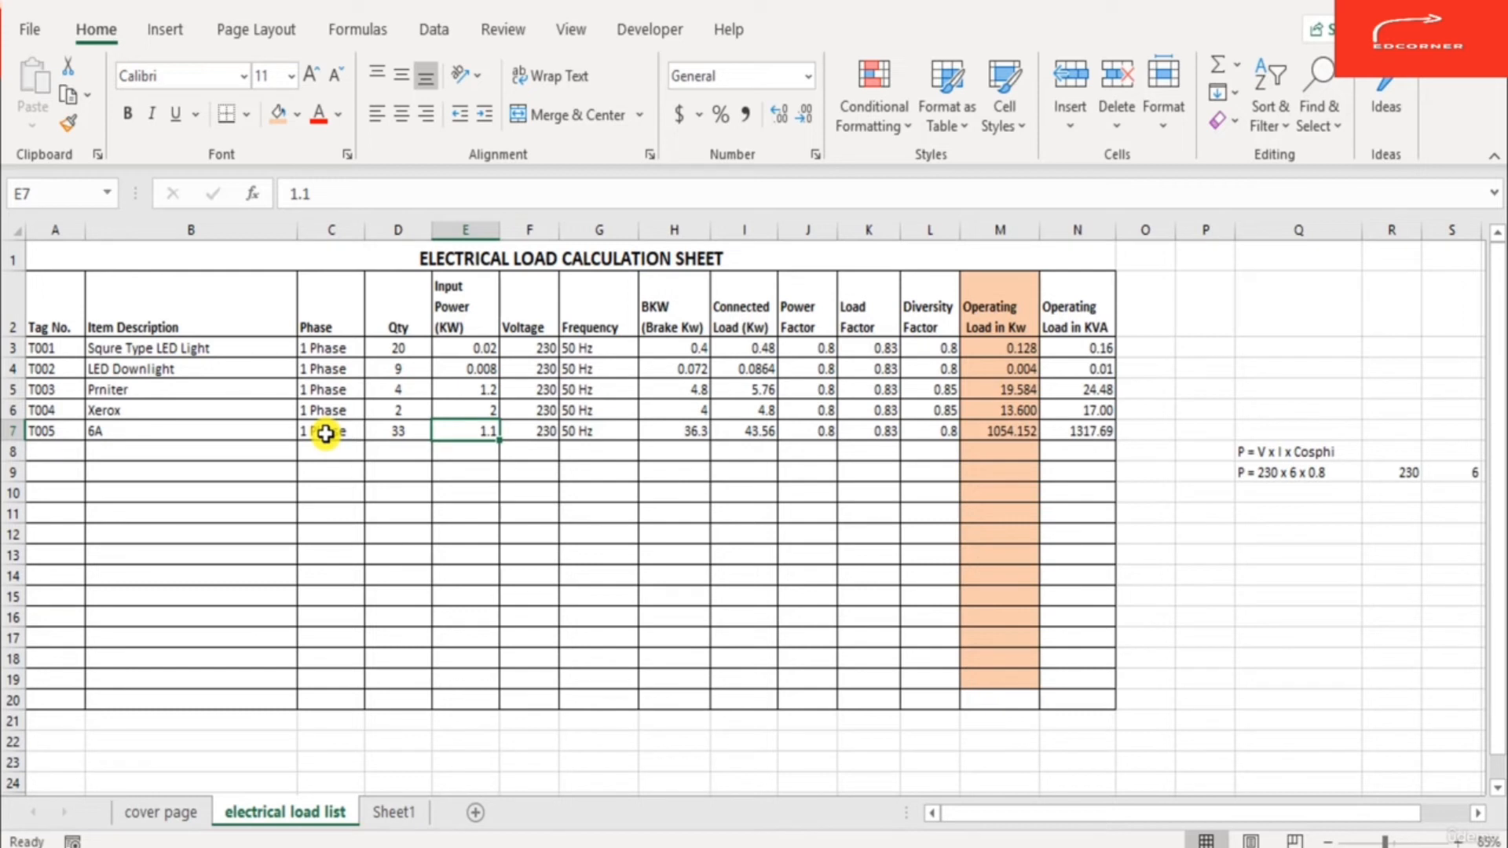
key(Right)
key(Right)
key(Right)
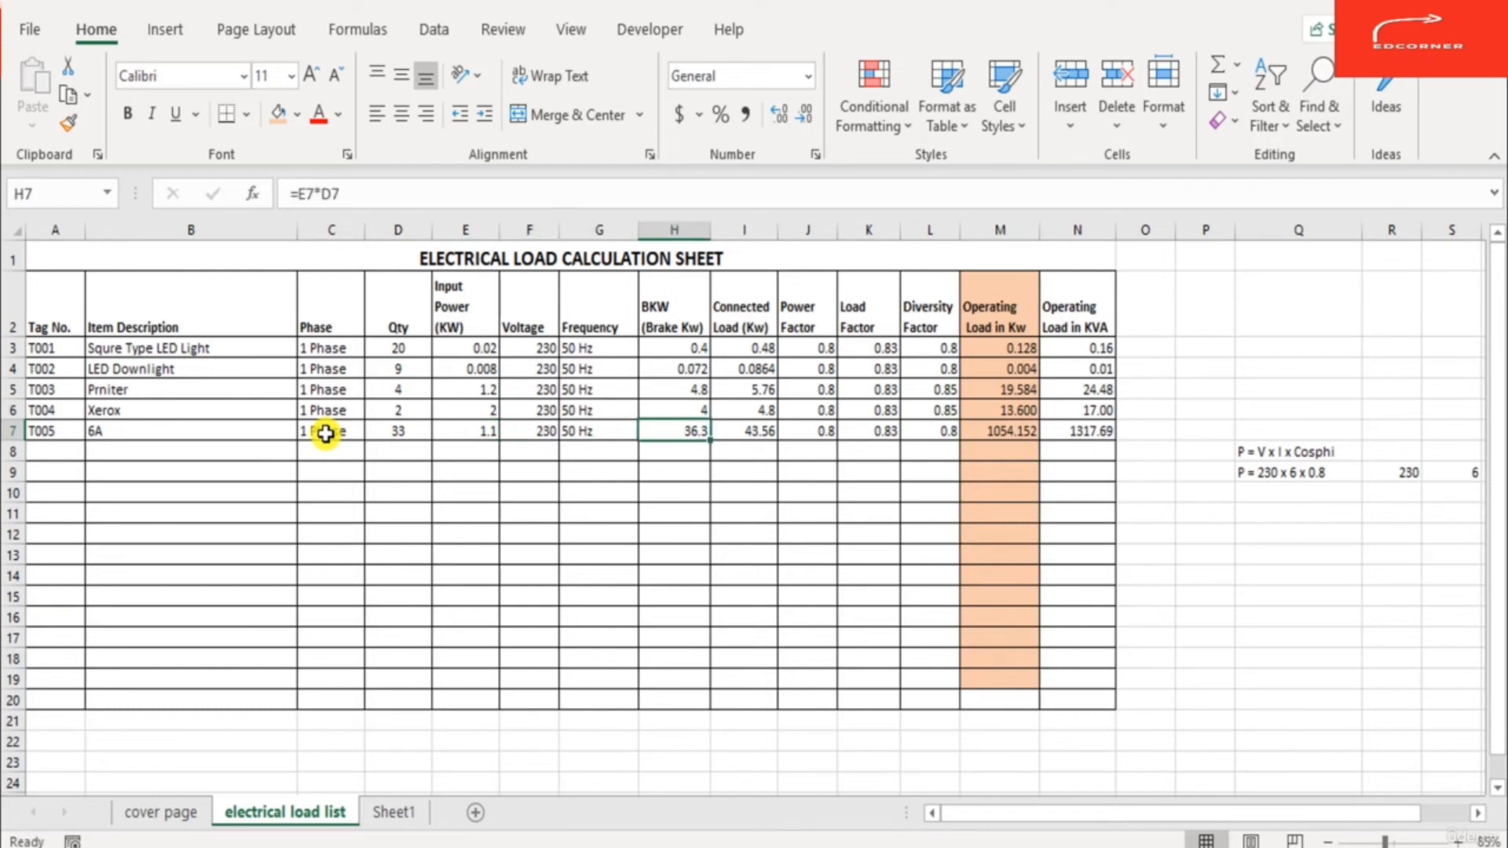
Step: Examine the T005 formulas for brake power, connected load, load factor and operating load across H7 to N7
key(F2)
key(Escape)
key(Right)
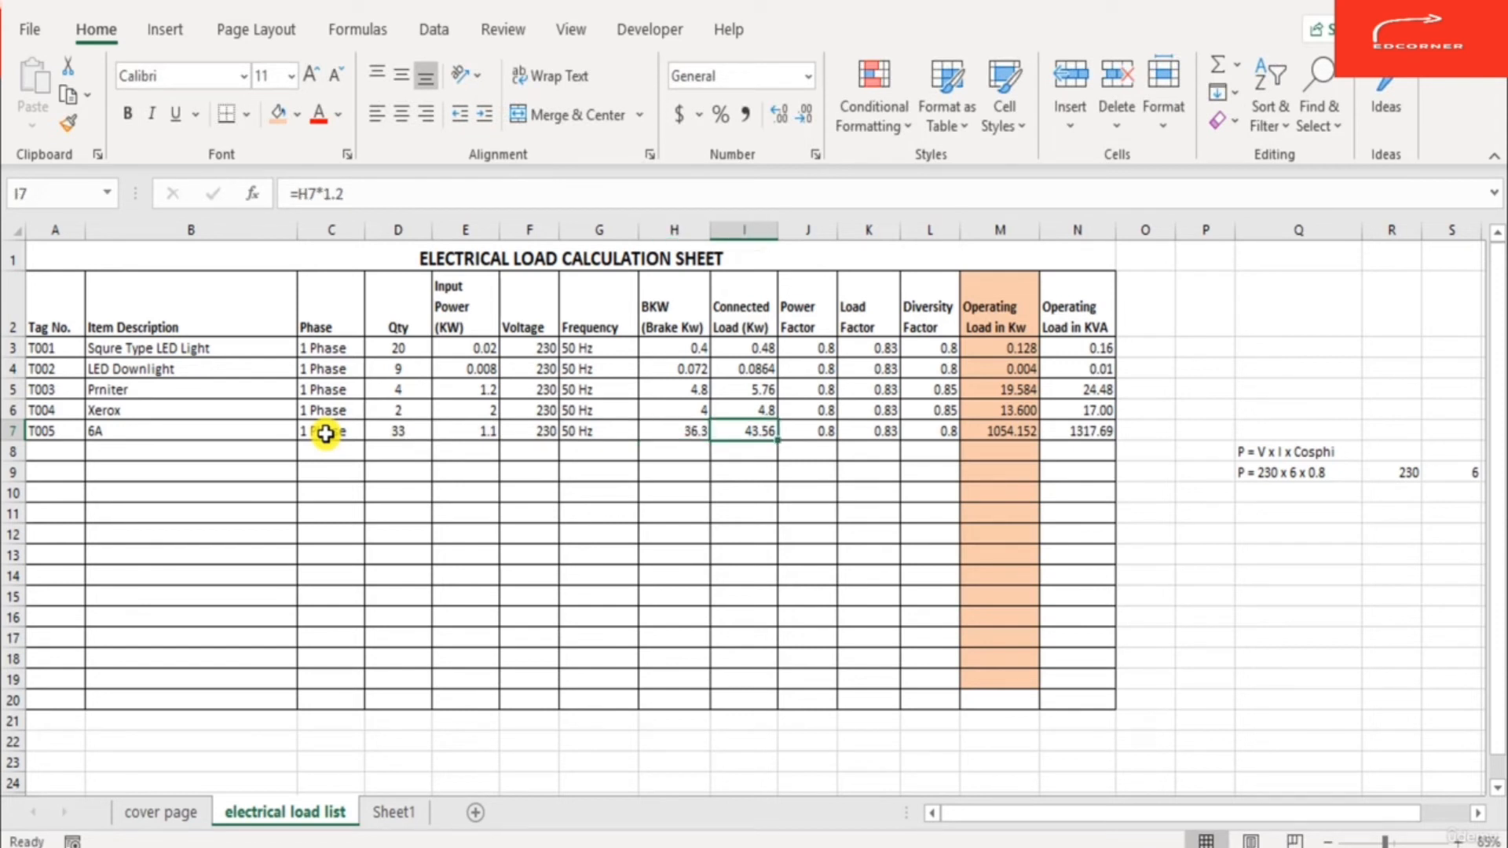
key(Right)
key(Right)
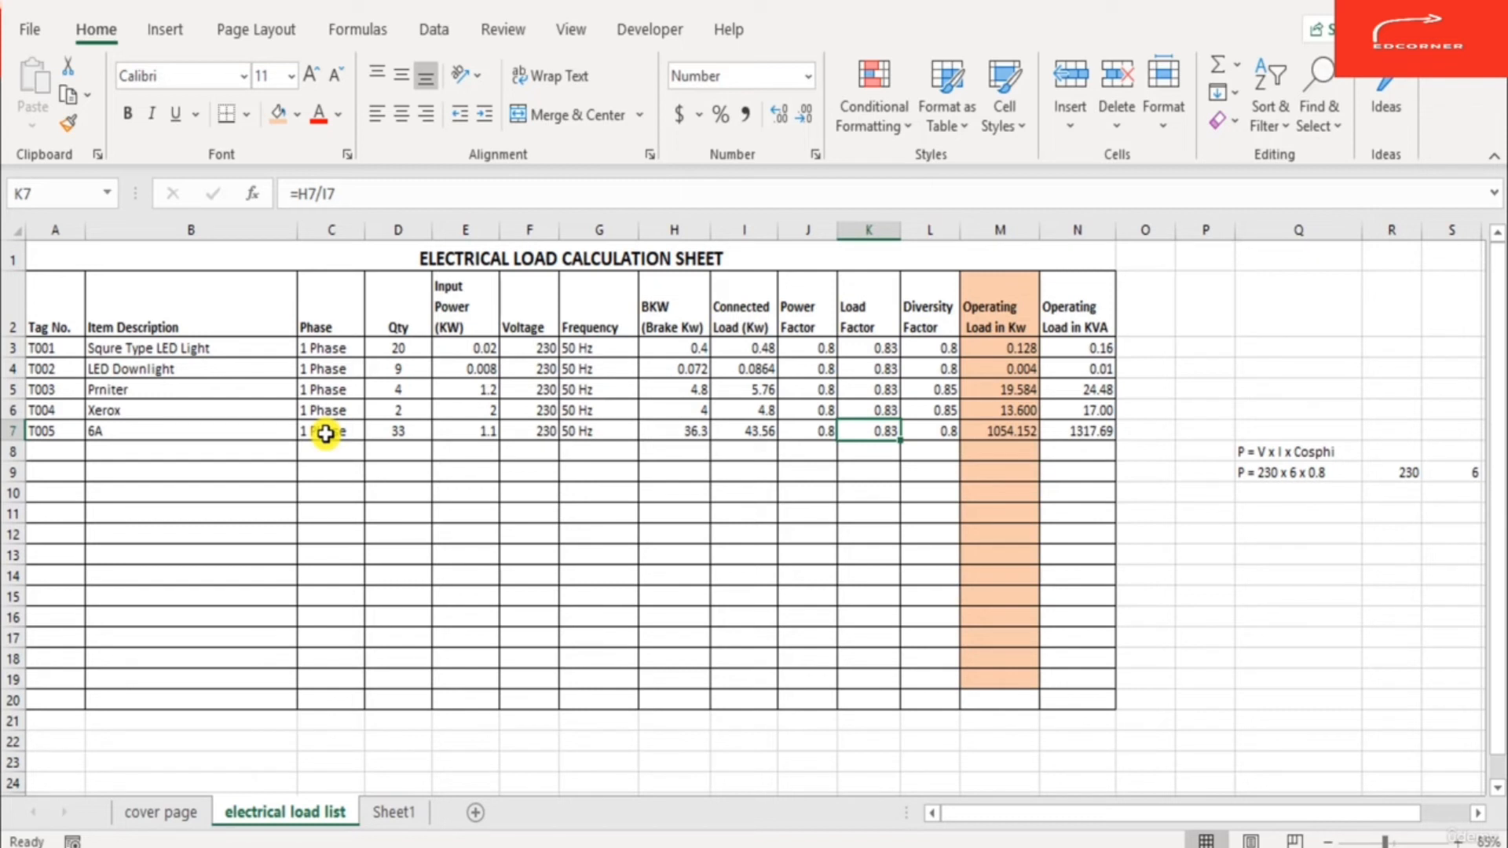
key(Right)
key(Right)
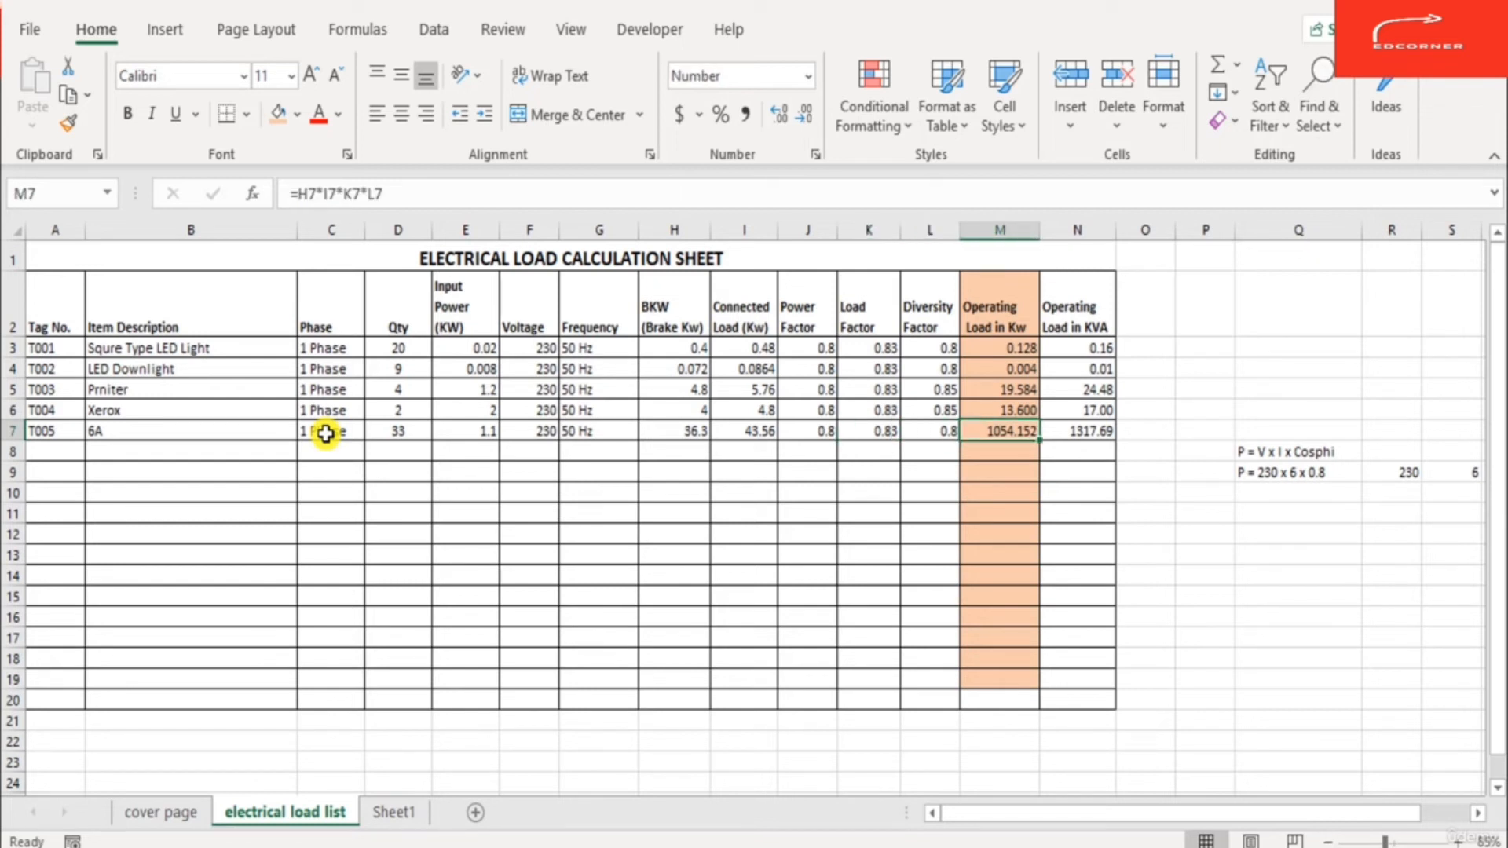
key(F2)
key(Escape)
key(Right)
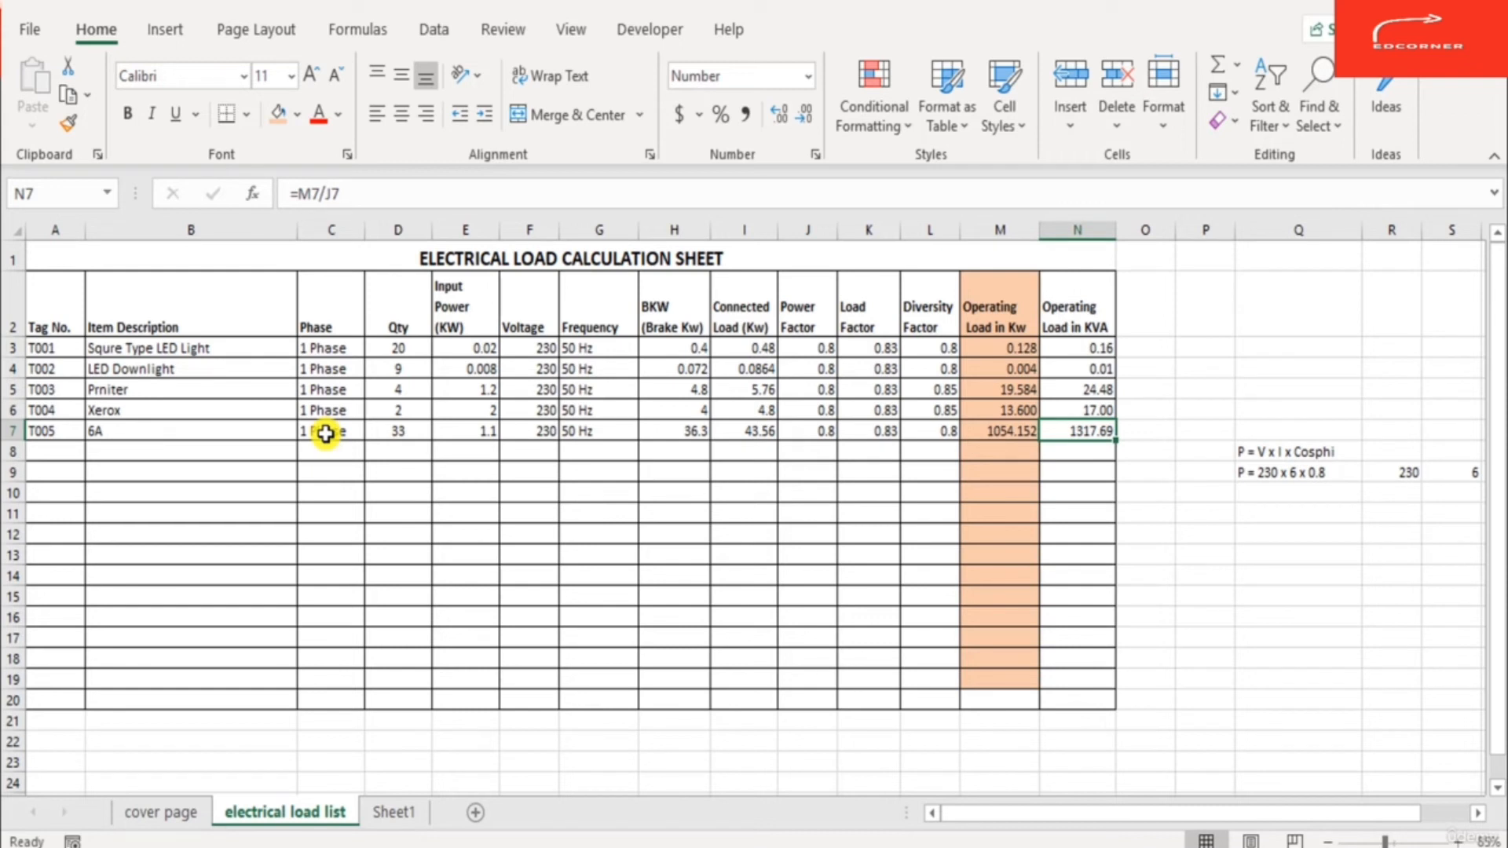
key(Left)
key(Home)
key(Down)
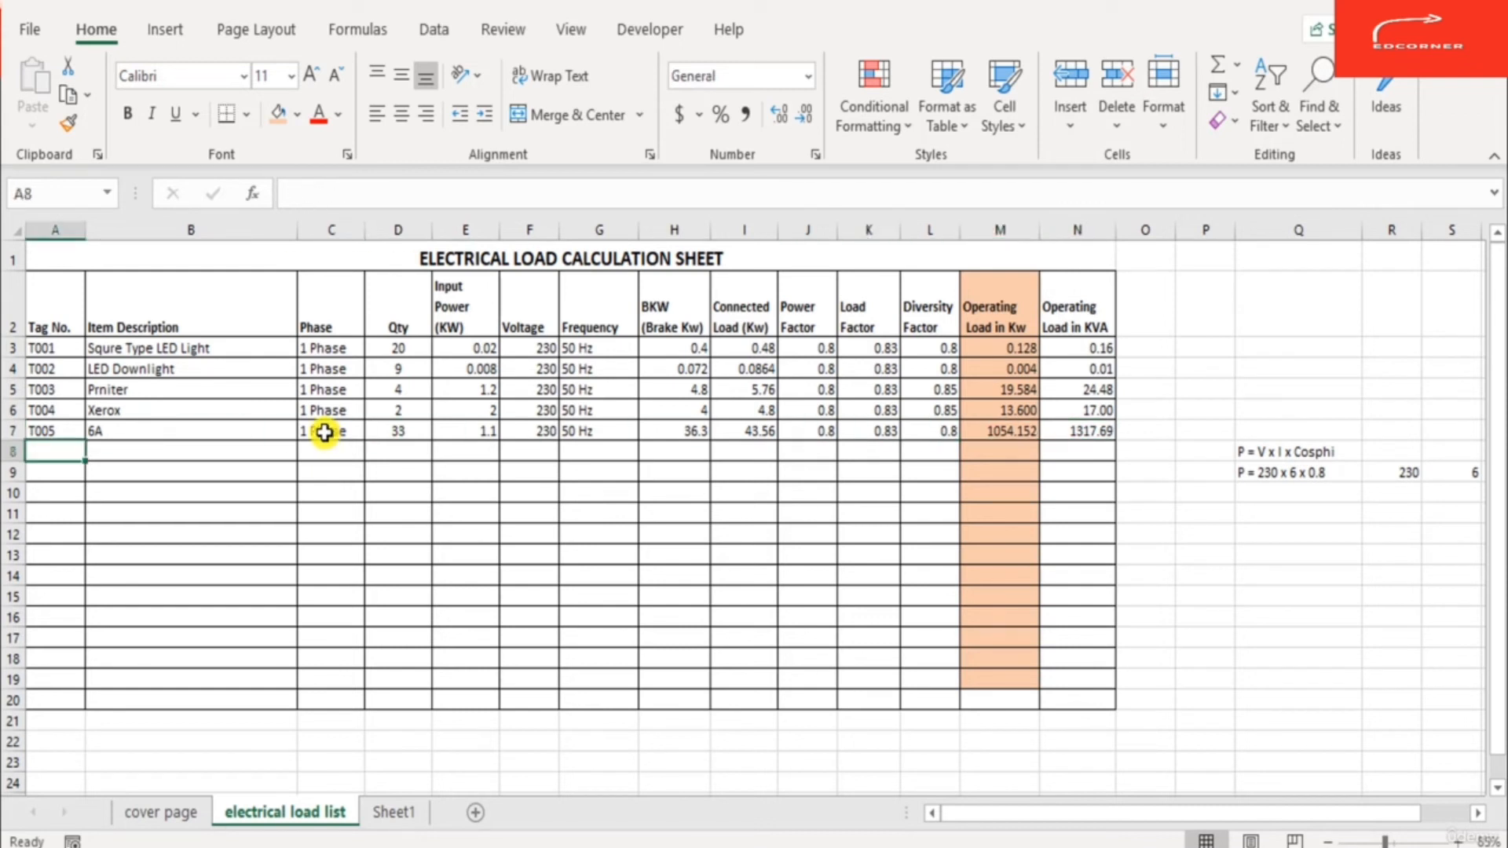
Step: Extend the item description for tag T005 in B7 to read "6A Socket"
click(212, 431)
double_click(211, 431)
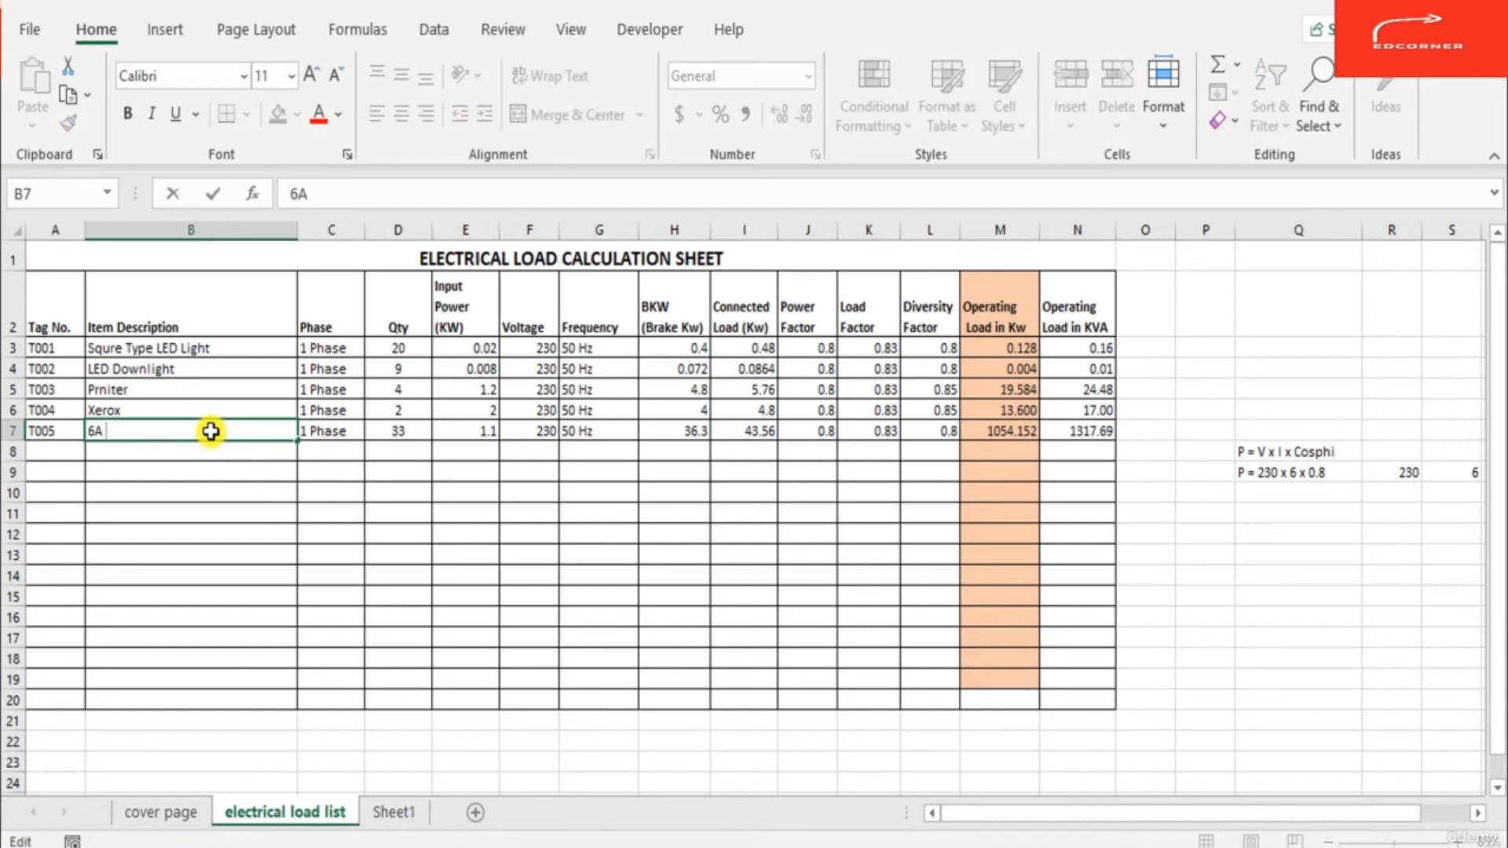
text(Scoket)
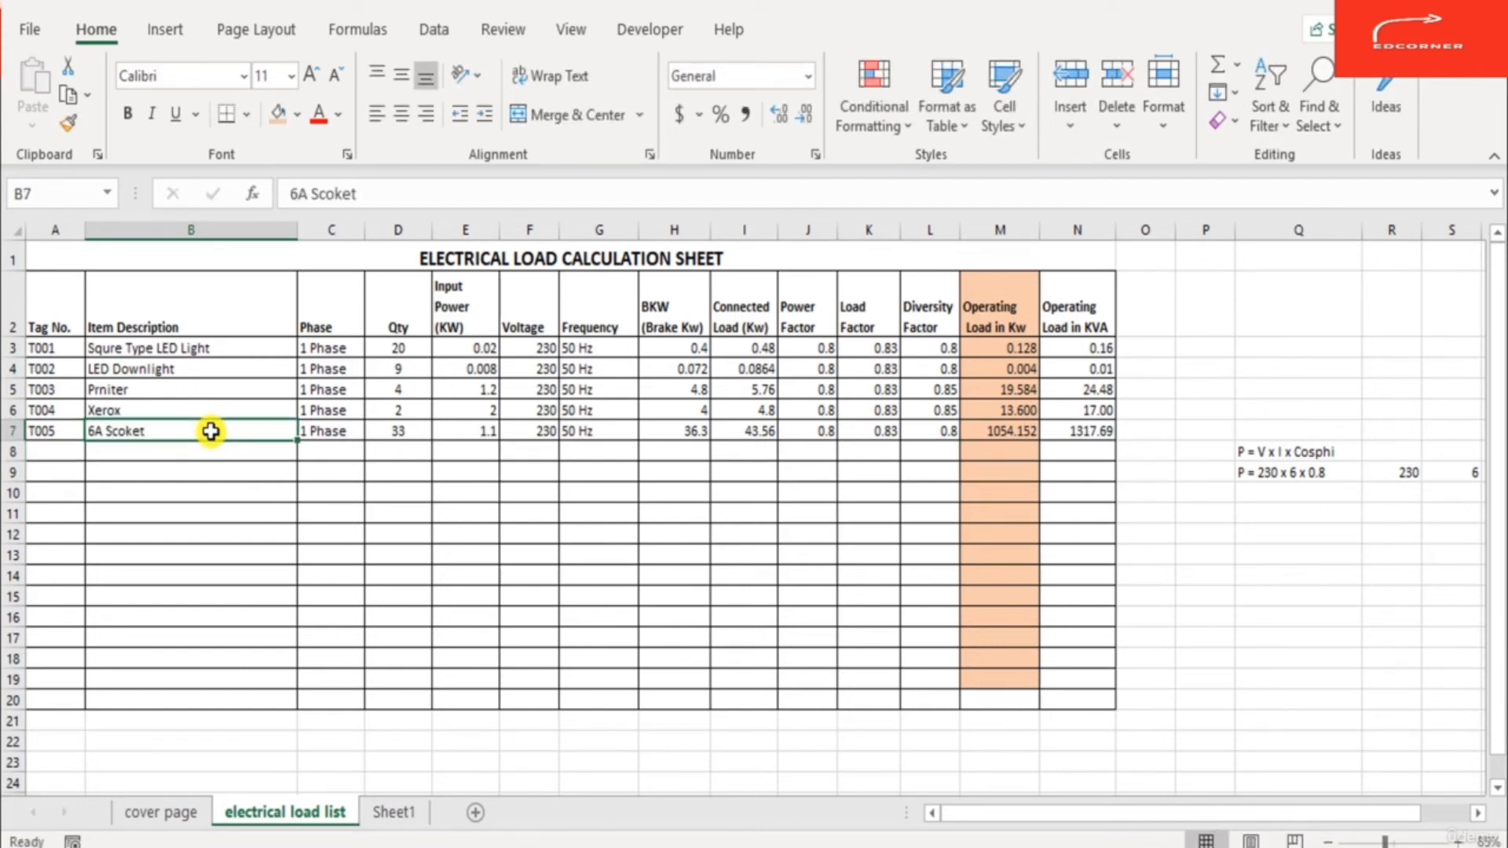
key(BackSpace)
key(BackSpace)
key(BackSpace)
key(BackSpace)
key(BackSpace)
text(ocket)
key(Return)
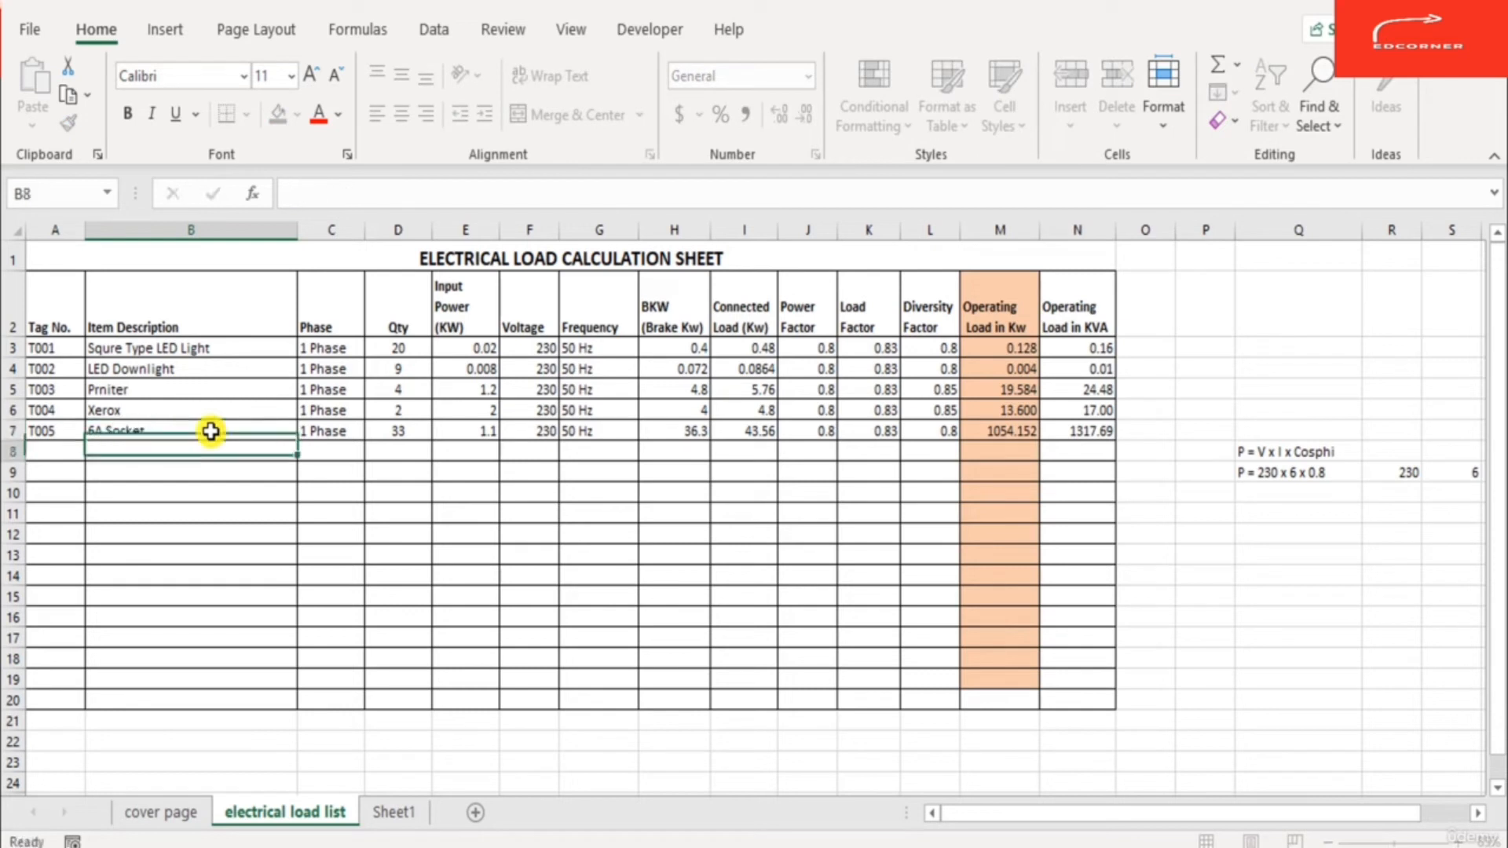
Step: Enter the tag number T006 in A8, directly below T005
key(Return)
key(Left)
key(Up)
key(BackSpace)
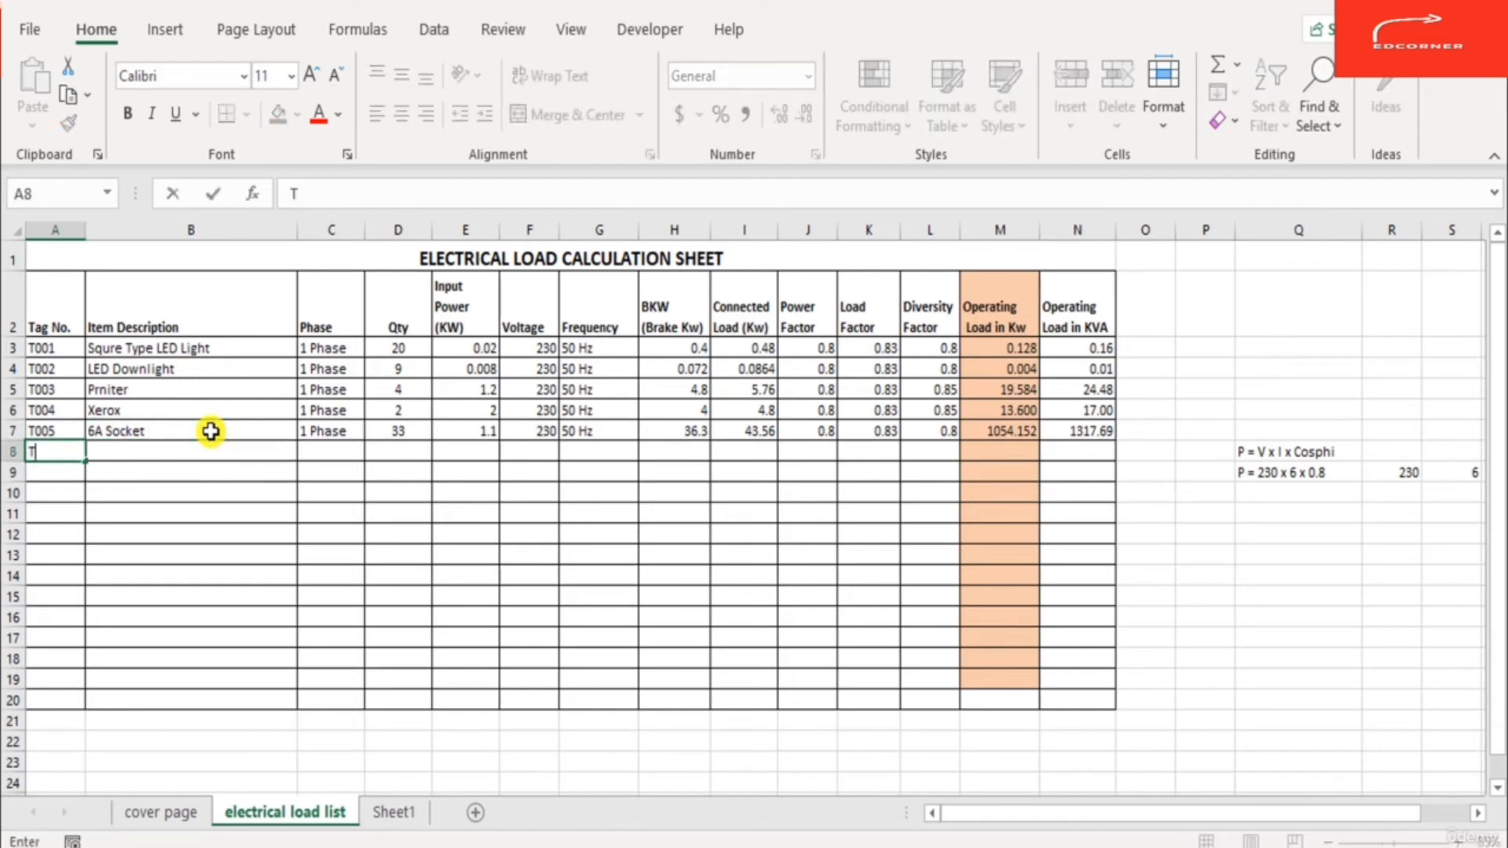
text(T006)
key(Tab)
Step: Describe item T006 as "6/16 A Socket" and fill its phase with "1 Phase" from the row above
text(6/16)
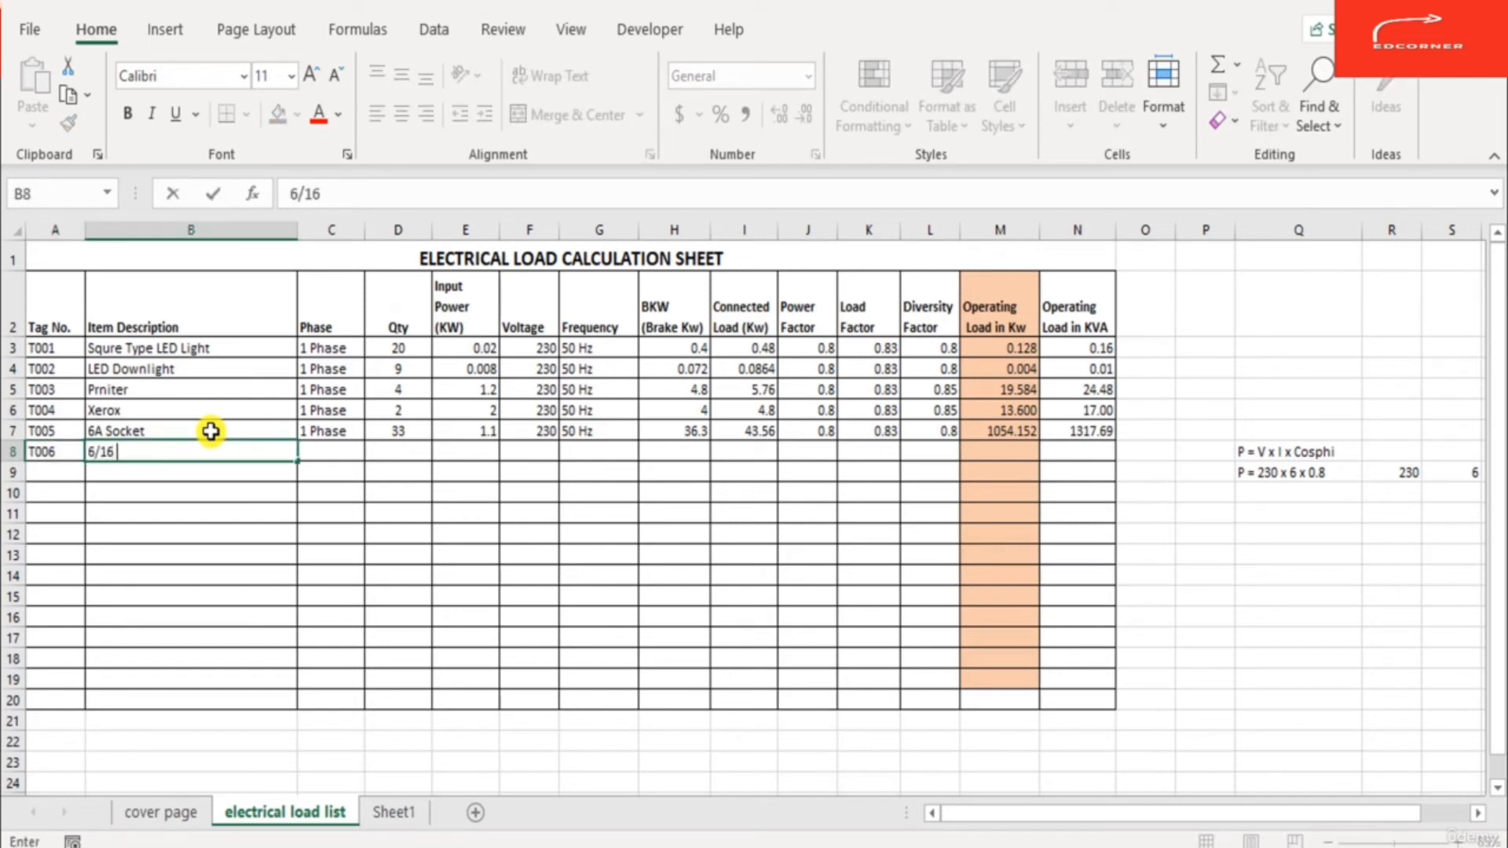
text( A Socket)
key(Return)
key(Up)
key(Right)
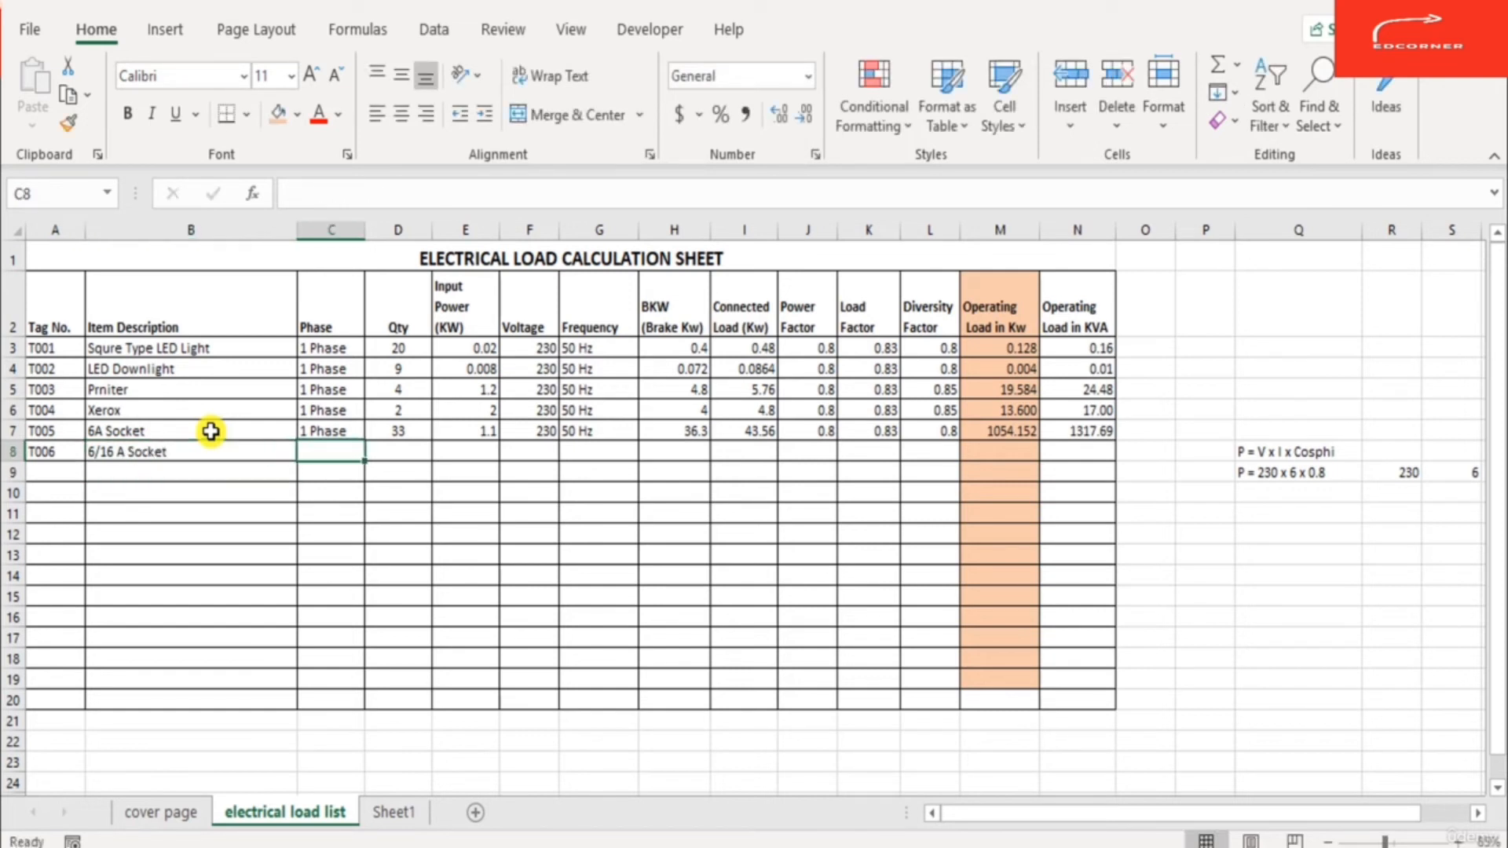
key(ctrl+d)
key(Right)
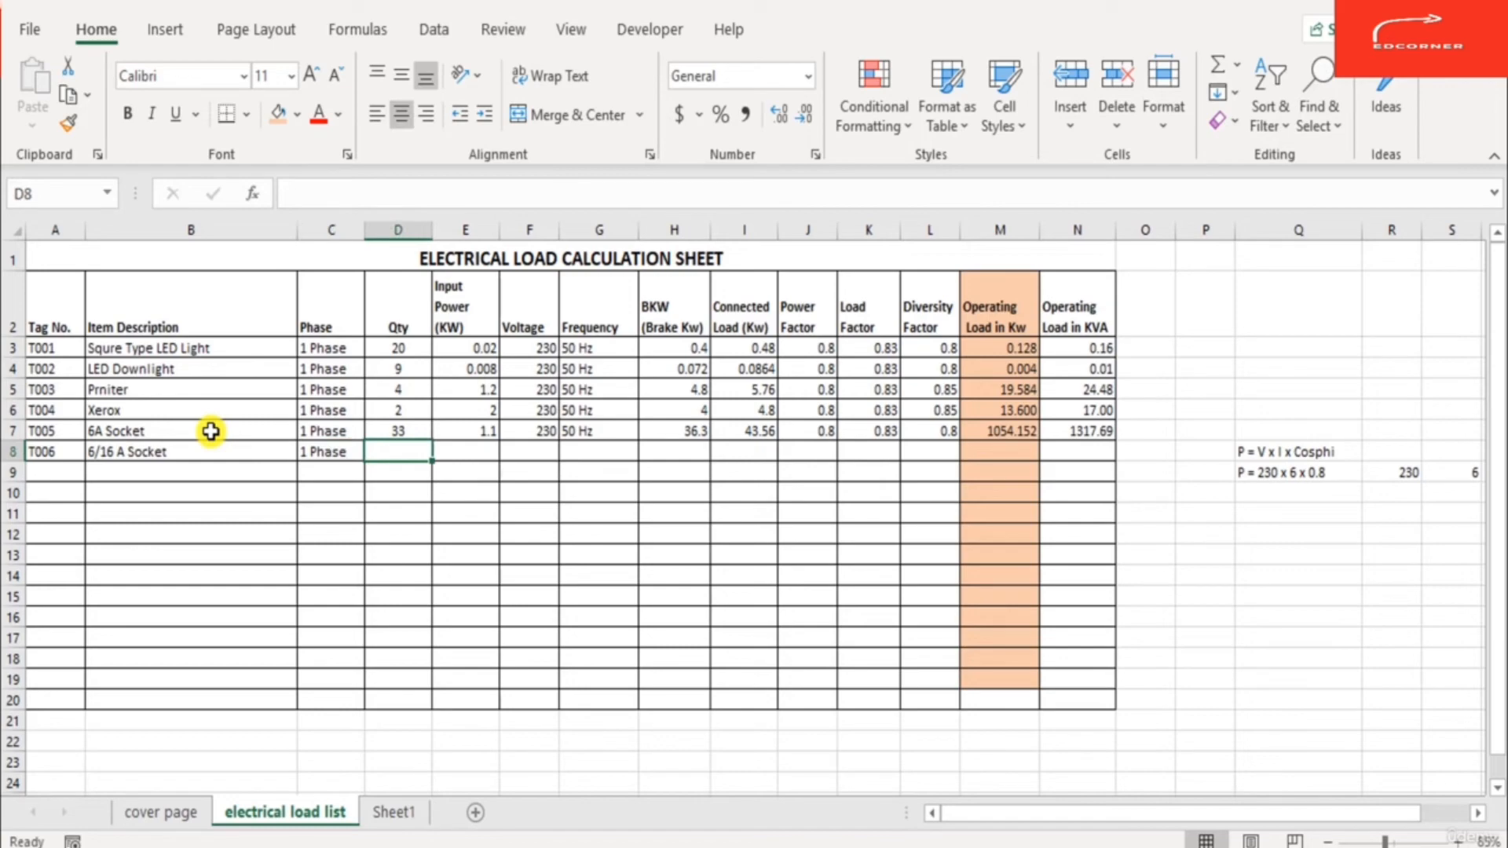
Step: Switch to the AutoCAD electrical layout and examine the 6/16A socket boards near the printer and in the 3620 x 7861 meeting room
key(alt+Tab)
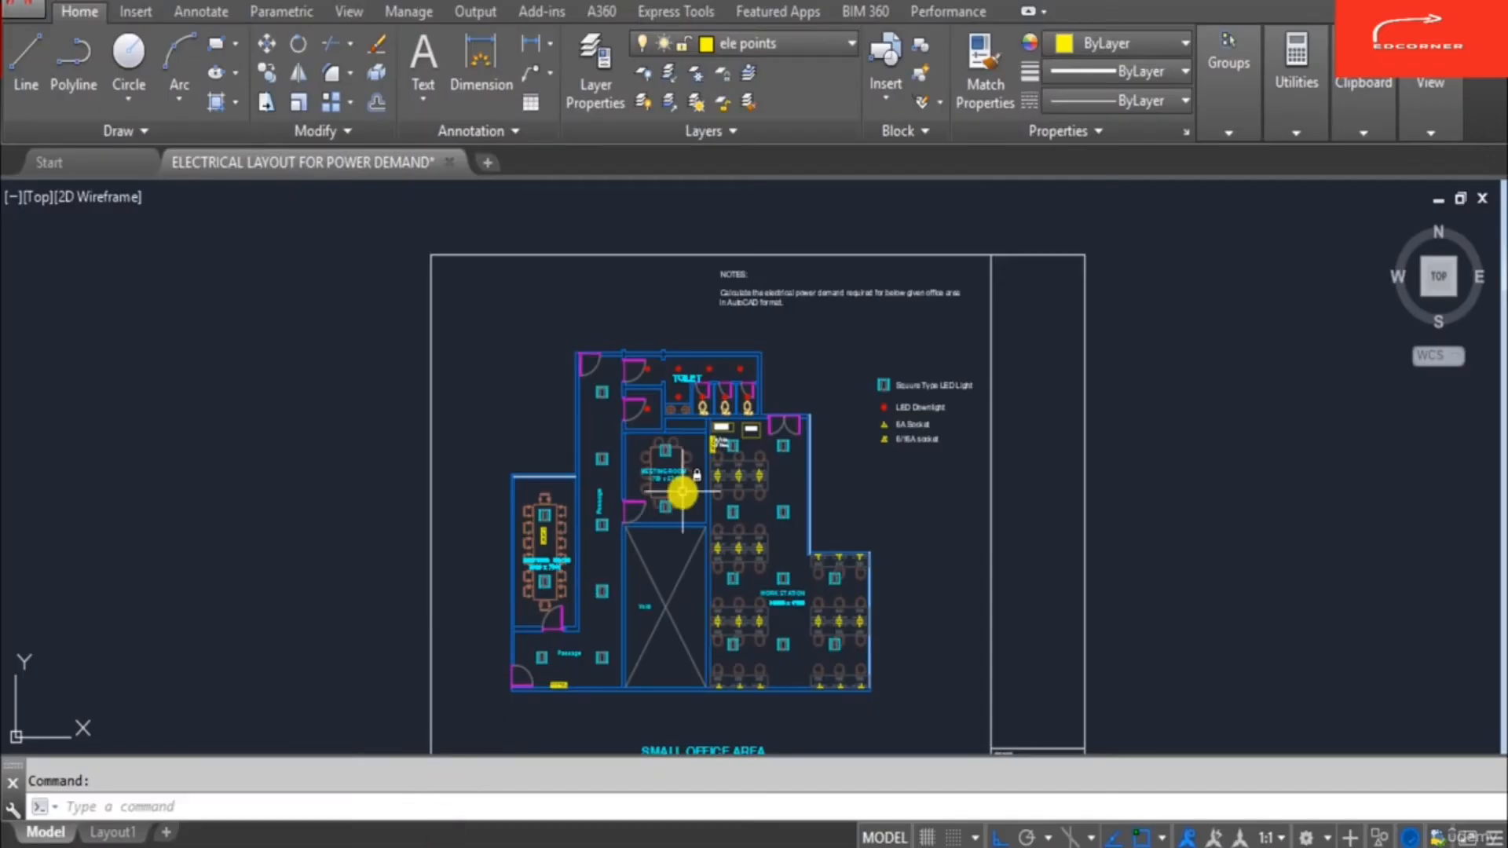
scroll(657, 432, up, 2)
scroll(785, 471, up, 1)
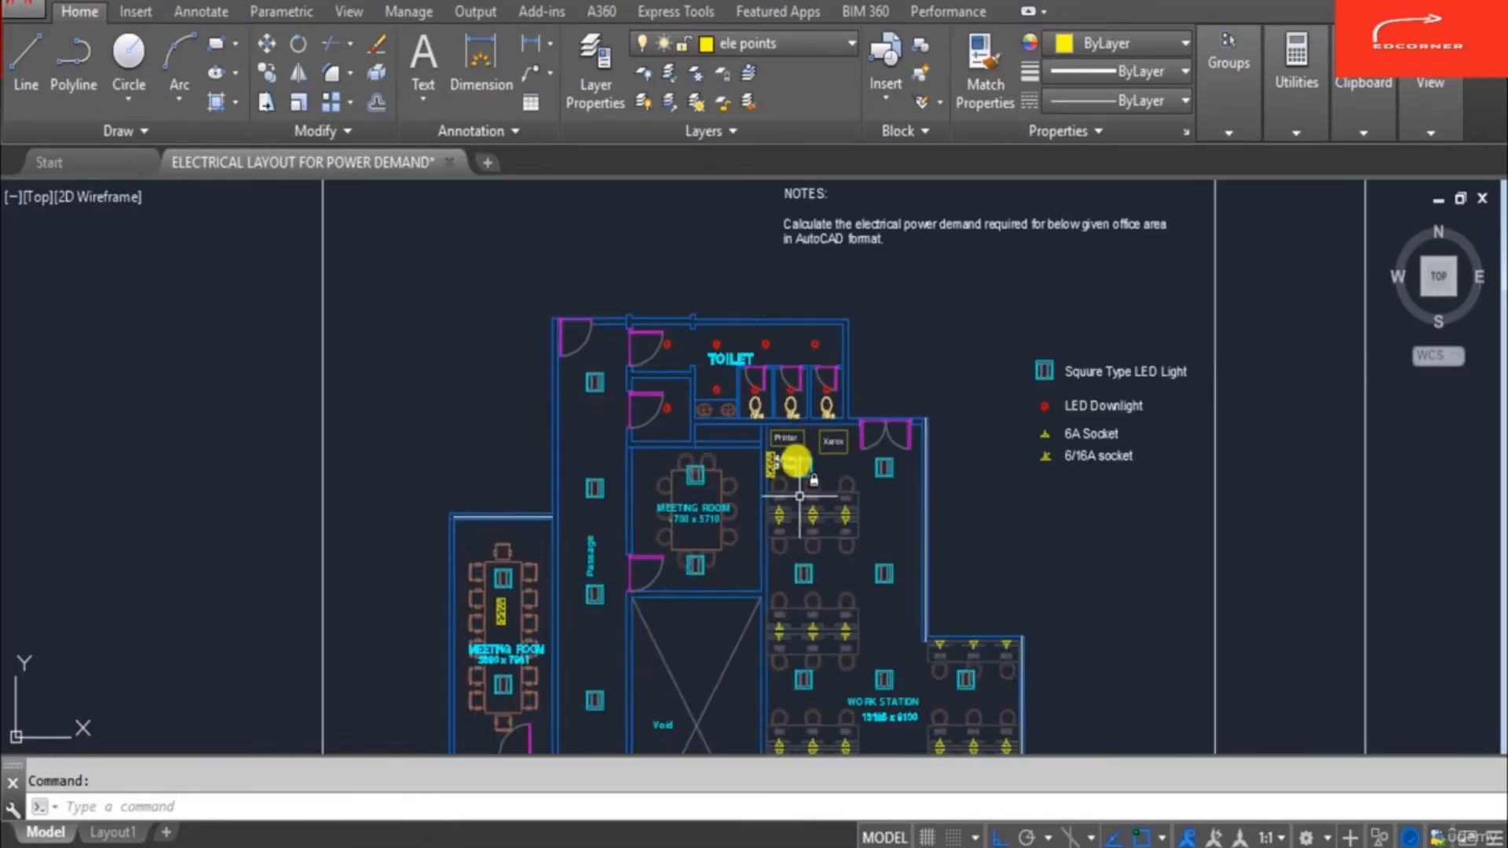
scroll(797, 463, up, 3)
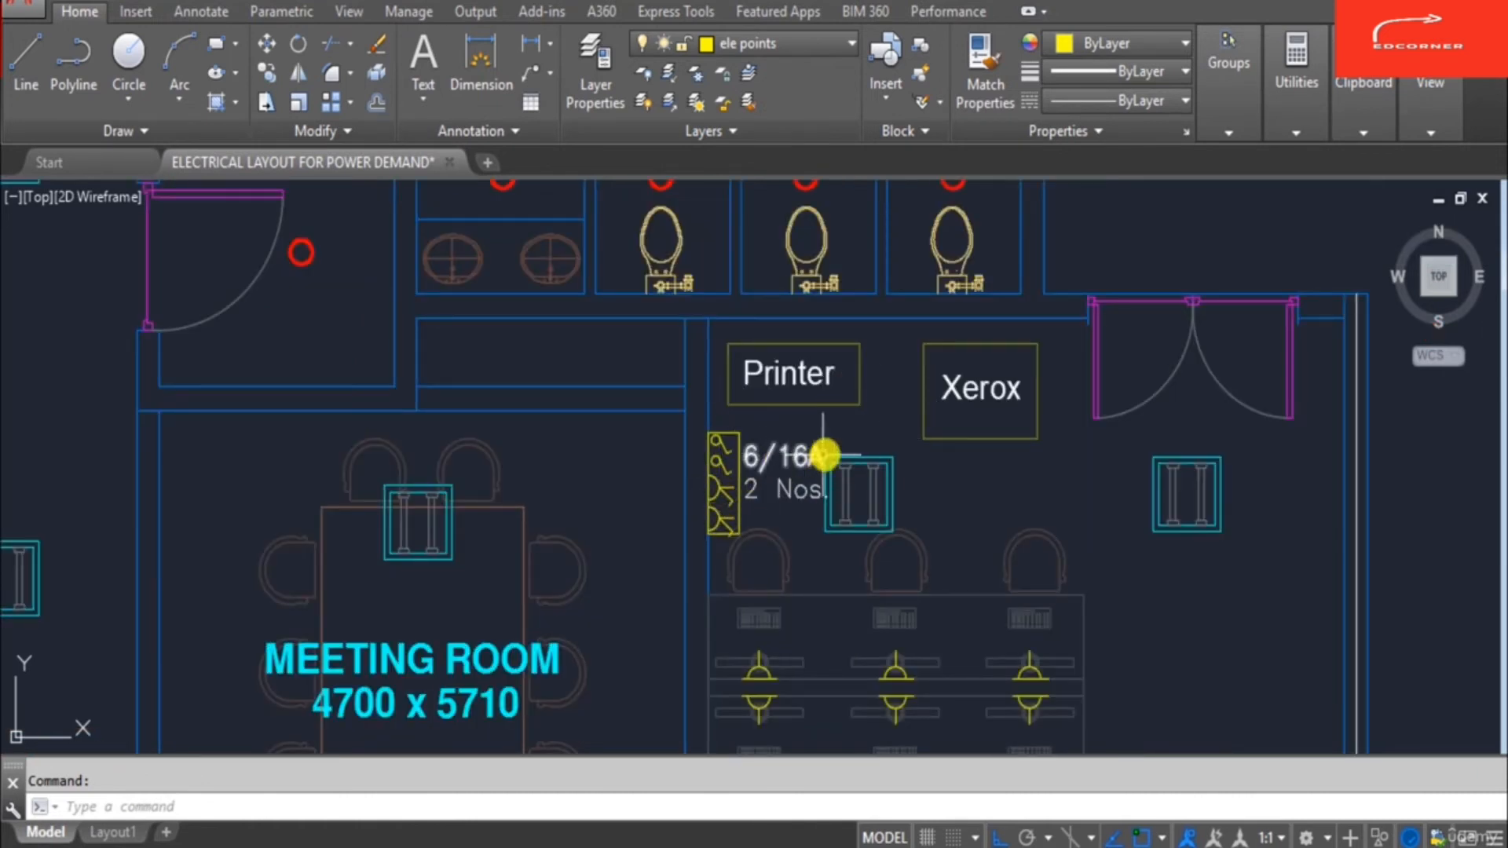
scroll(862, 397, down, 2)
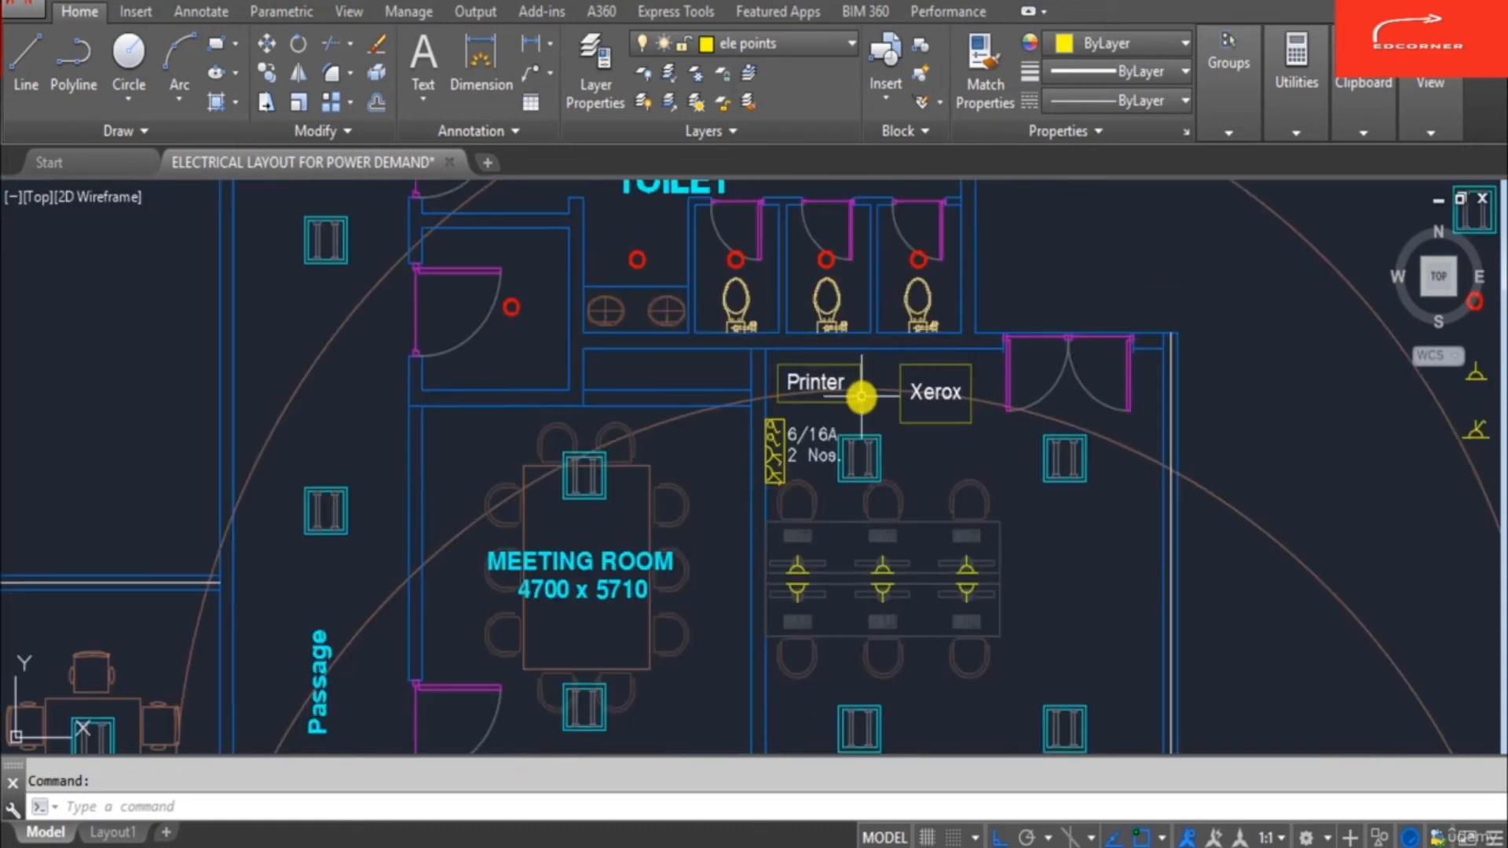
scroll(861, 396, down, 5)
scroll(825, 414, up, 4)
scroll(831, 410, down, 4)
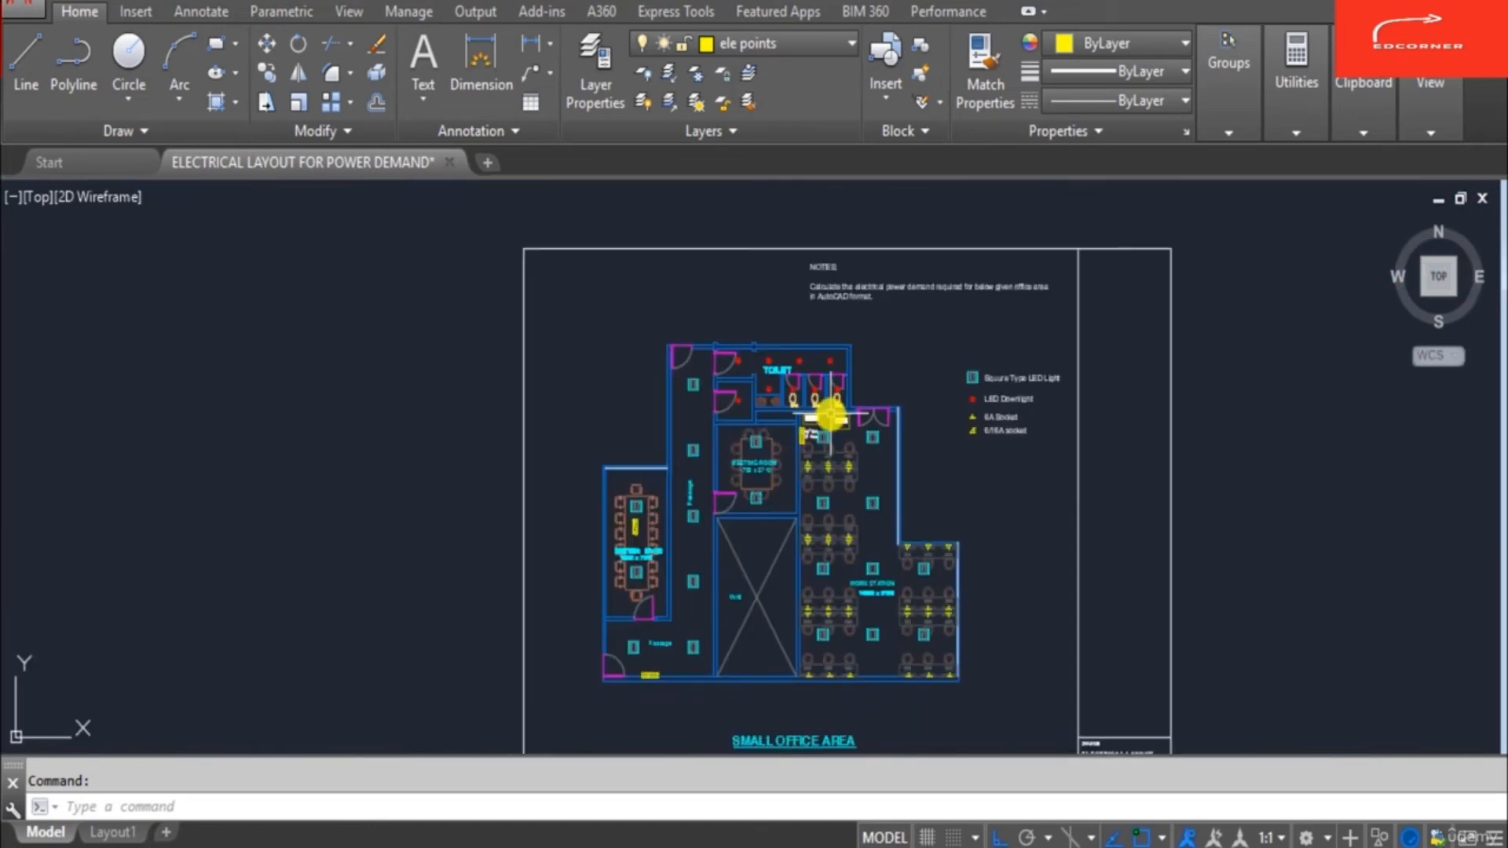
scroll(633, 481, up, 6)
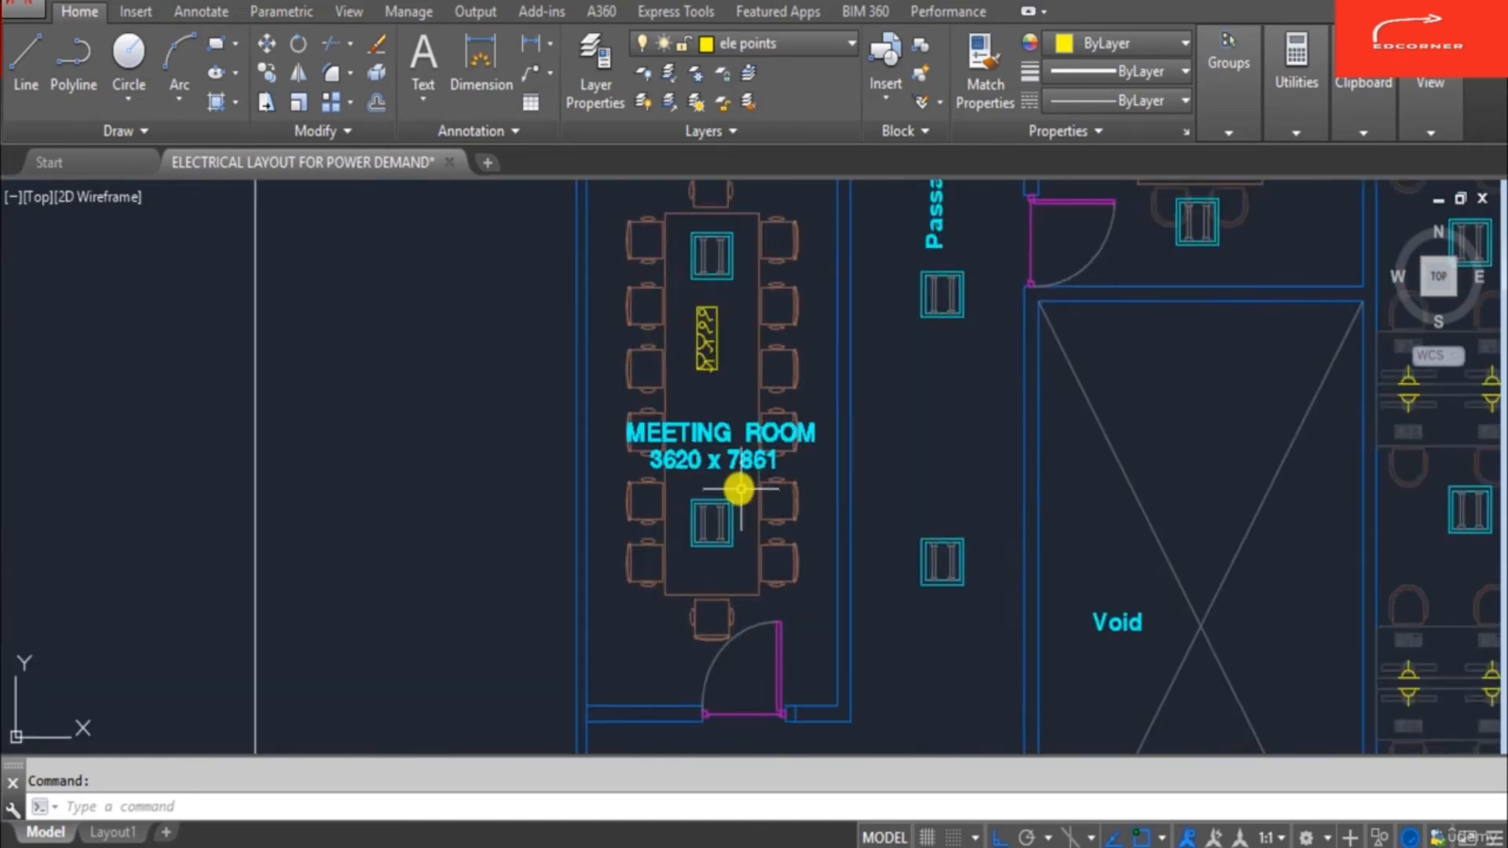
scroll(740, 490, down, 3)
scroll(697, 511, up, 5)
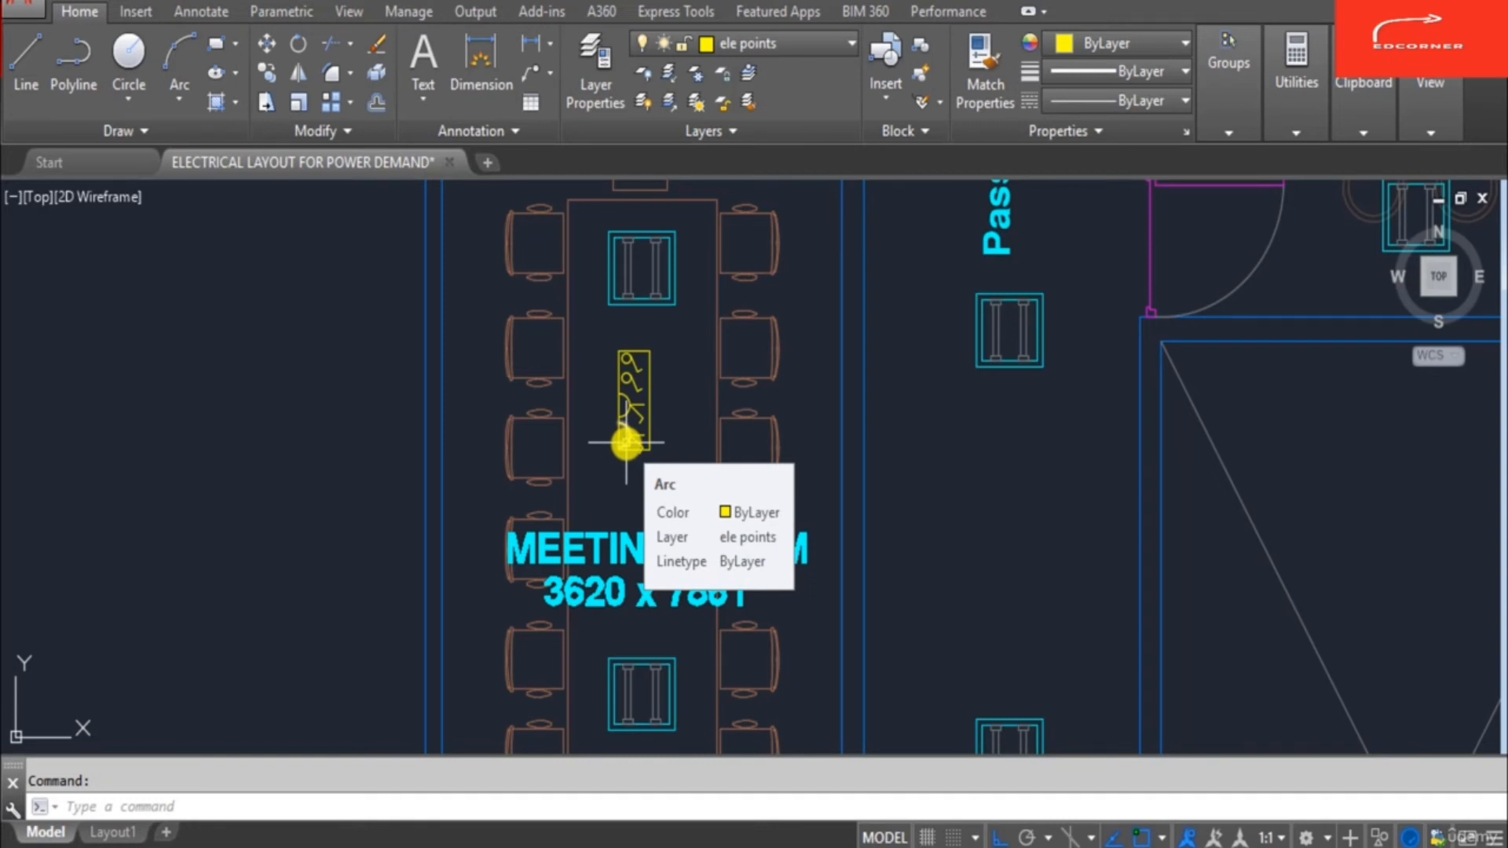
scroll(652, 547, down, 4)
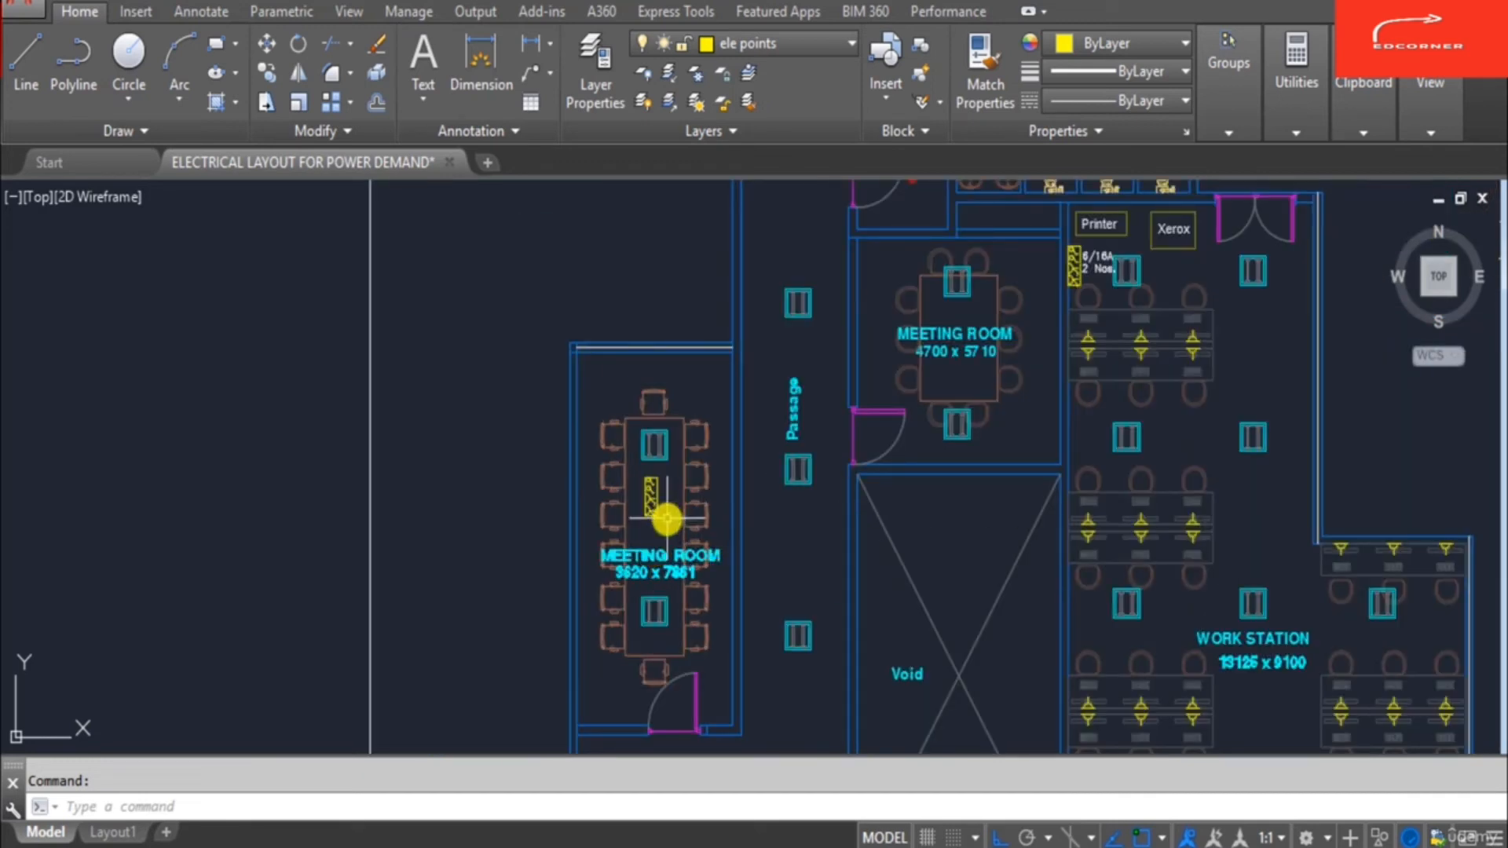
Step: Copy the socket board from the 3620 x 7861 meeting room onto the table of the 4700 x 5710 meeting room, with Ortho off
key(Escape)
text(co)
key(Return)
scroll(647, 498, up, 6)
click(604, 390)
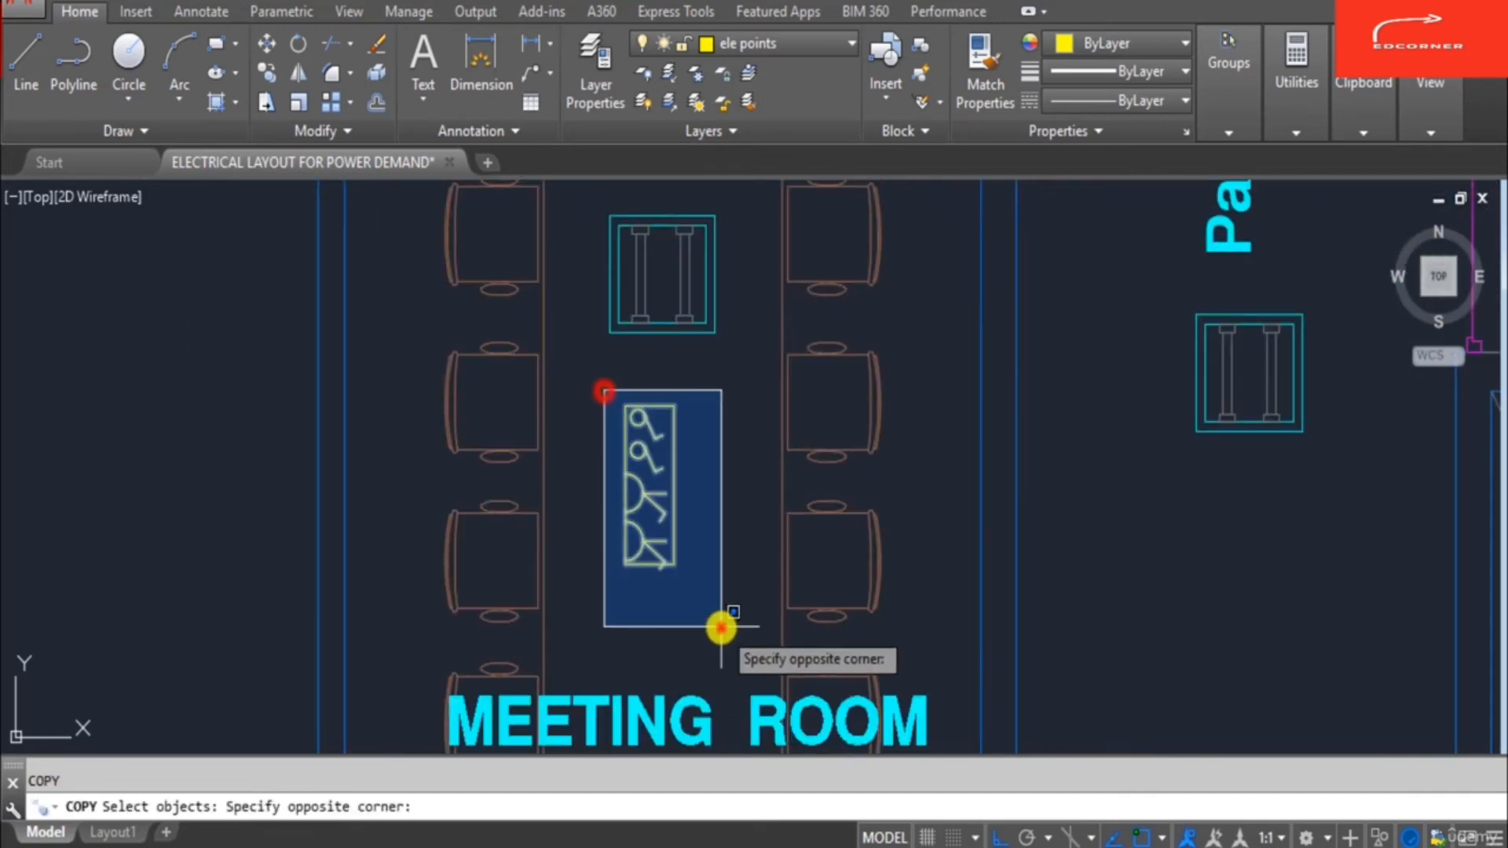
click(721, 627)
key(Return)
click(668, 604)
scroll(550, 625, down, 7)
key(F8)
scroll(848, 421, up, 7)
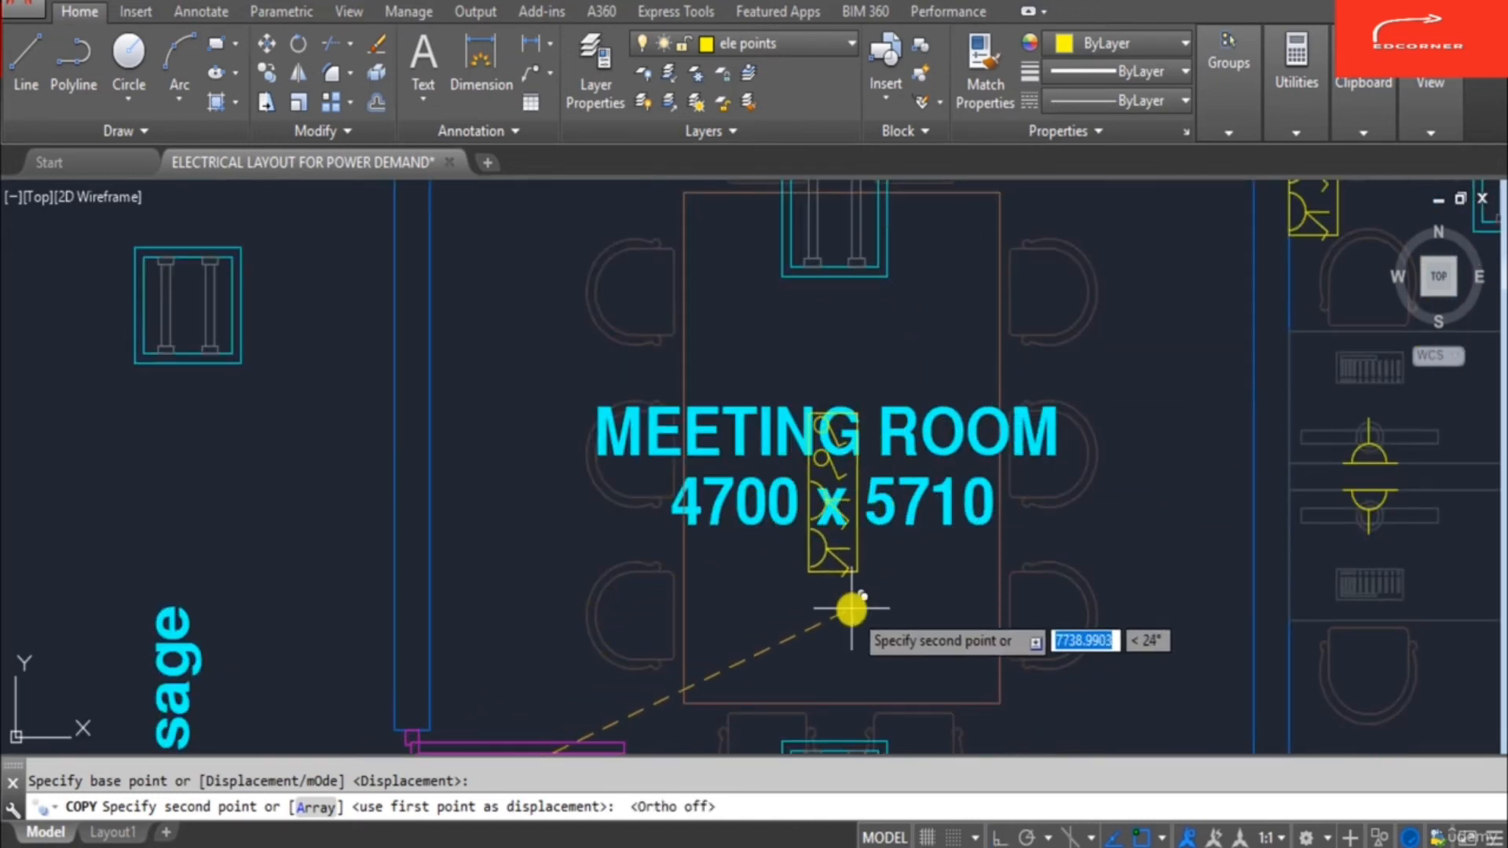
click(855, 566)
key(Escape)
key(Escape)
Step: Move the "MEETING ROOM" and "4700 x 5710" texts below the copied socket board
text(m)
key(Return)
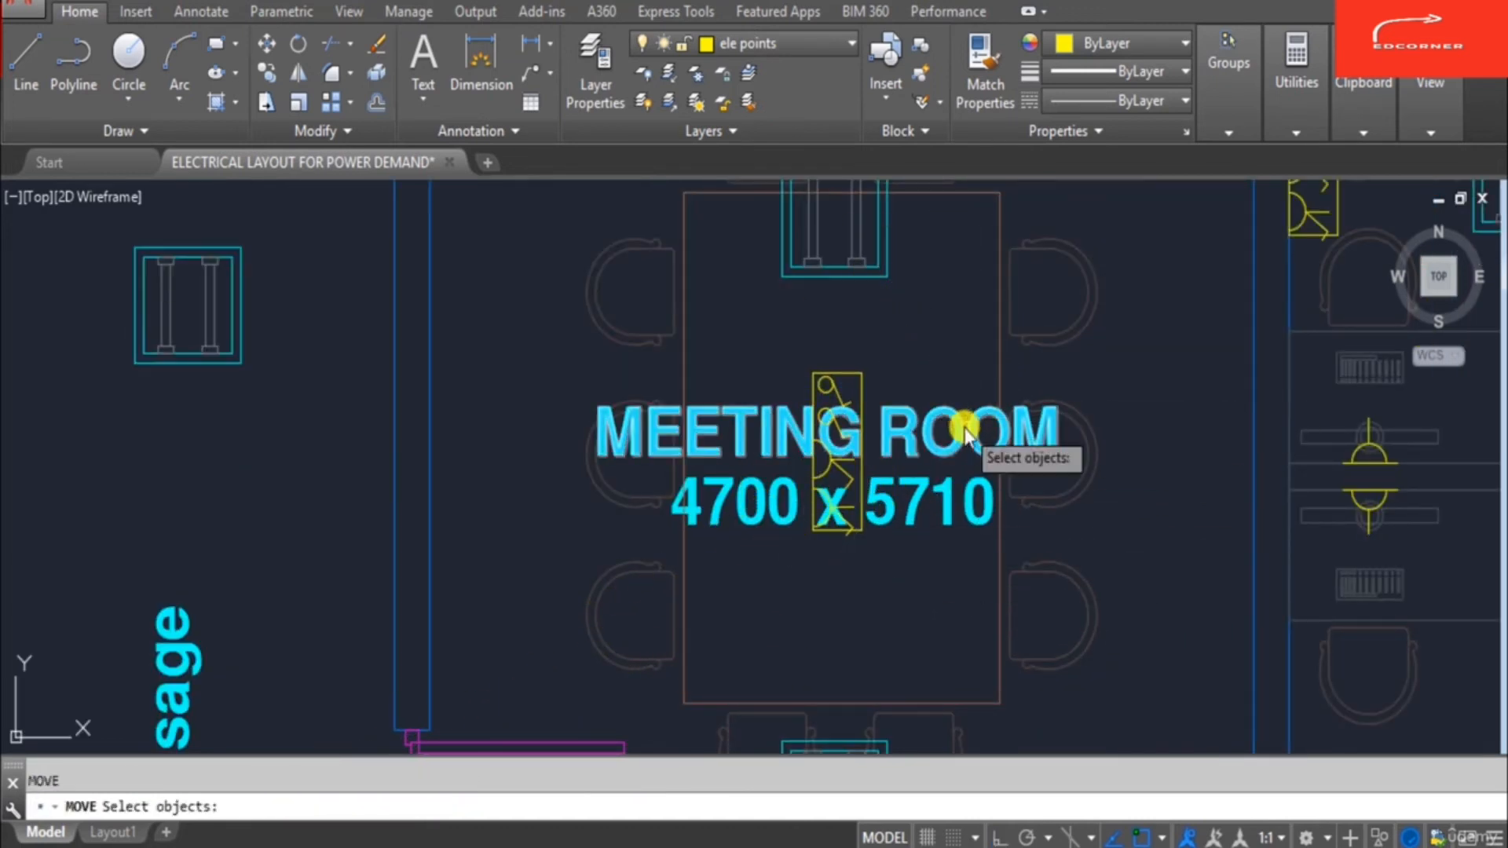
click(953, 454)
click(951, 512)
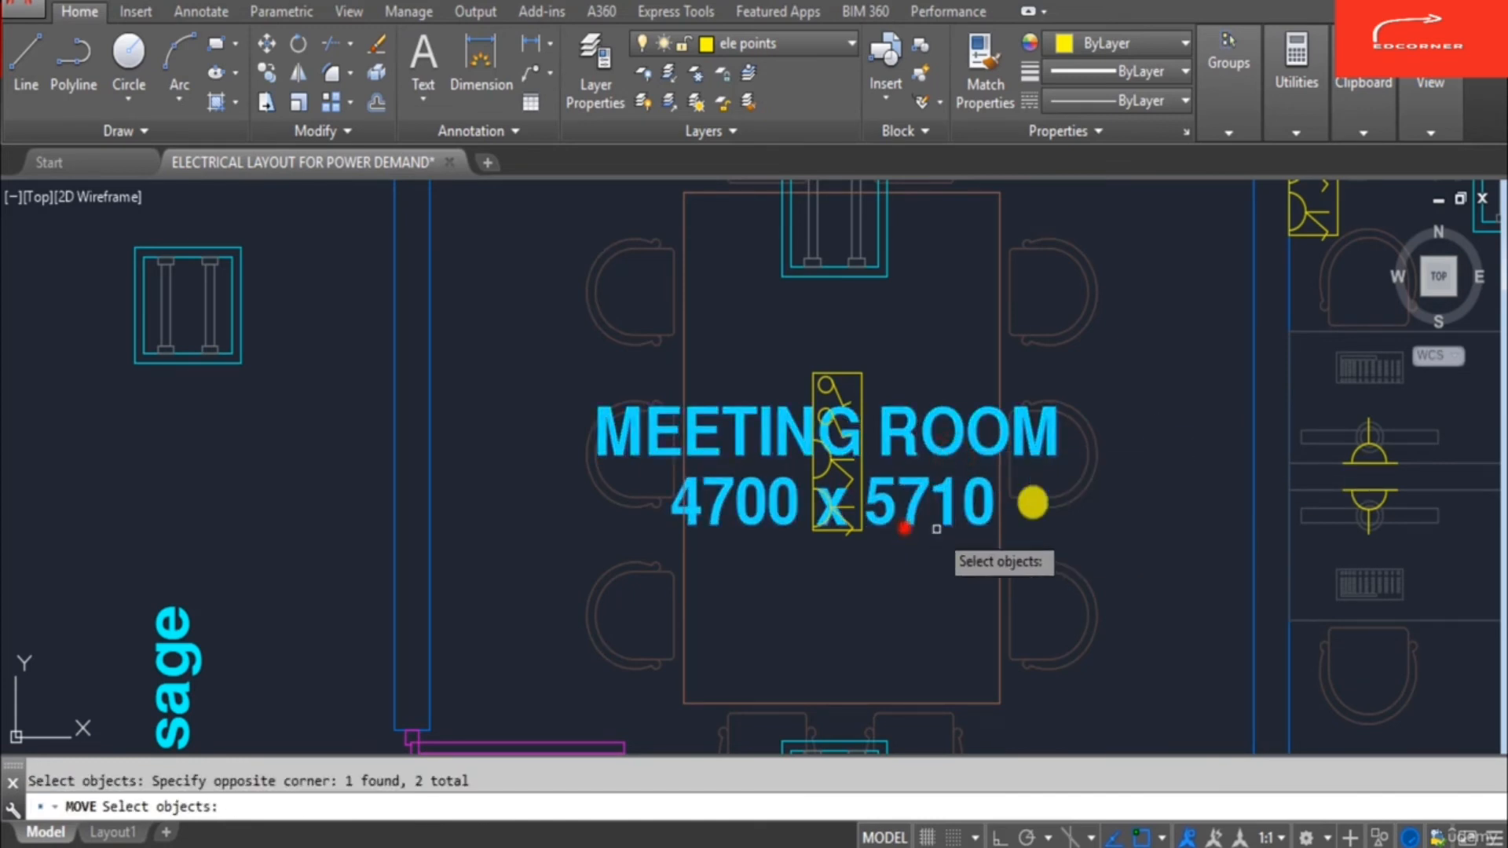
key(Return)
click(1169, 371)
key(Escape)
Step: Copy the "6/16A 2 Nos." label from the printer's socket board to beside the board in the 4700 x 5710 meeting room
scroll(996, 296, down, 3)
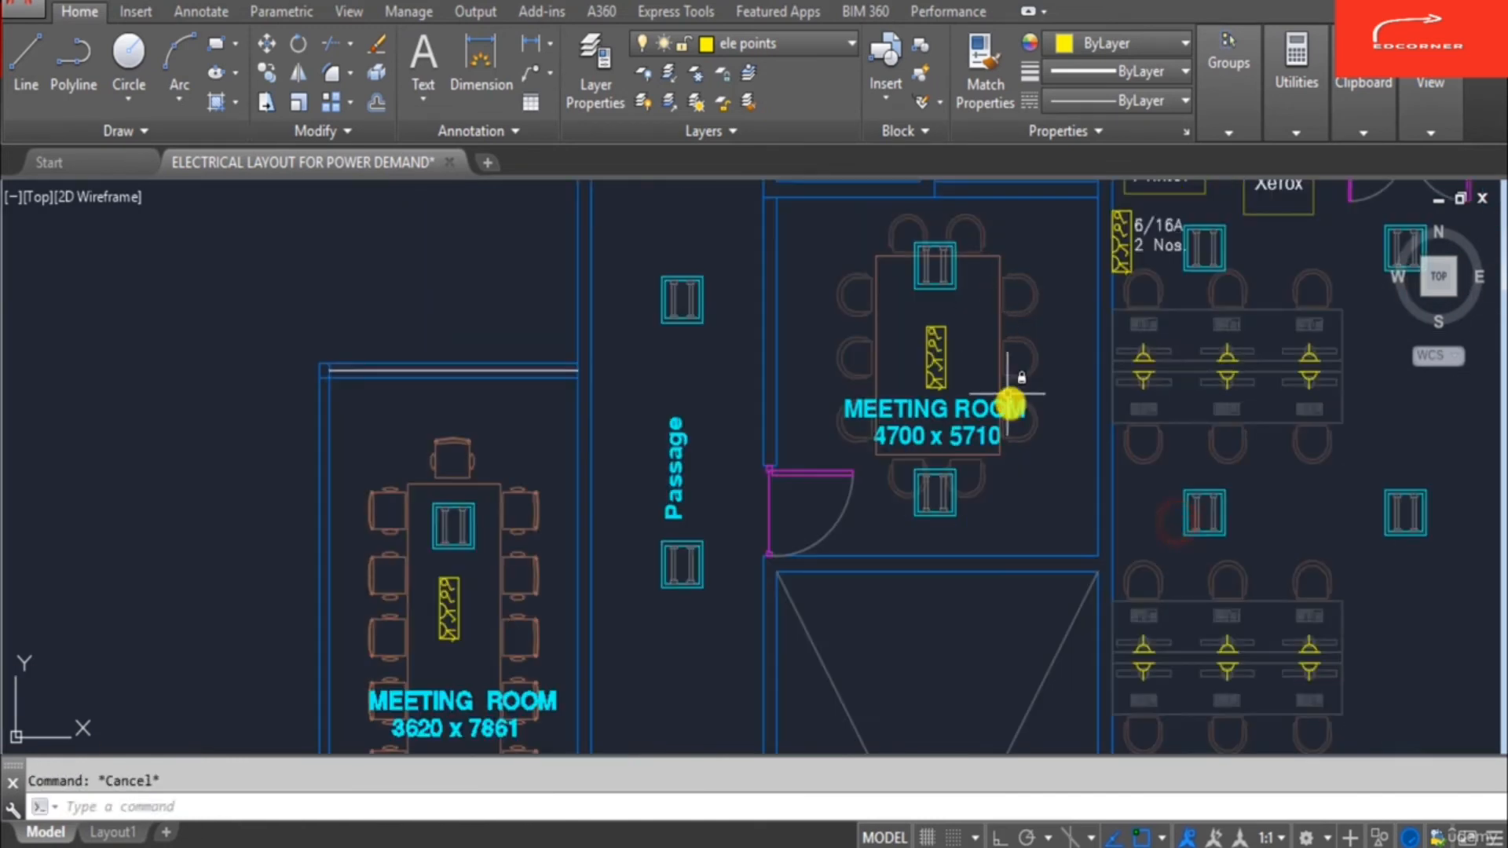
scroll(962, 396, down, 2)
scroll(1037, 329, up, 5)
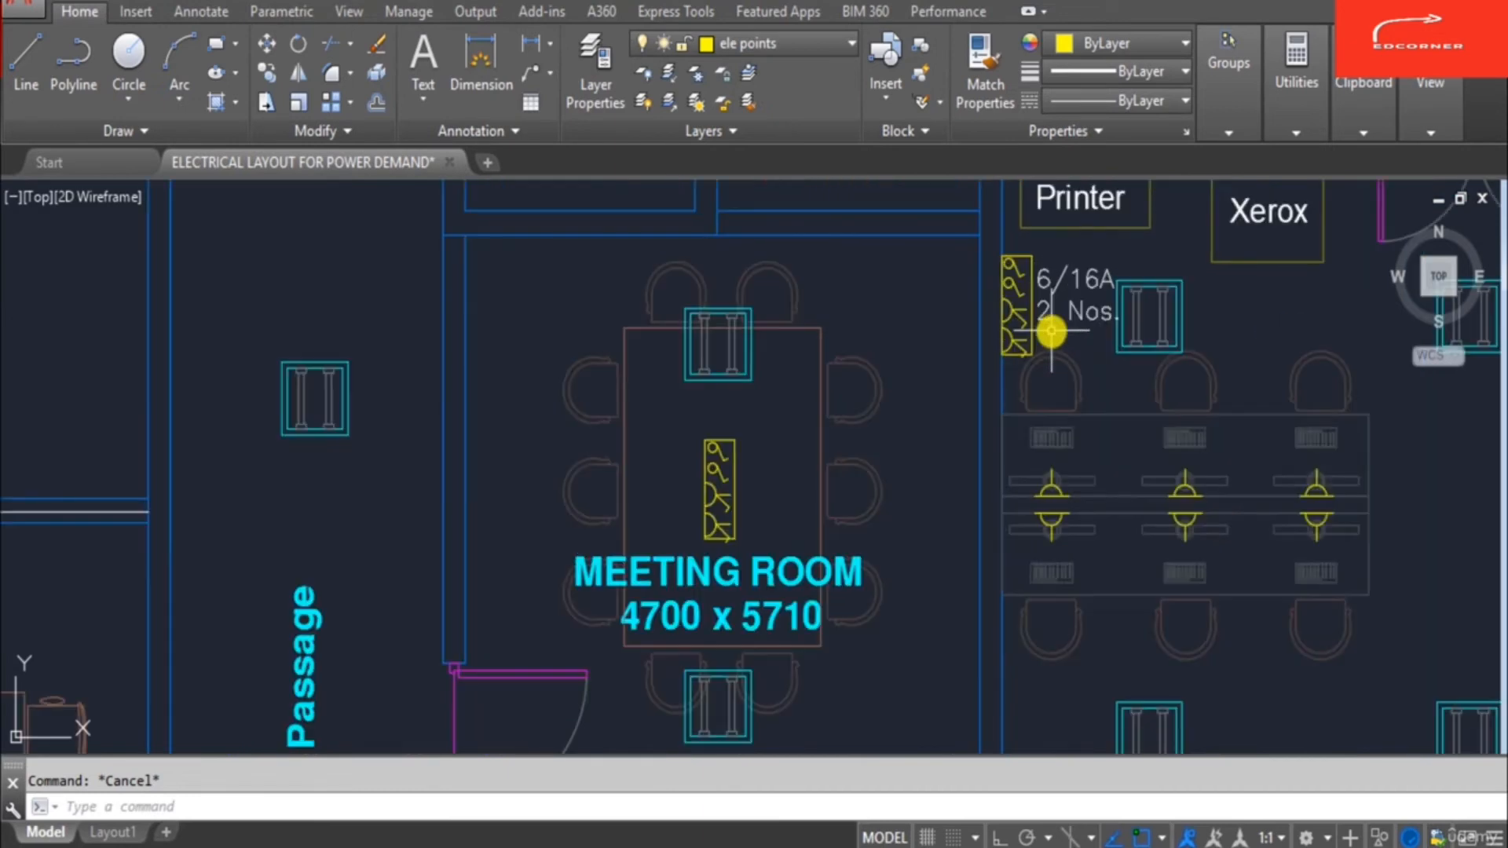
scroll(1072, 337, up, 2)
text(co)
key(Return)
click(1084, 334)
click(1021, 318)
key(Return)
click(1076, 313)
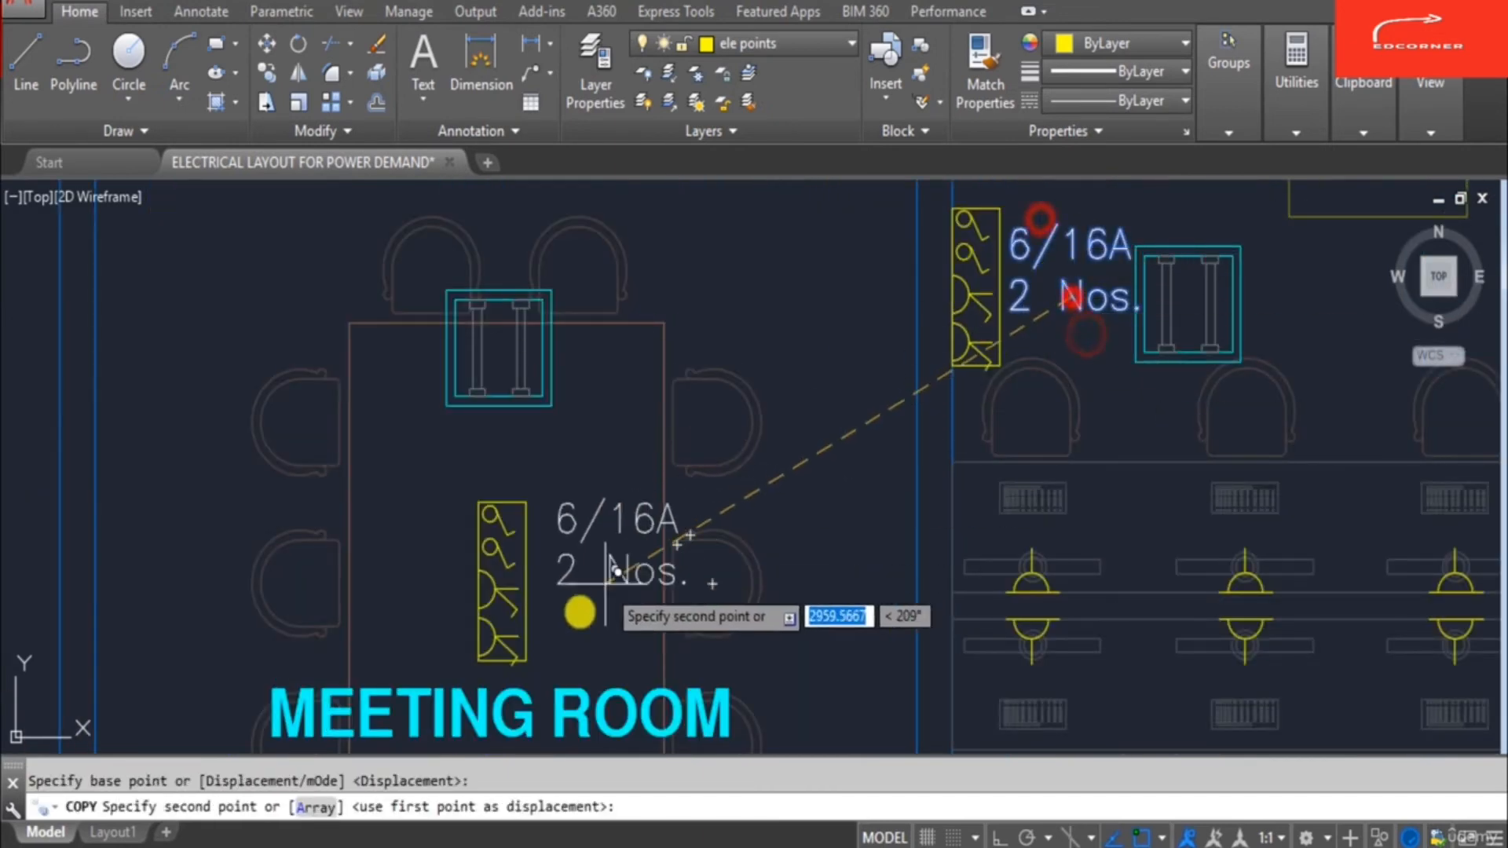
click(601, 611)
Step: Place another copy of the "6/16A 2 Nos." label below the socket board in the 3620 x 7861 meeting room
scroll(629, 424, down, 3)
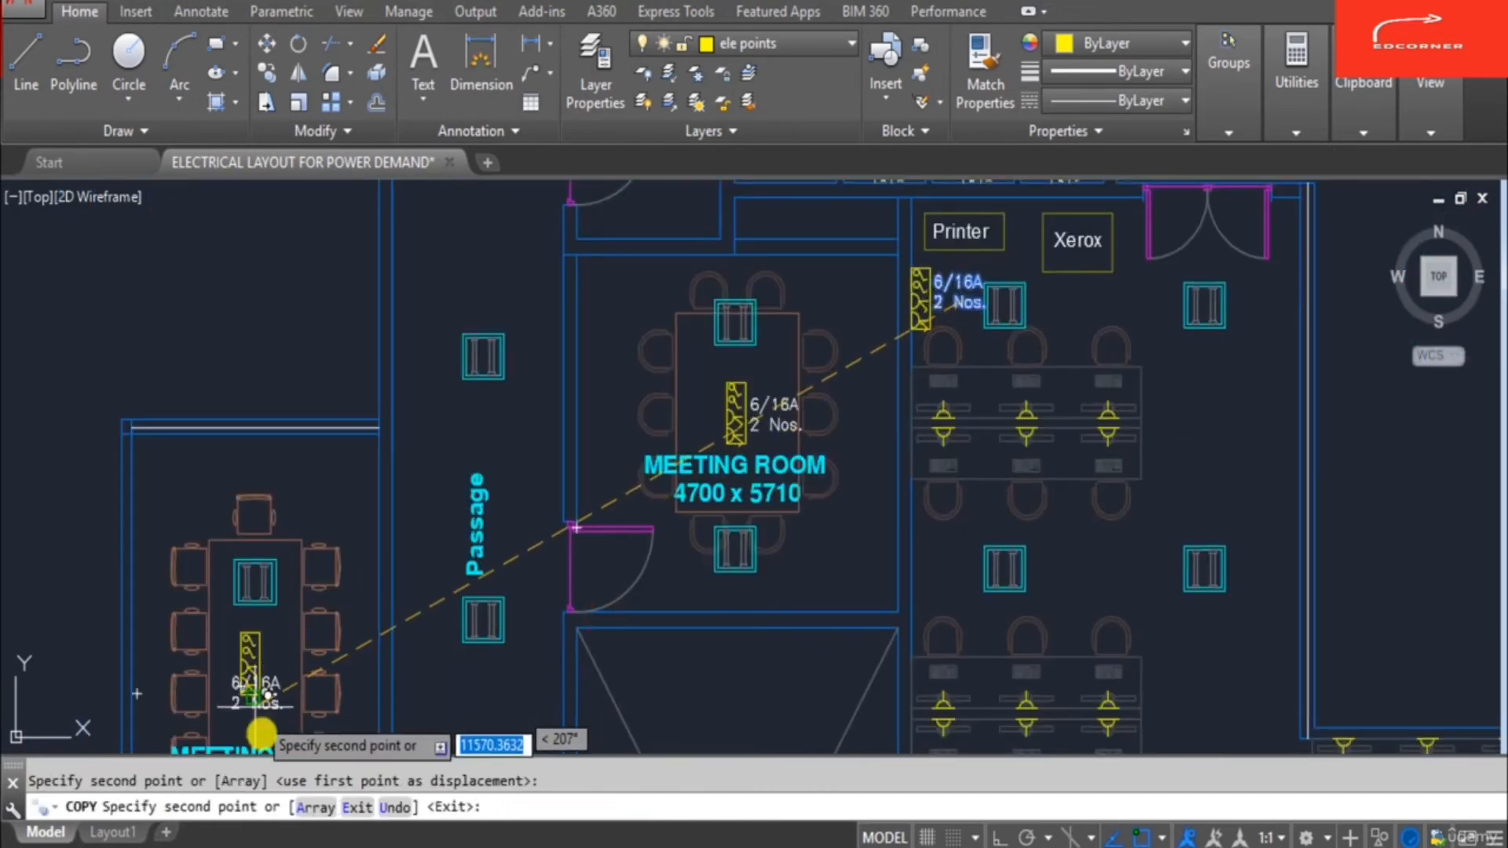
scroll(251, 722, up, 4)
click(237, 722)
scroll(237, 723, down, 8)
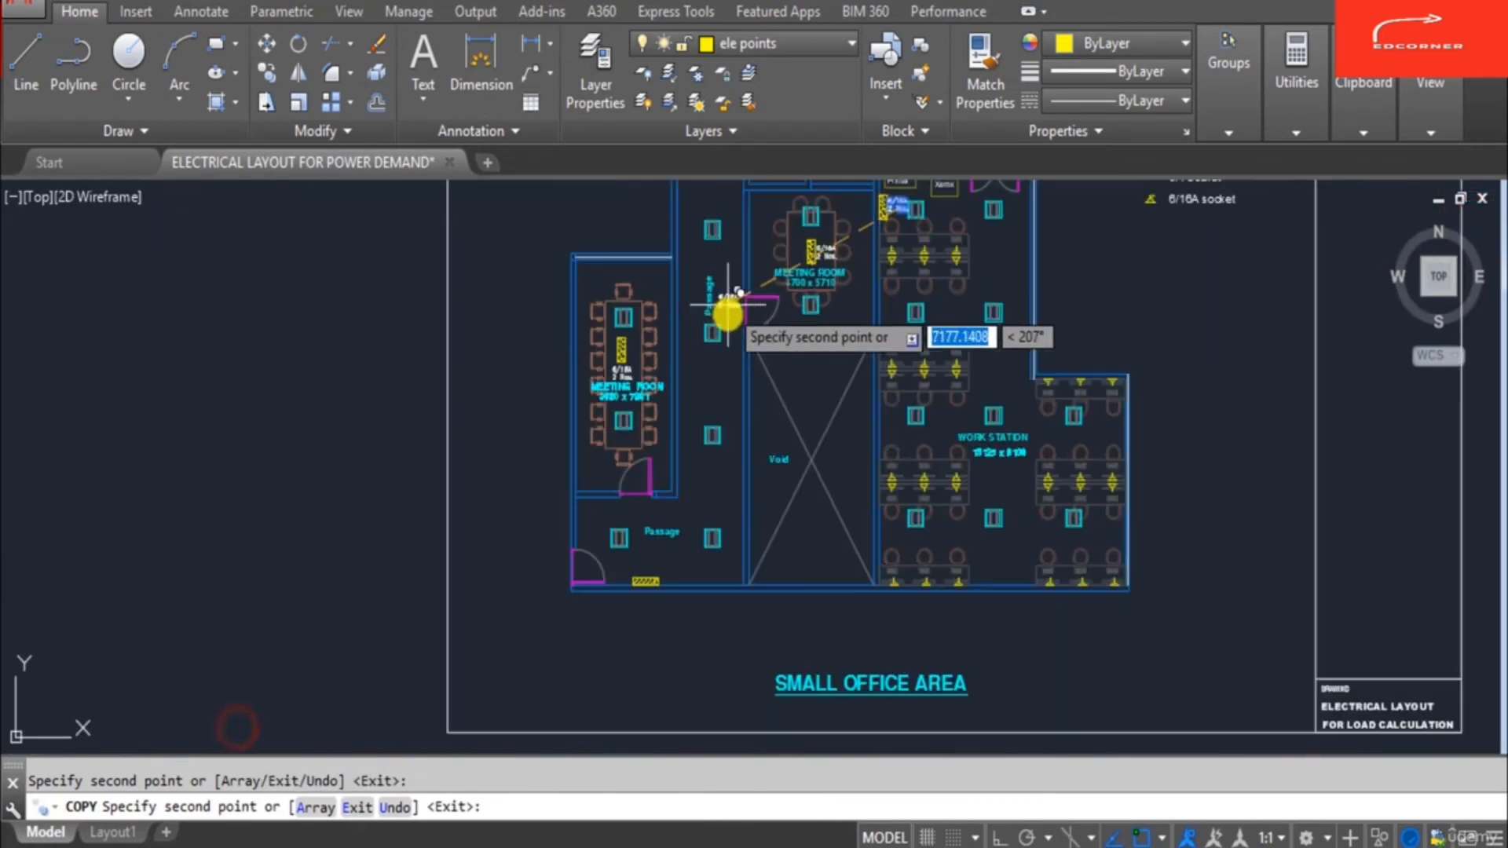
scroll(550, 554, up, 2)
key(Return)
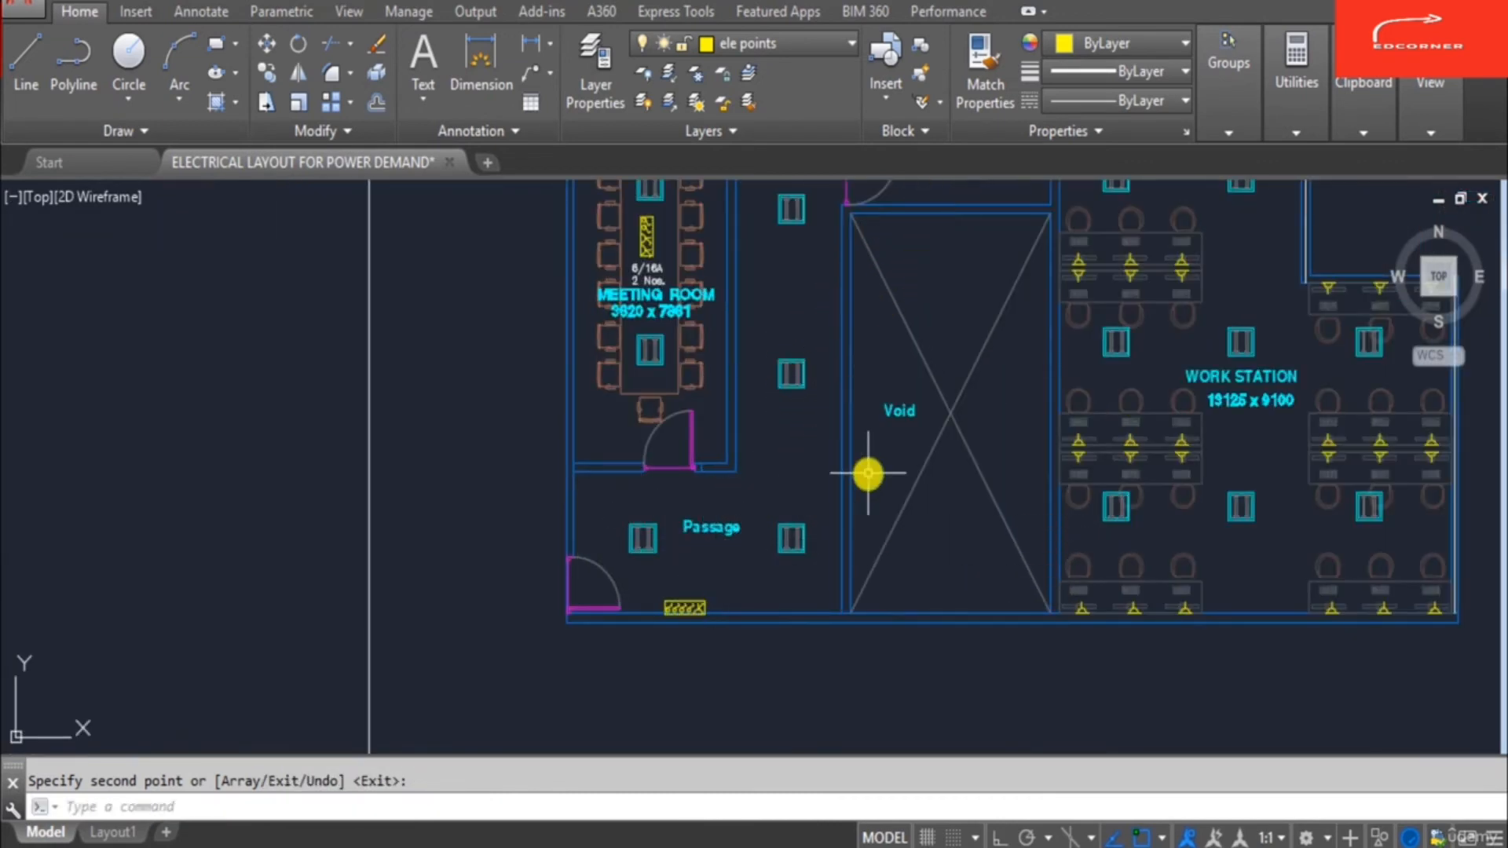
Step: Copy the "6/16A 2 Nos." label from the 3620 x 7861 meeting room to beside the switchboard in the lower passage
scroll(701, 644, up, 5)
key(Escape)
text(co)
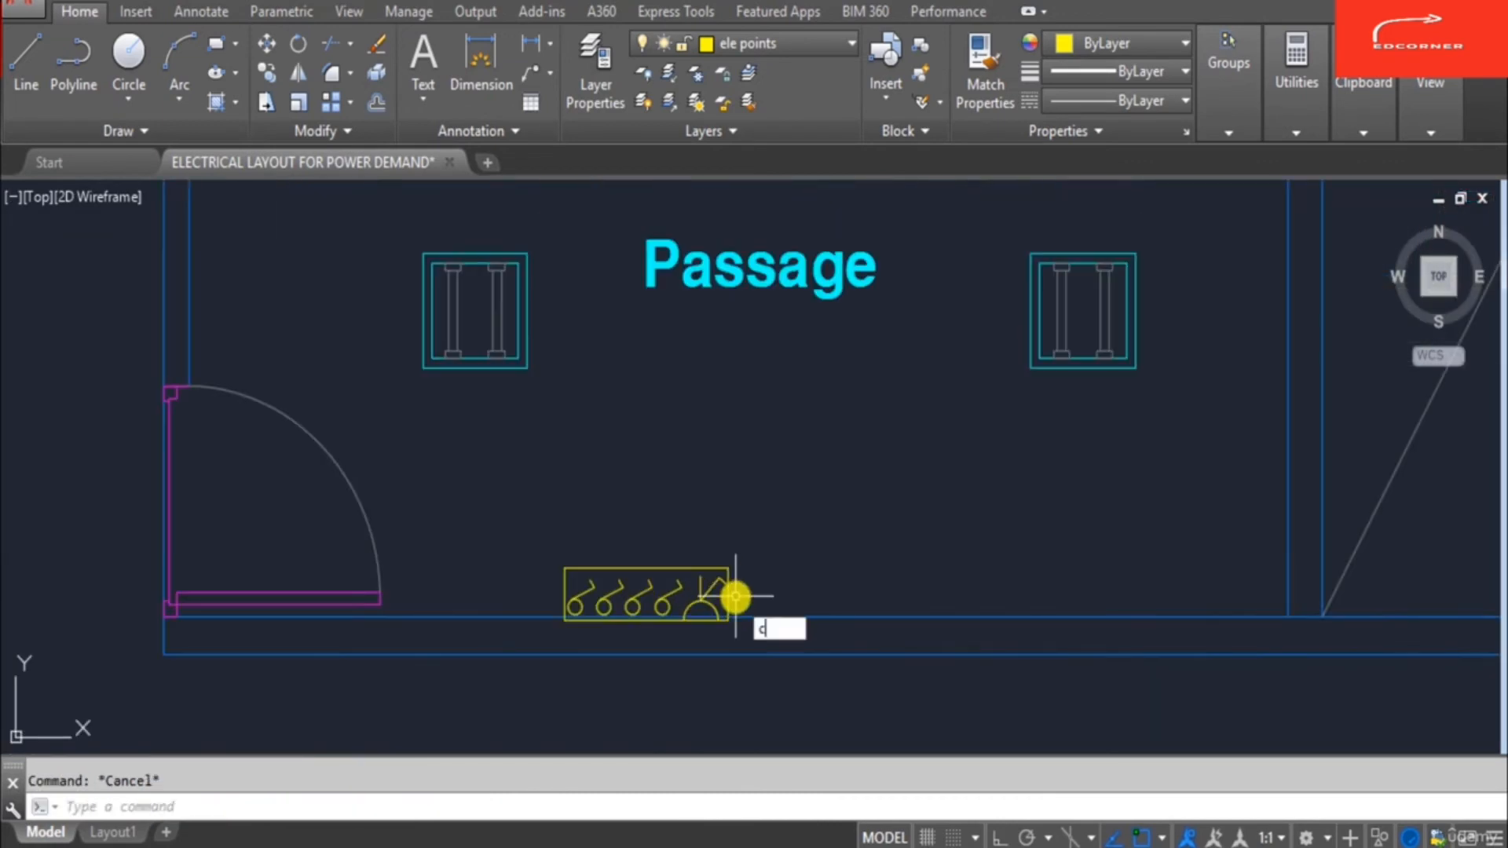
key(Return)
scroll(735, 597, down, 5)
scroll(657, 347, up, 7)
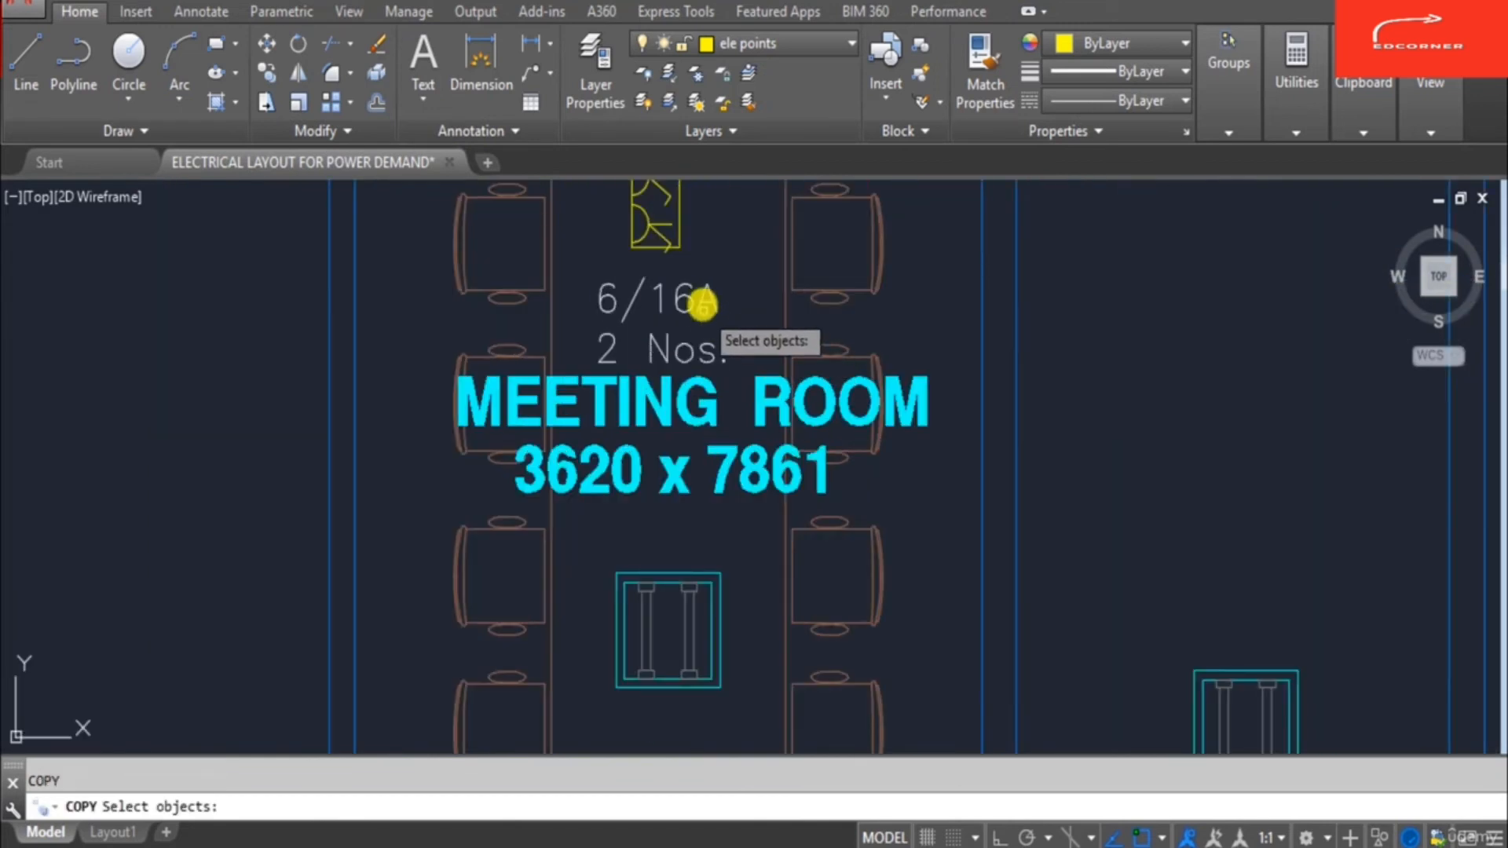
click(702, 299)
key(Return)
click(683, 351)
scroll(740, 641, down, 5)
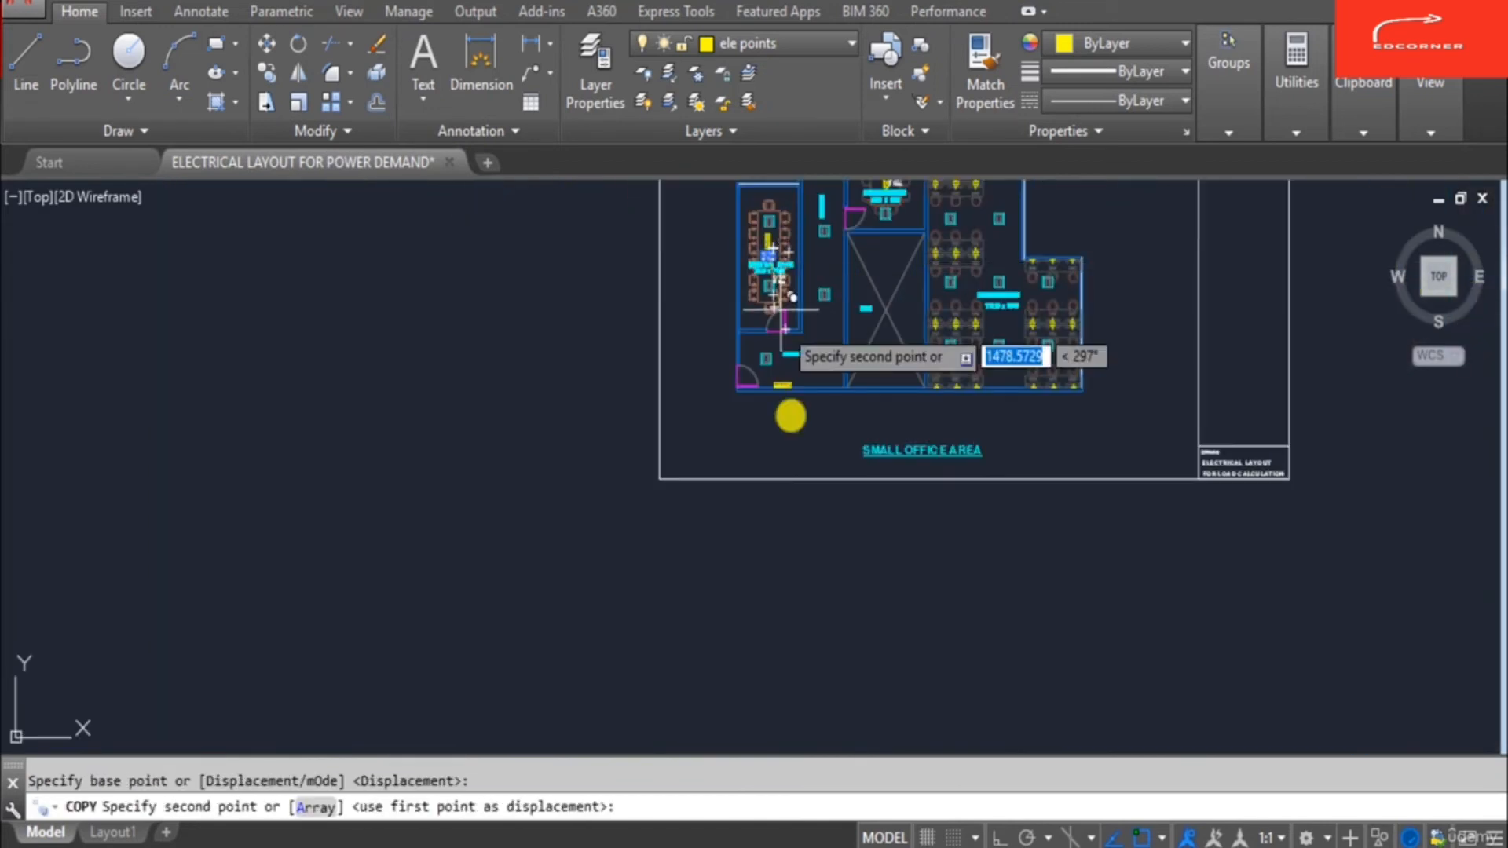
scroll(817, 337, up, 5)
scroll(817, 338, up, 4)
key(Escape)
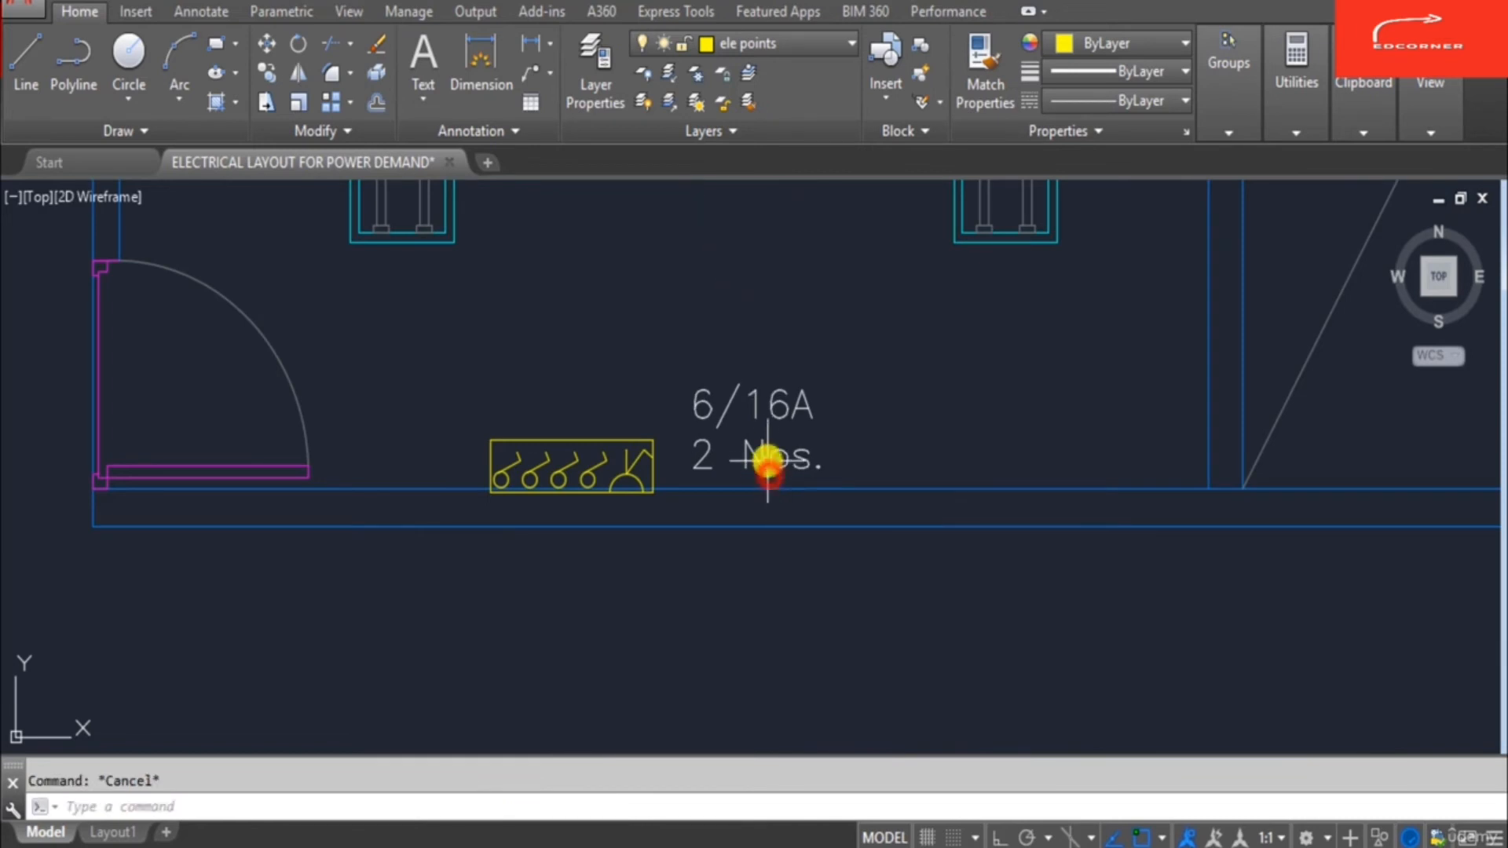
Step: Edit the quantity line of the 6/16A label beside the passage switchboard to read "1 No."
text(ed)
key(Return)
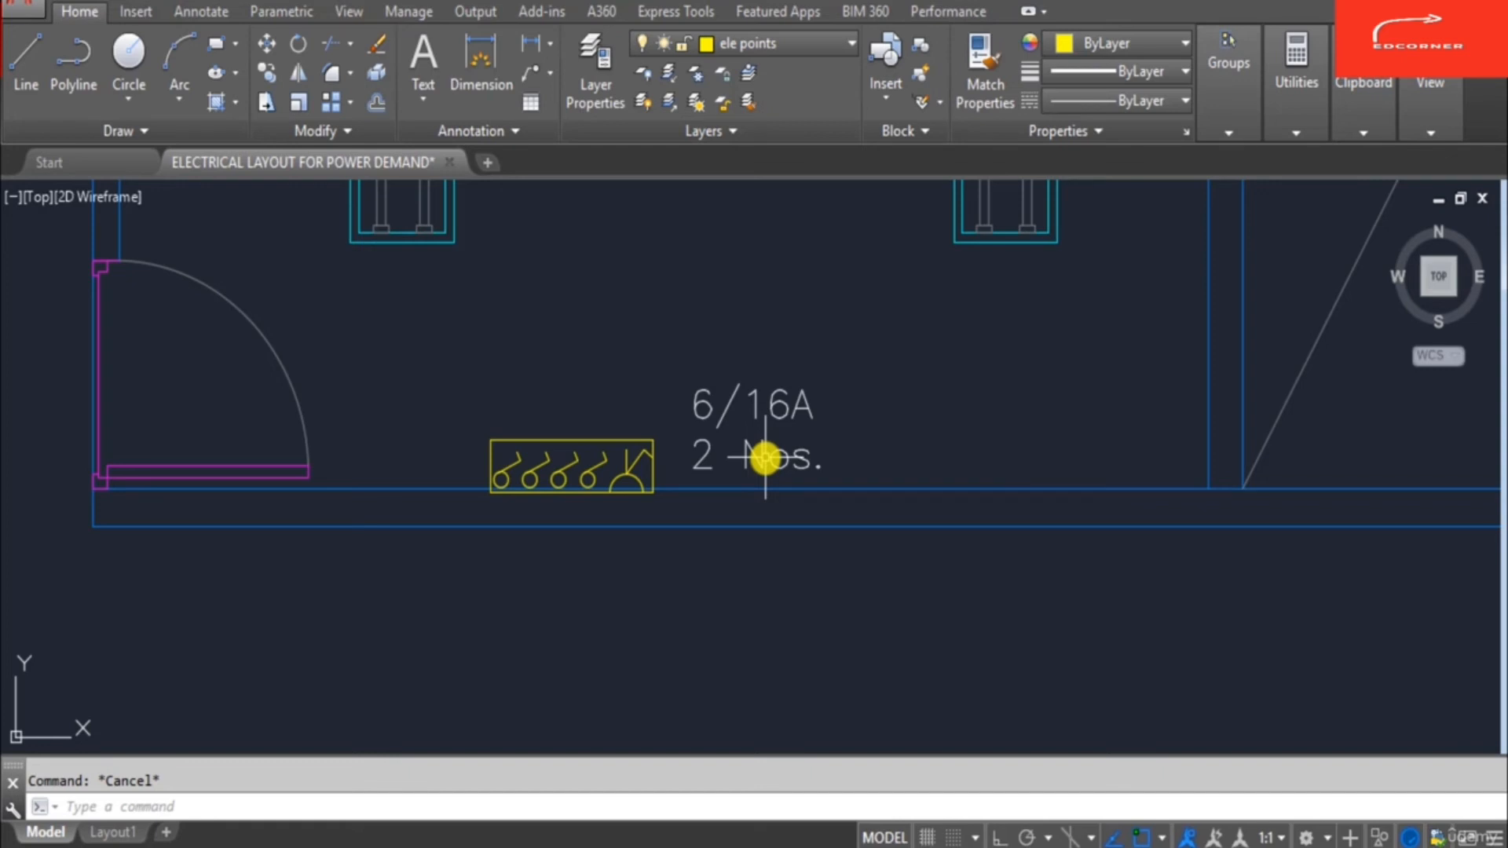
scroll(761, 511, down, 2)
scroll(729, 477, up, 2)
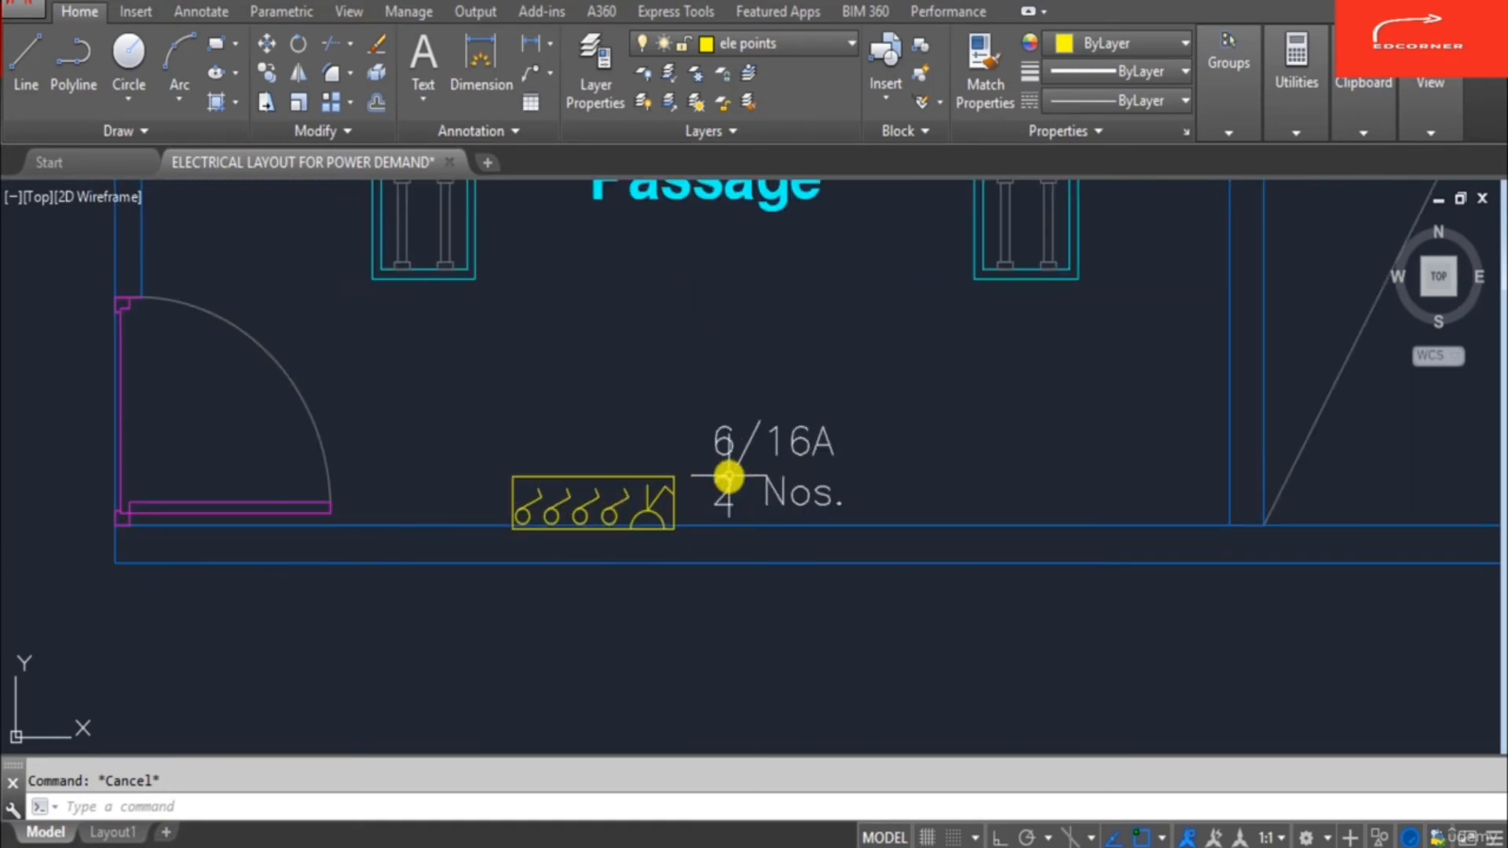
text(ed)
key(Return)
click(729, 497)
click(735, 497)
click(716, 505)
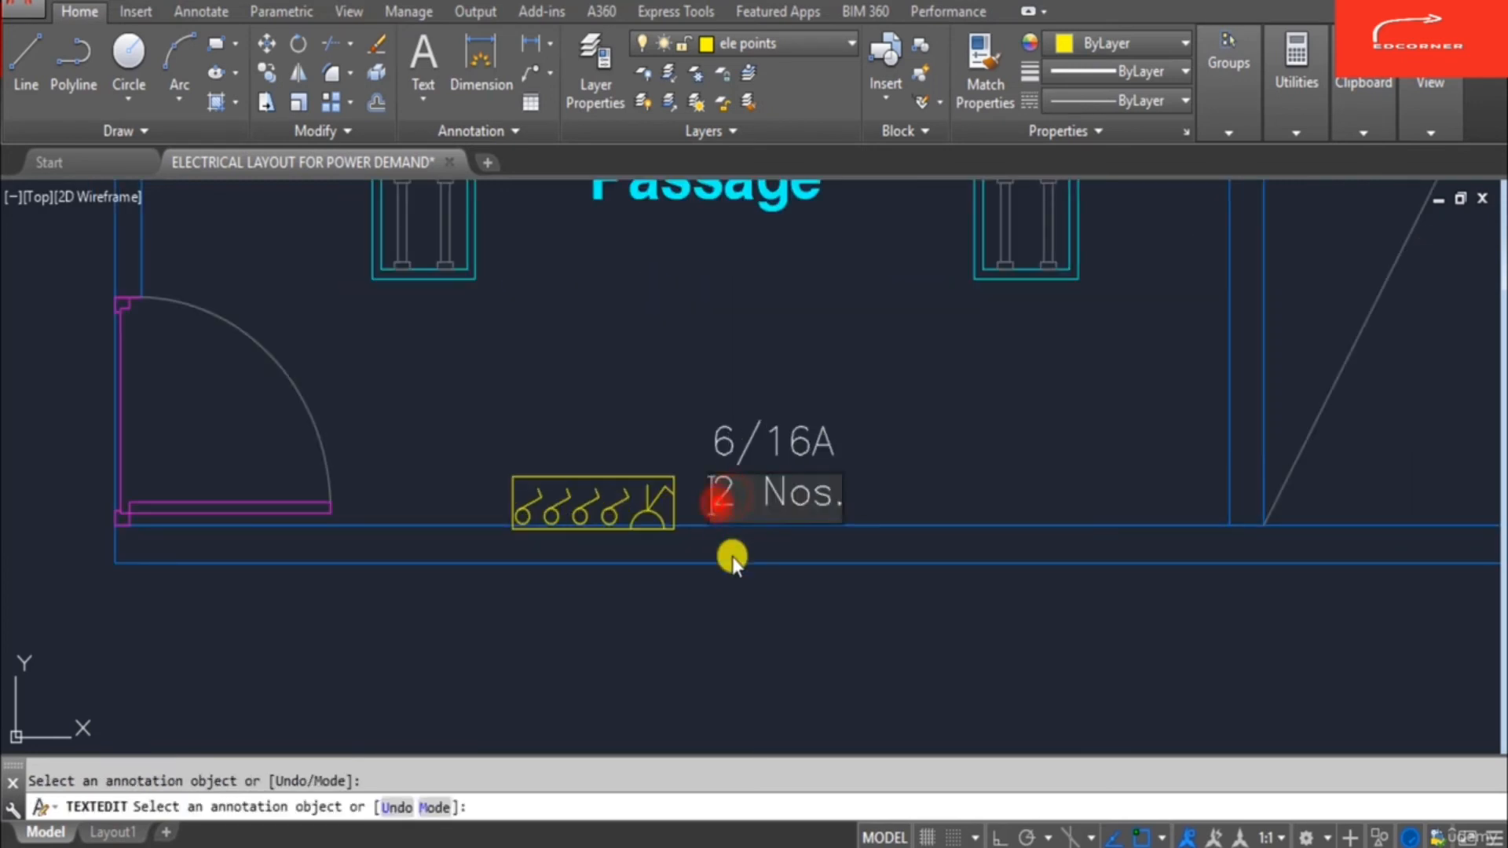
key(Delete)
text(1)
key(End)
key(Left)
key(BackSpace)
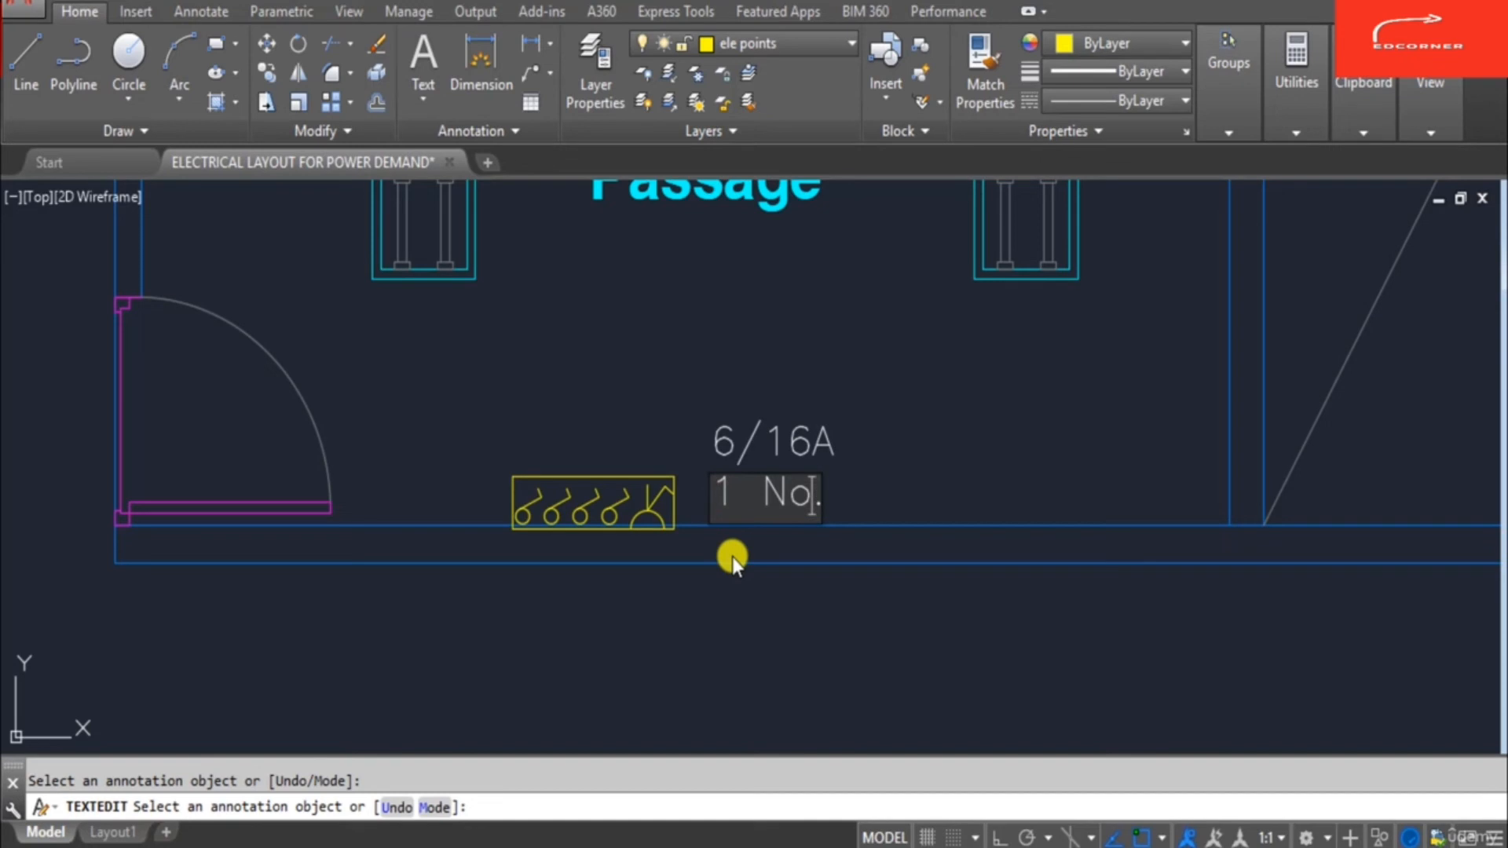
key(Return)
scroll(869, 556, down, 5)
key(Escape)
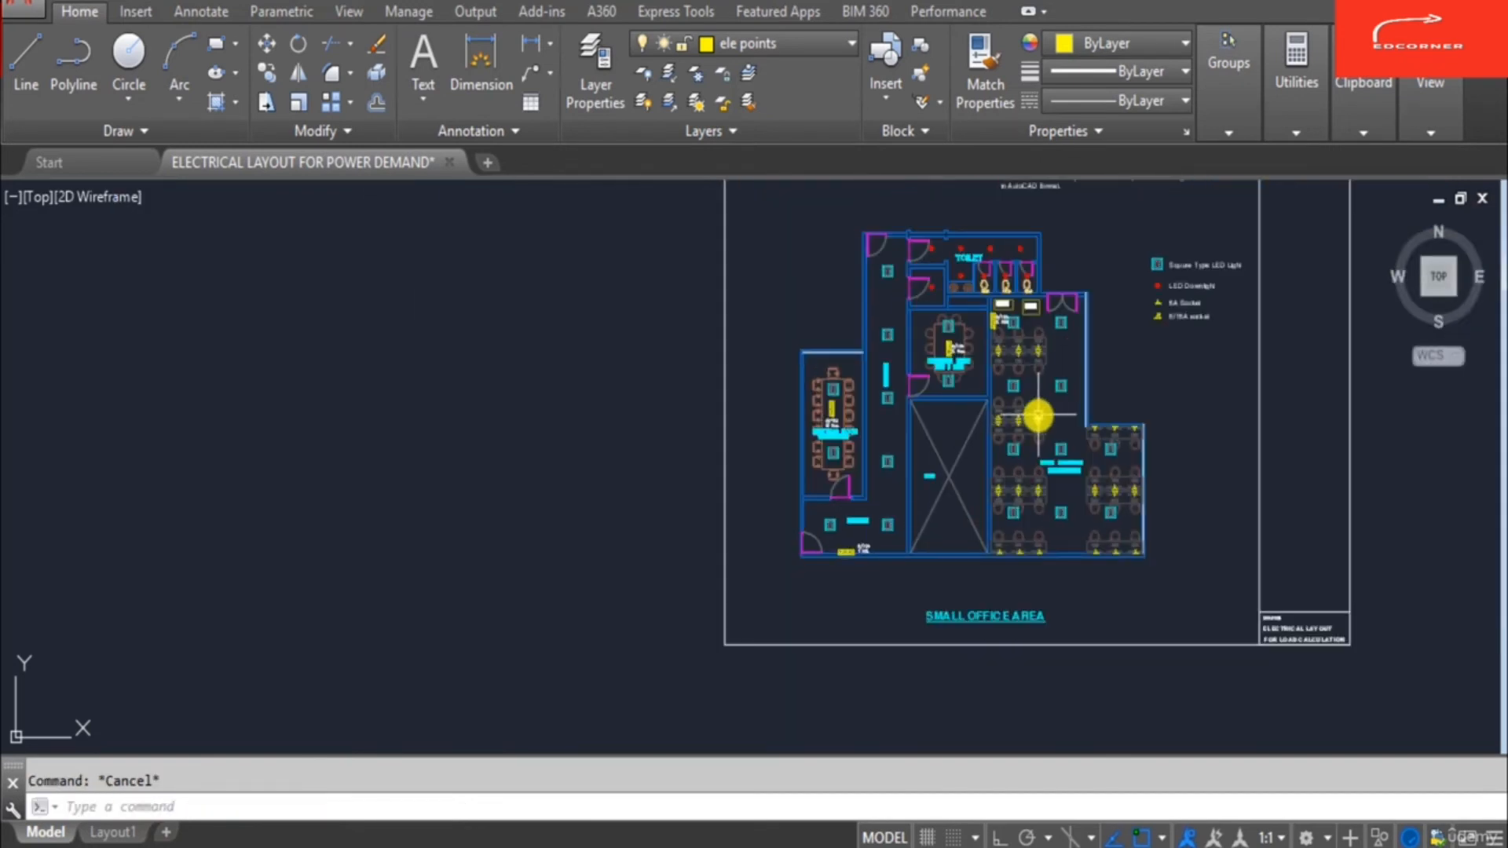
Step: Switch to the Excel load calculation sheet and select the Qty cell of the T006 6/16 A Socket row
scroll(1051, 328, up, 2)
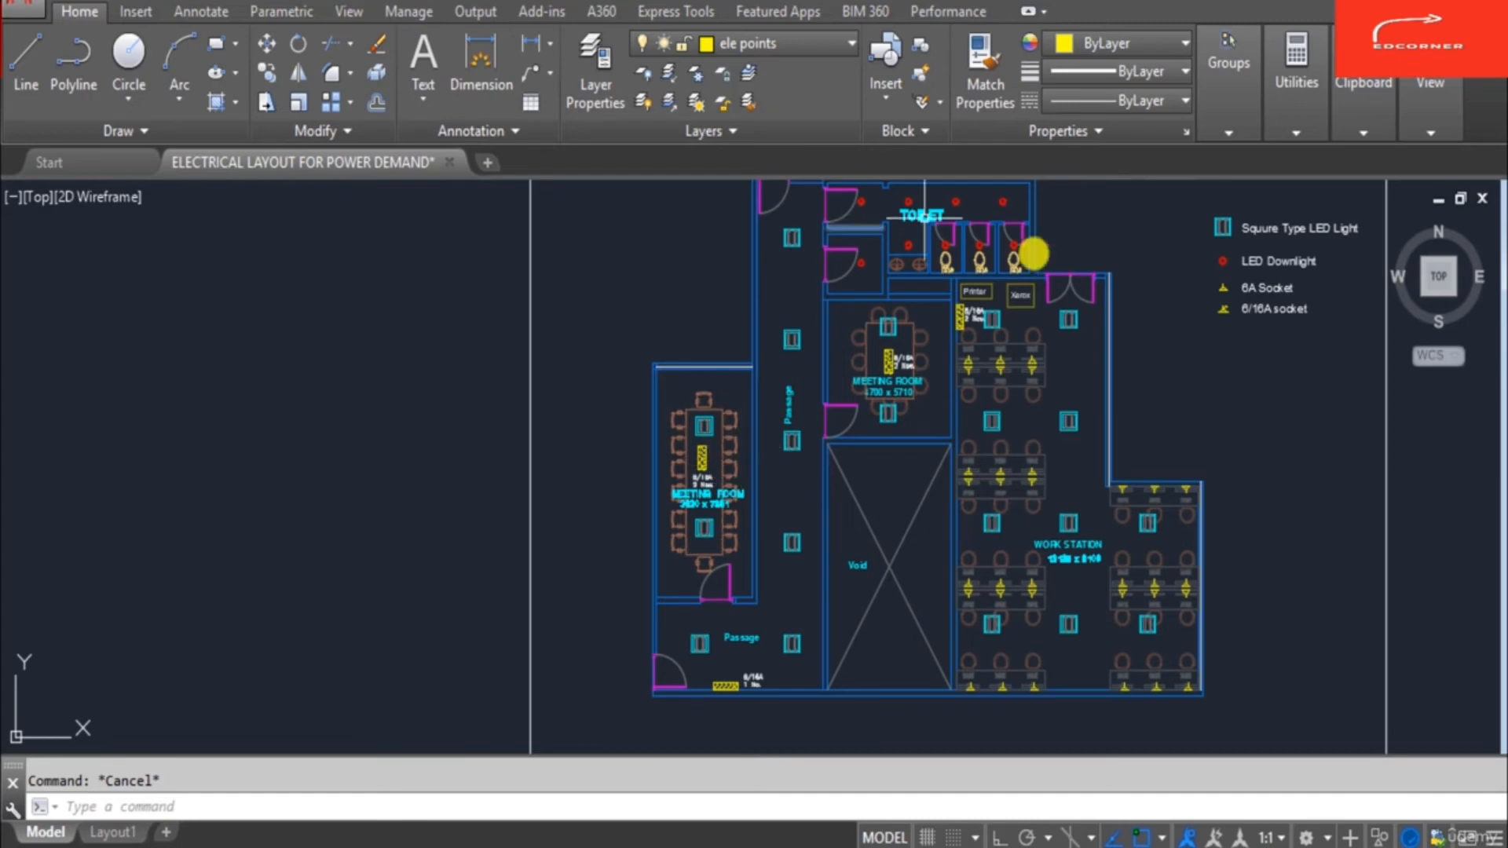
scroll(775, 602, down, 2)
key(alt+Tab)
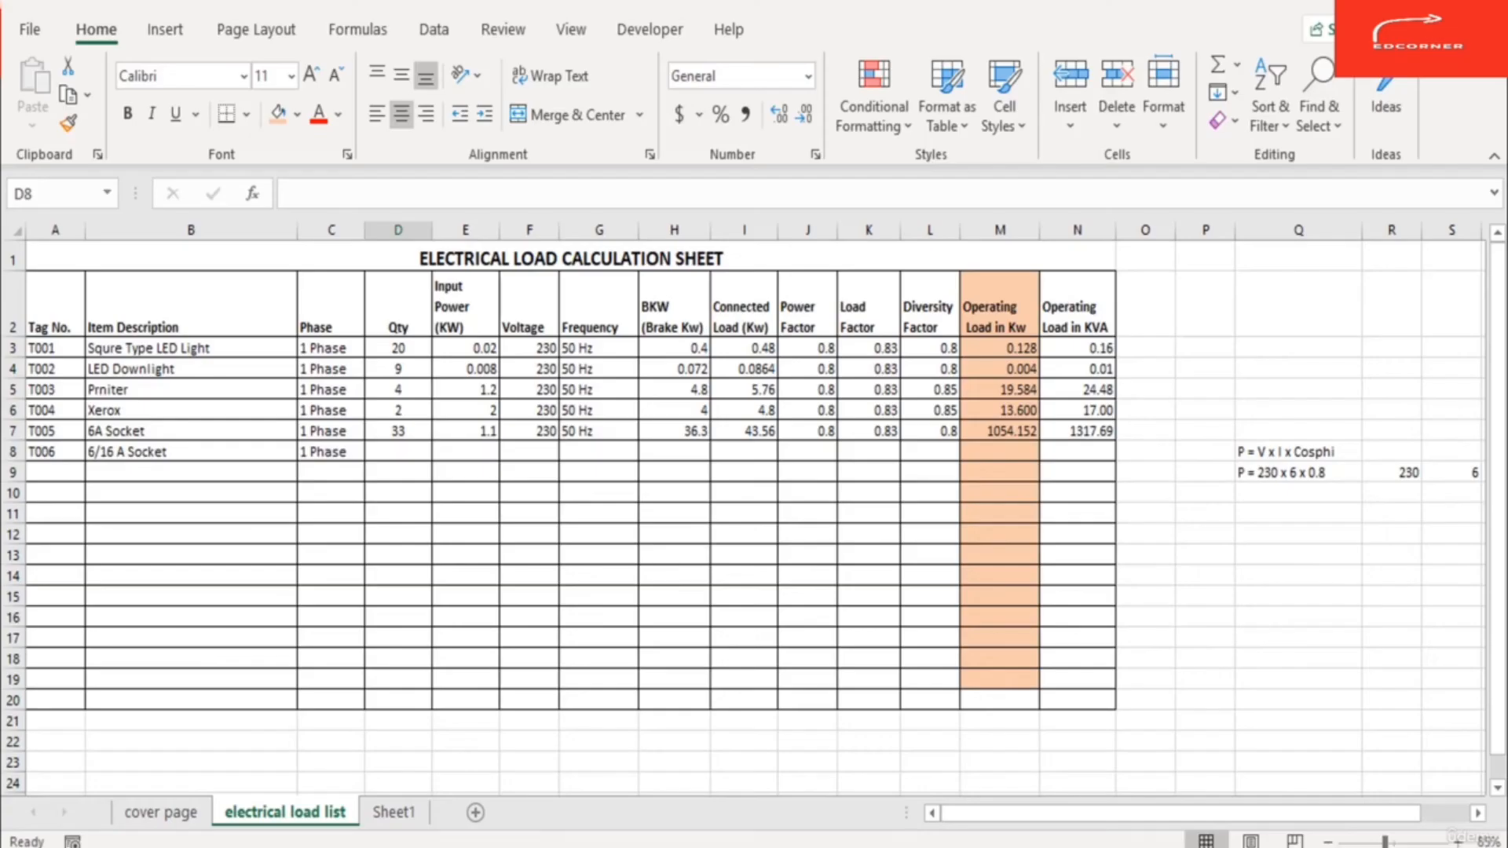
click(161, 469)
key(Up)
key(Right)
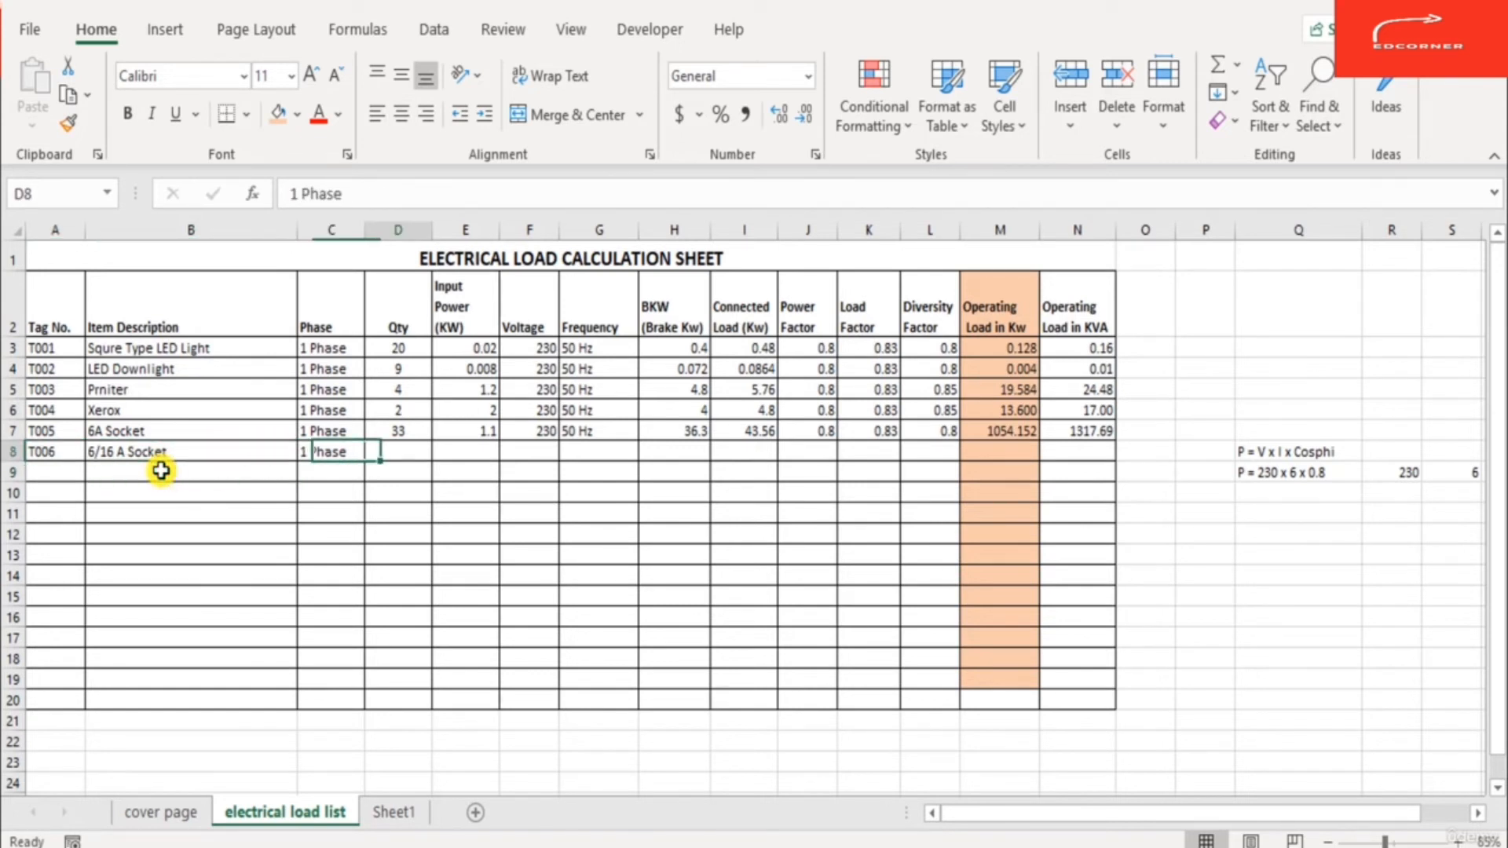
key(Right)
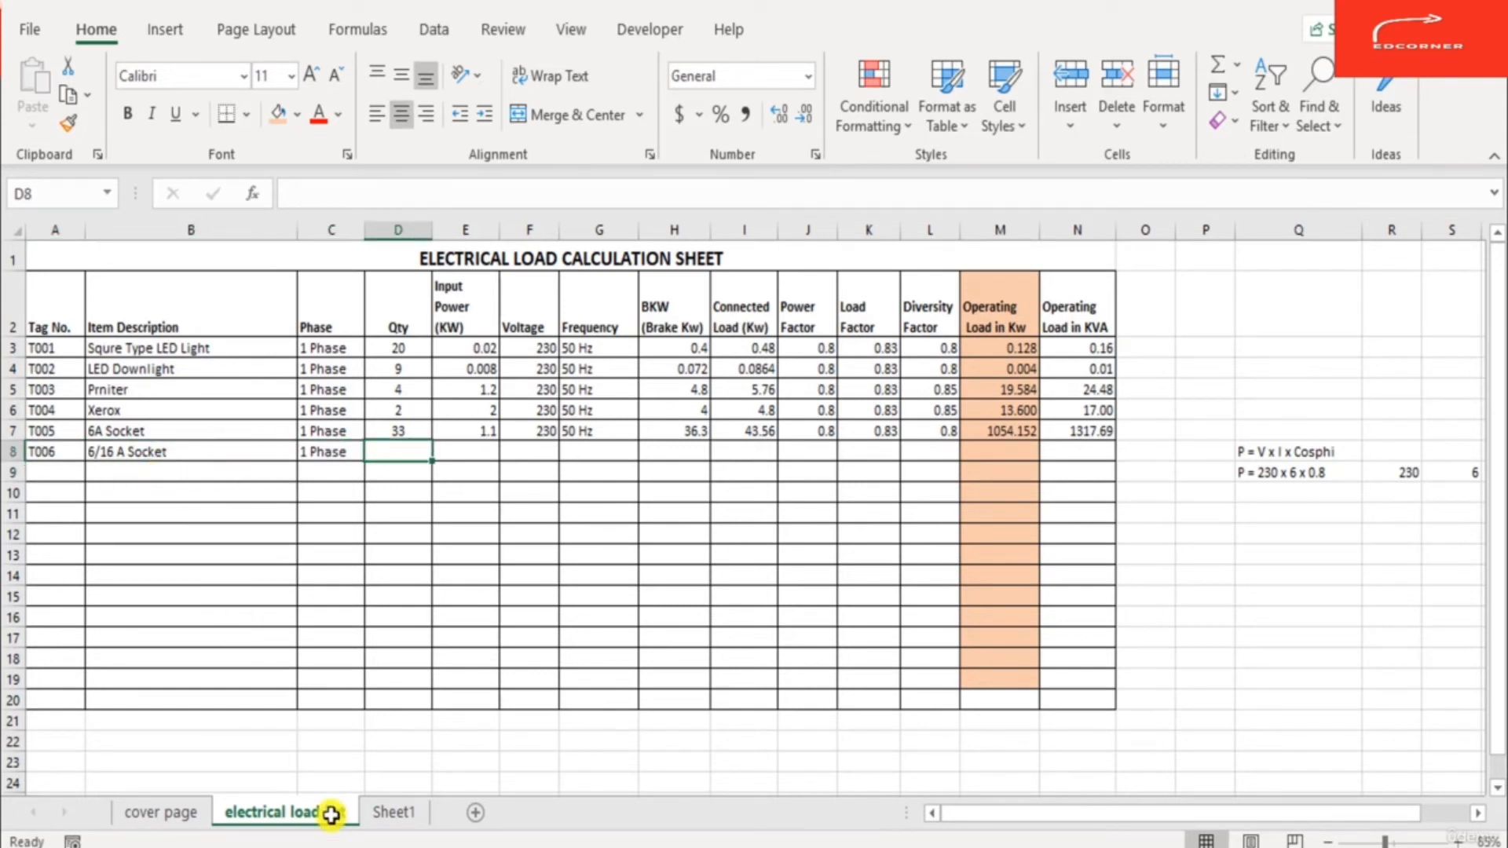
Step: Switch back to the AutoCAD layout and count the 6/16A sockets labelled by the printer, in both meeting rooms and in the passage
key(alt+Tab)
scroll(877, 430, up, 5)
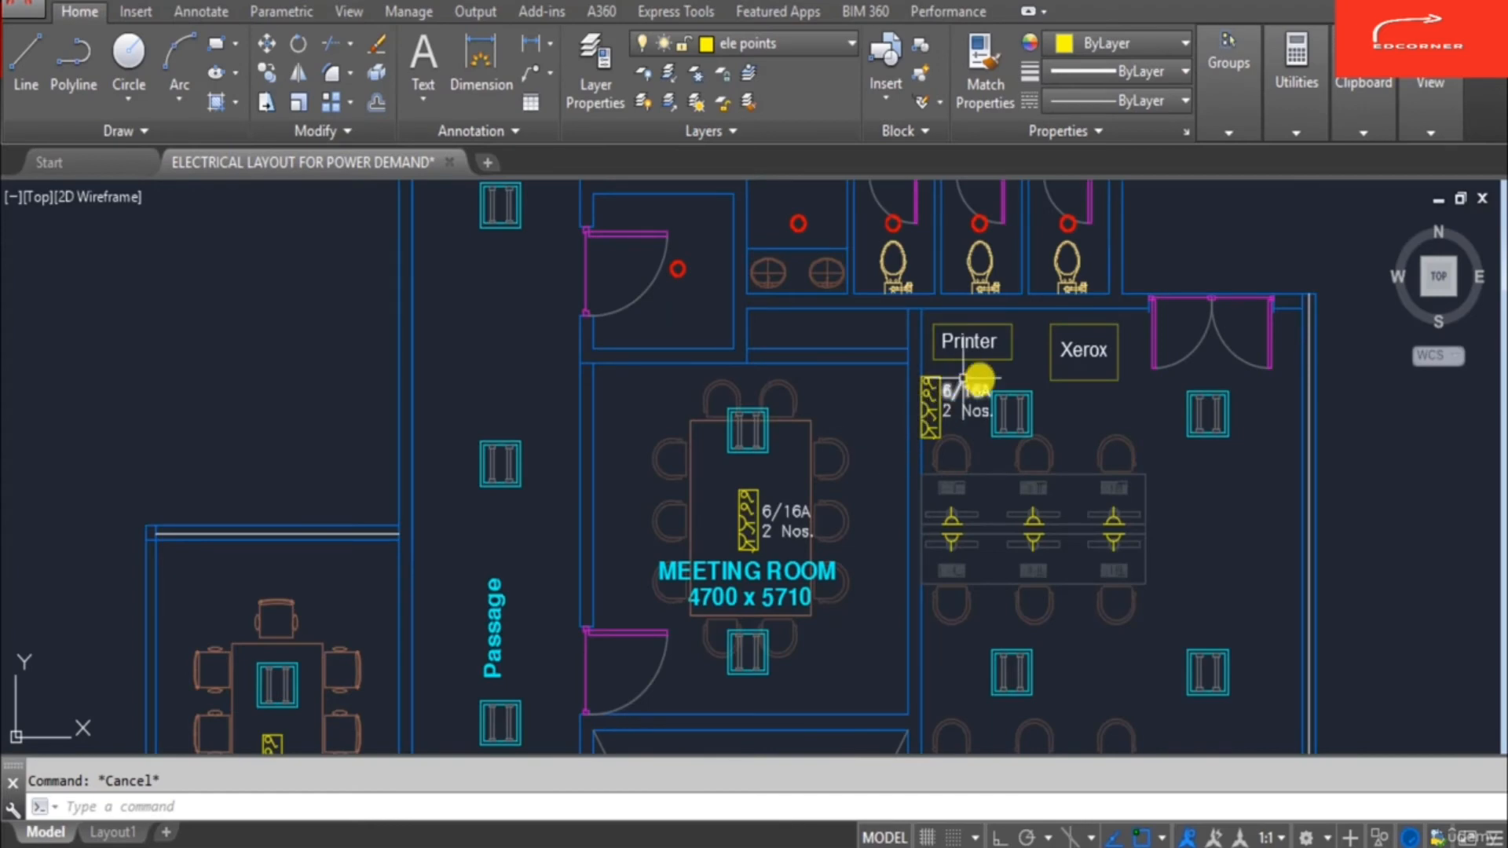
scroll(955, 395, down, 2)
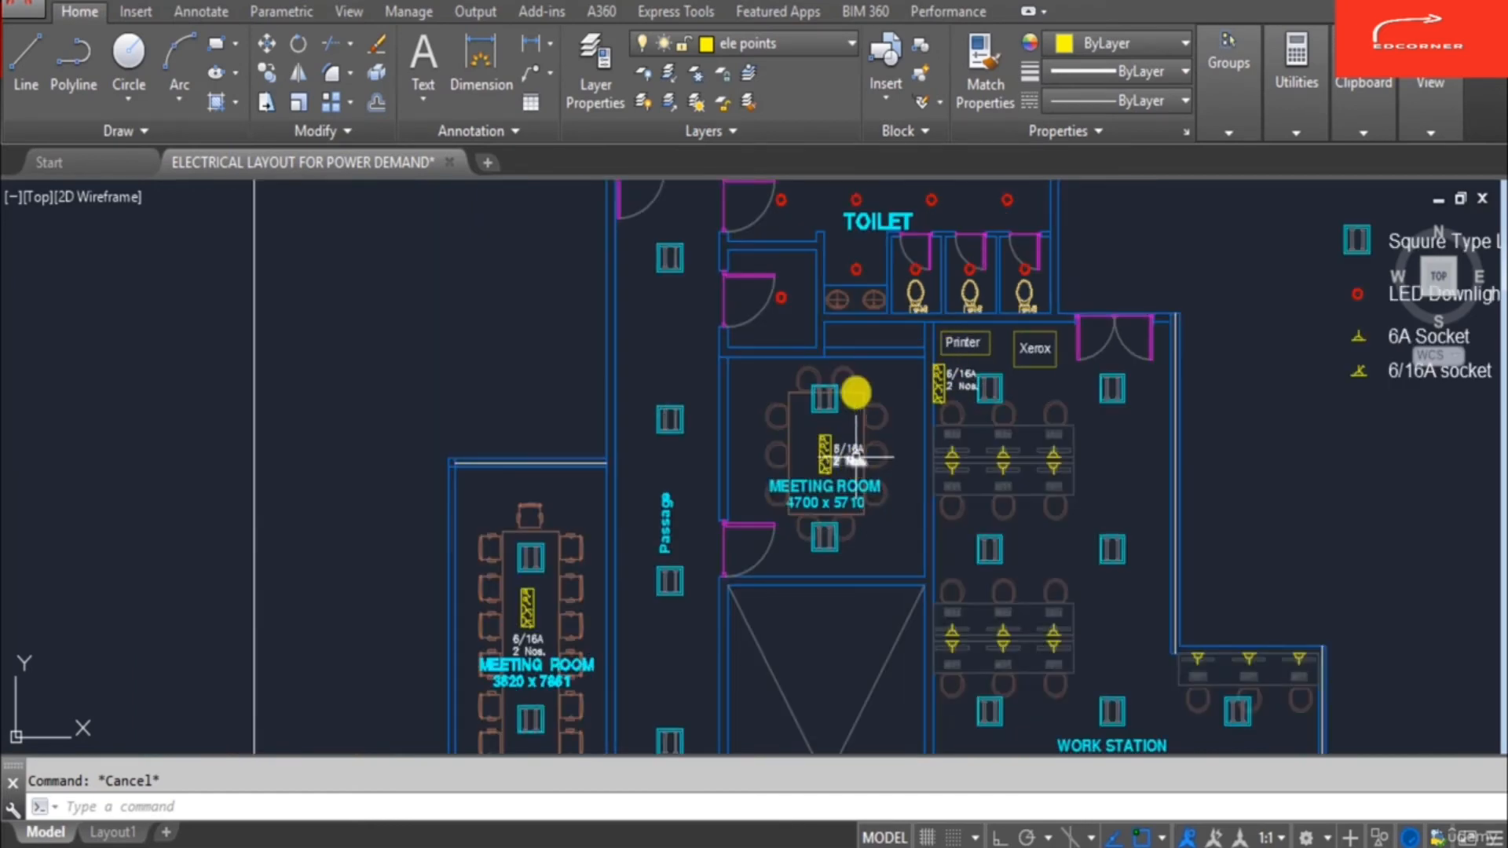
scroll(808, 313, down, 2)
scroll(620, 528, up, 4)
scroll(639, 488, down, 4)
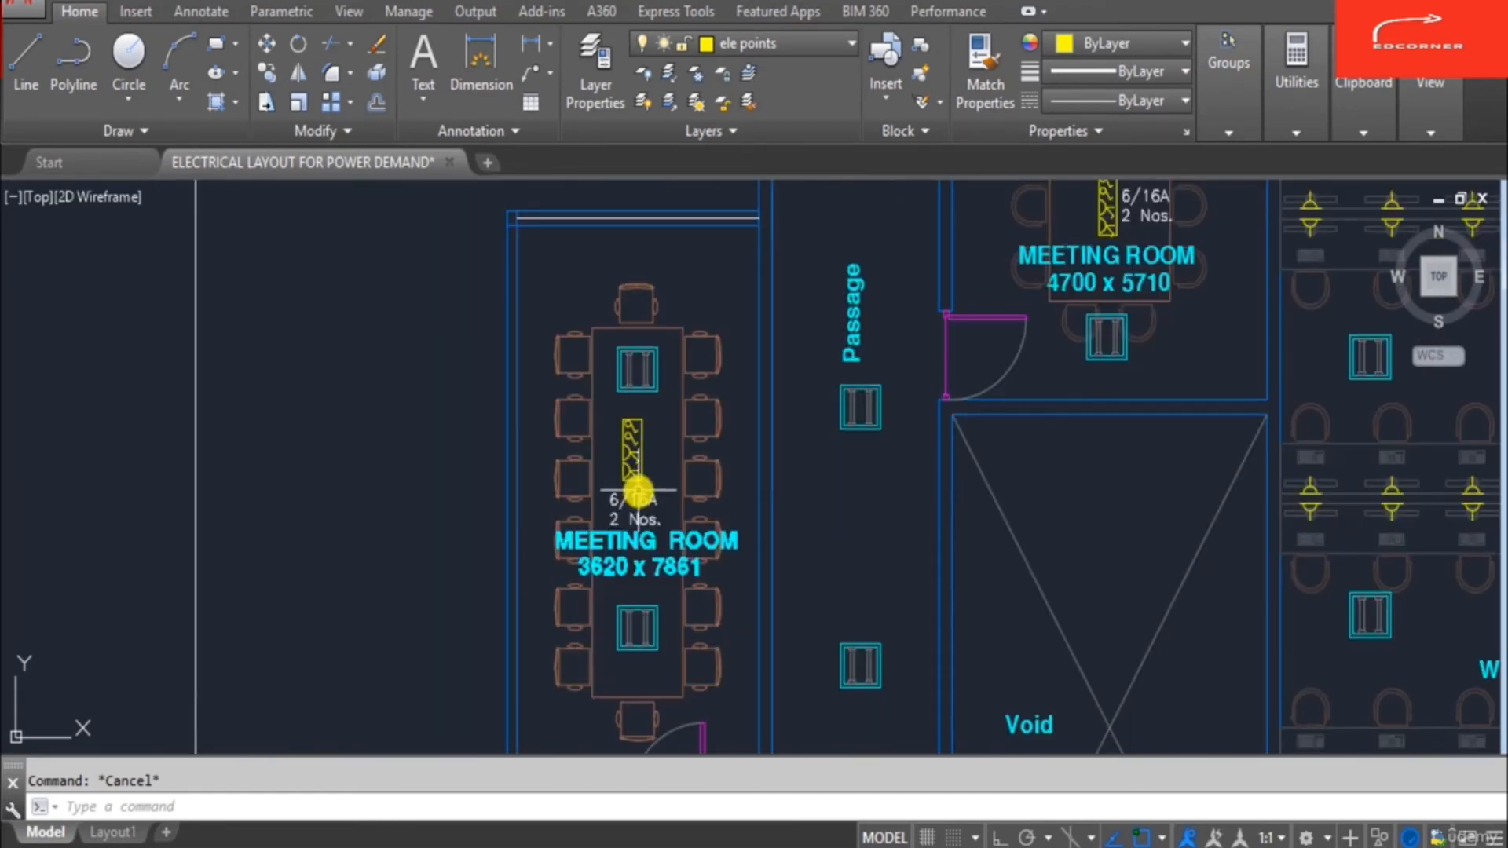
scroll(732, 717, up, 3)
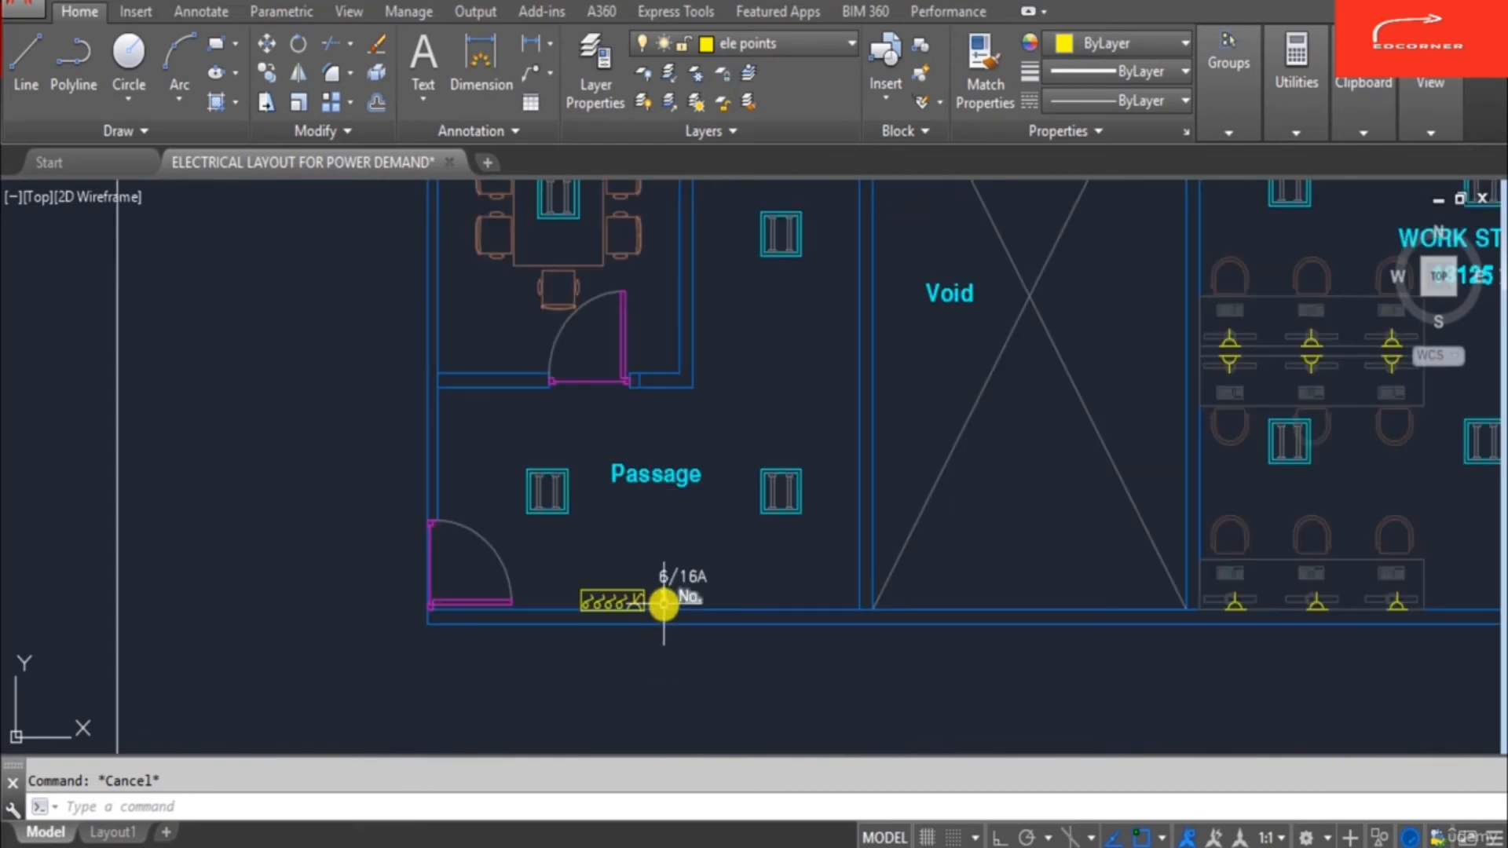
scroll(602, 667, down, 4)
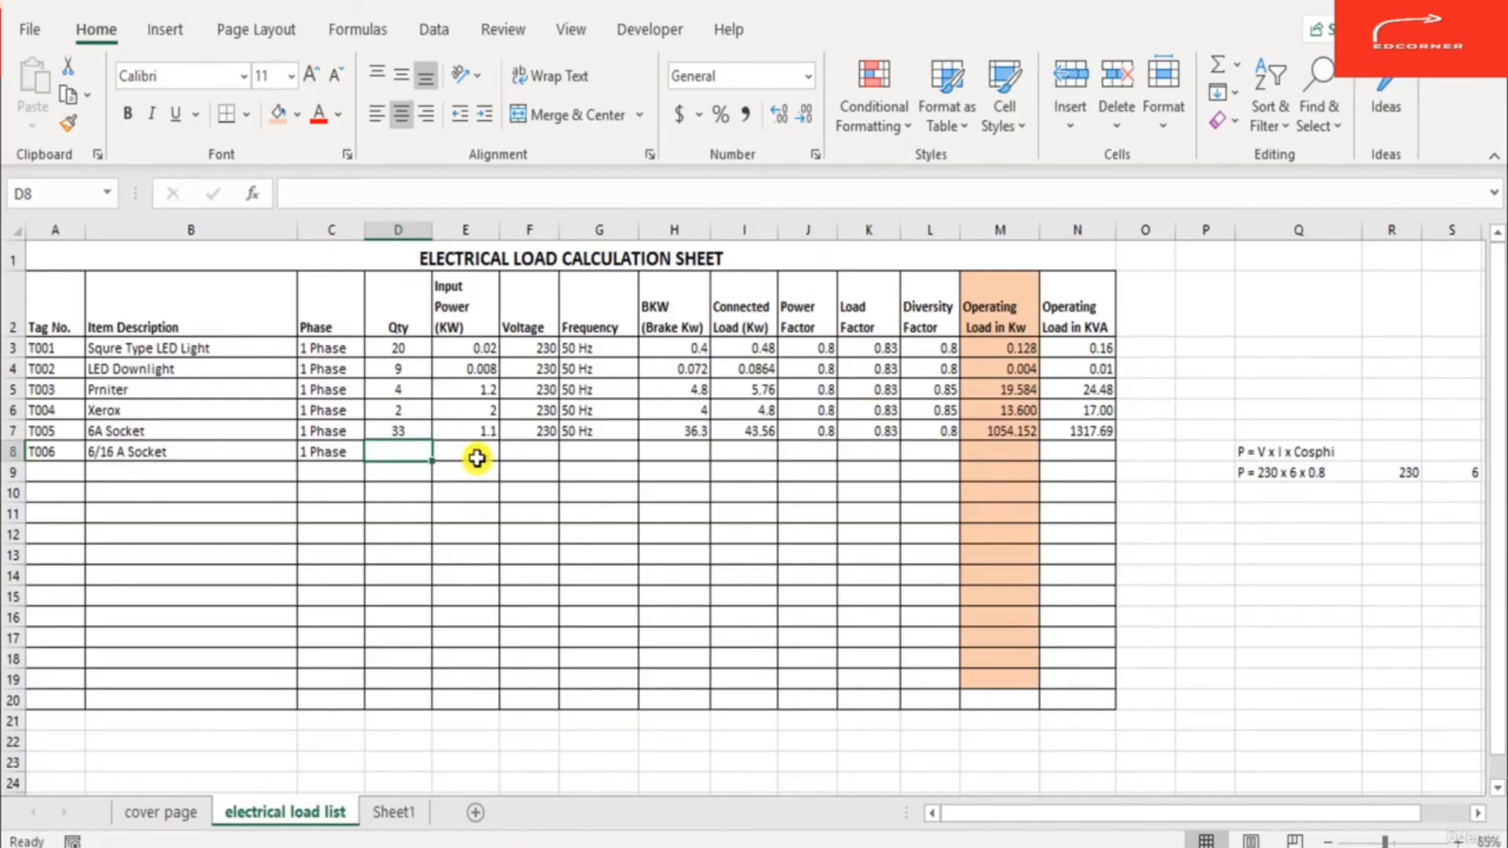
Step: In the Excel load sheet, set the quantity of the T006 6/16 A Socket row to 7
text(7)
key(Return)
click(409, 448)
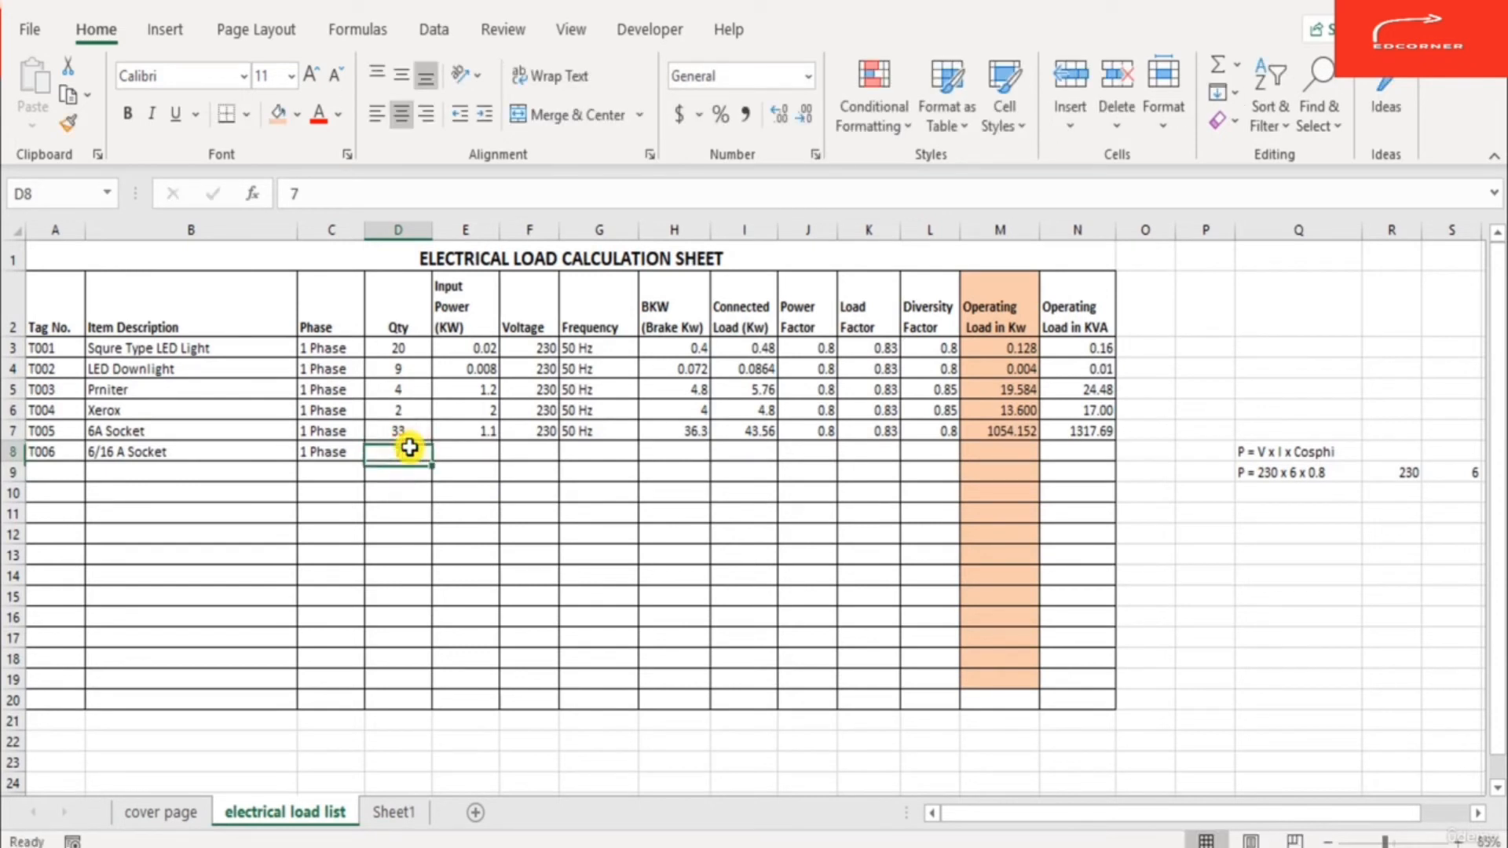
Step: Review the P = V x I x Cosphi socket power calculation beside the load table, then return to the T006 row
key(Right)
key(Right)
key(Right)
key(Right)
key(Right)
key(Right)
key(Right)
key(Right)
key(Right)
key(Right)
key(Right)
key(Right)
key(Right)
key(Right)
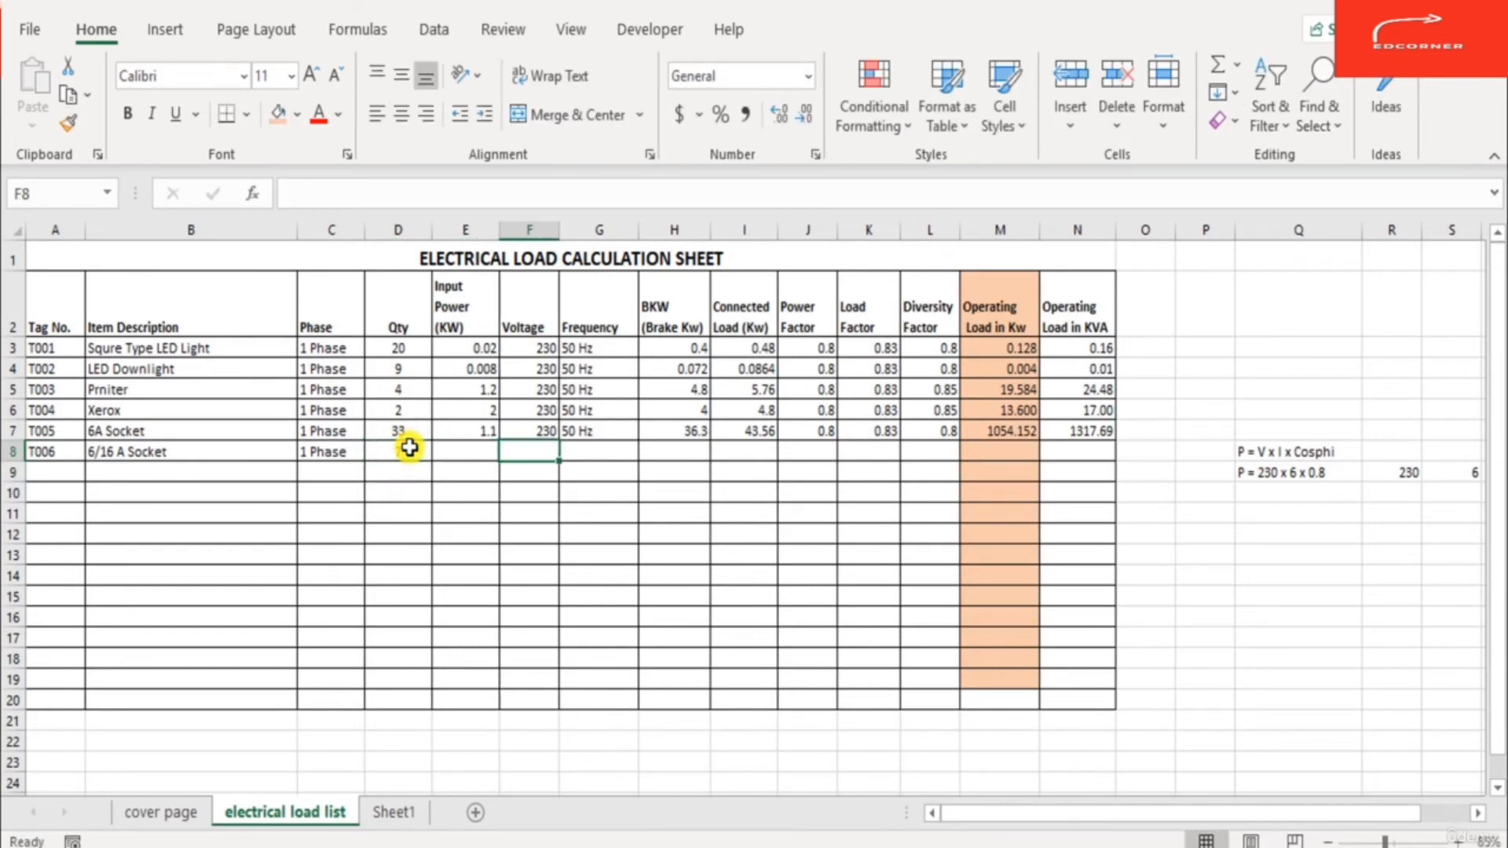
scroll(409, 447, right, 1)
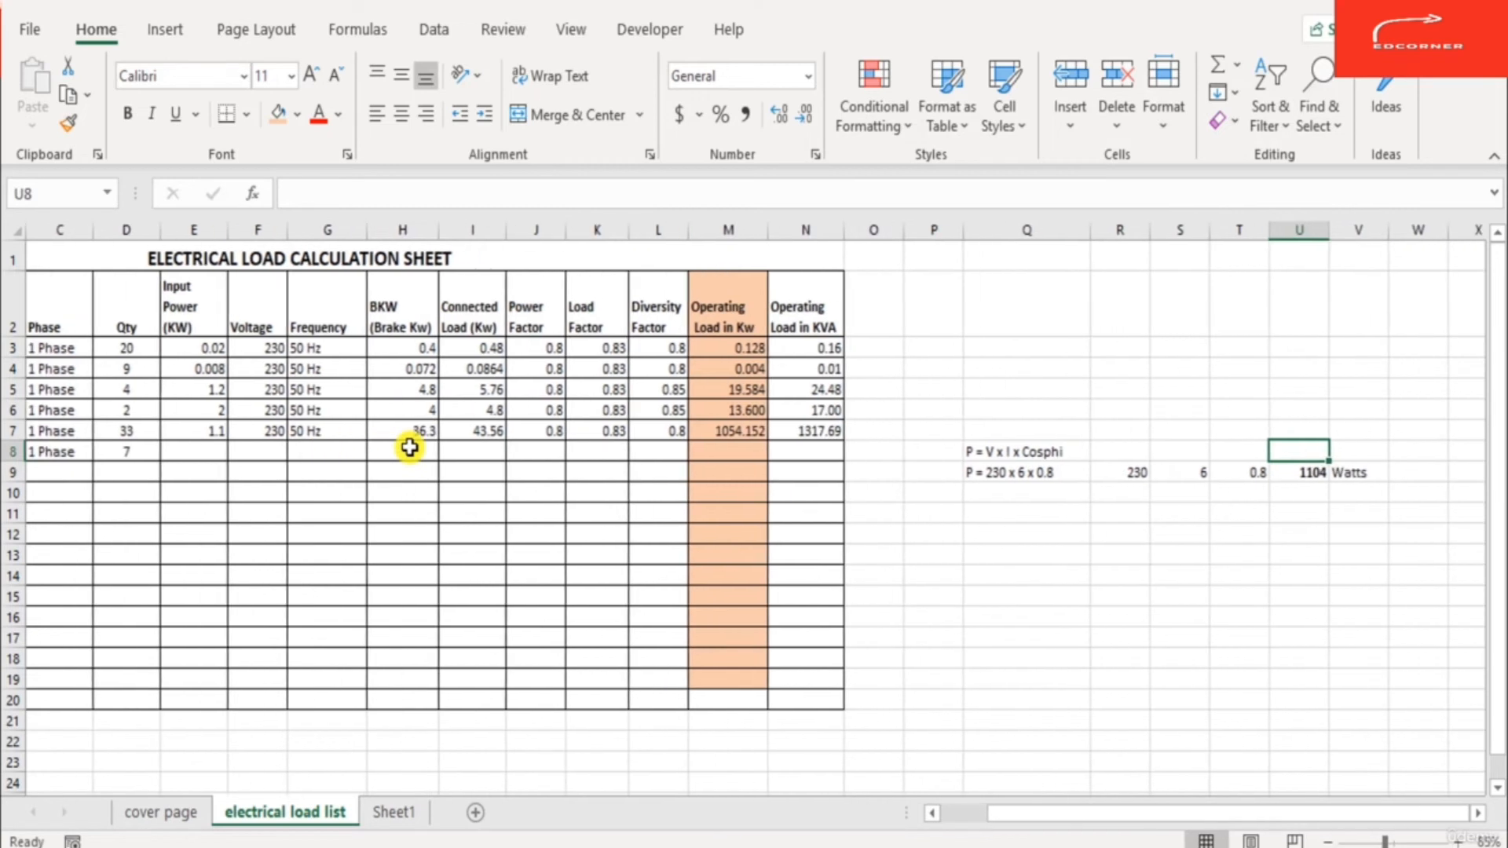
key(Left)
key(Left)
key(Left)
key(Left)
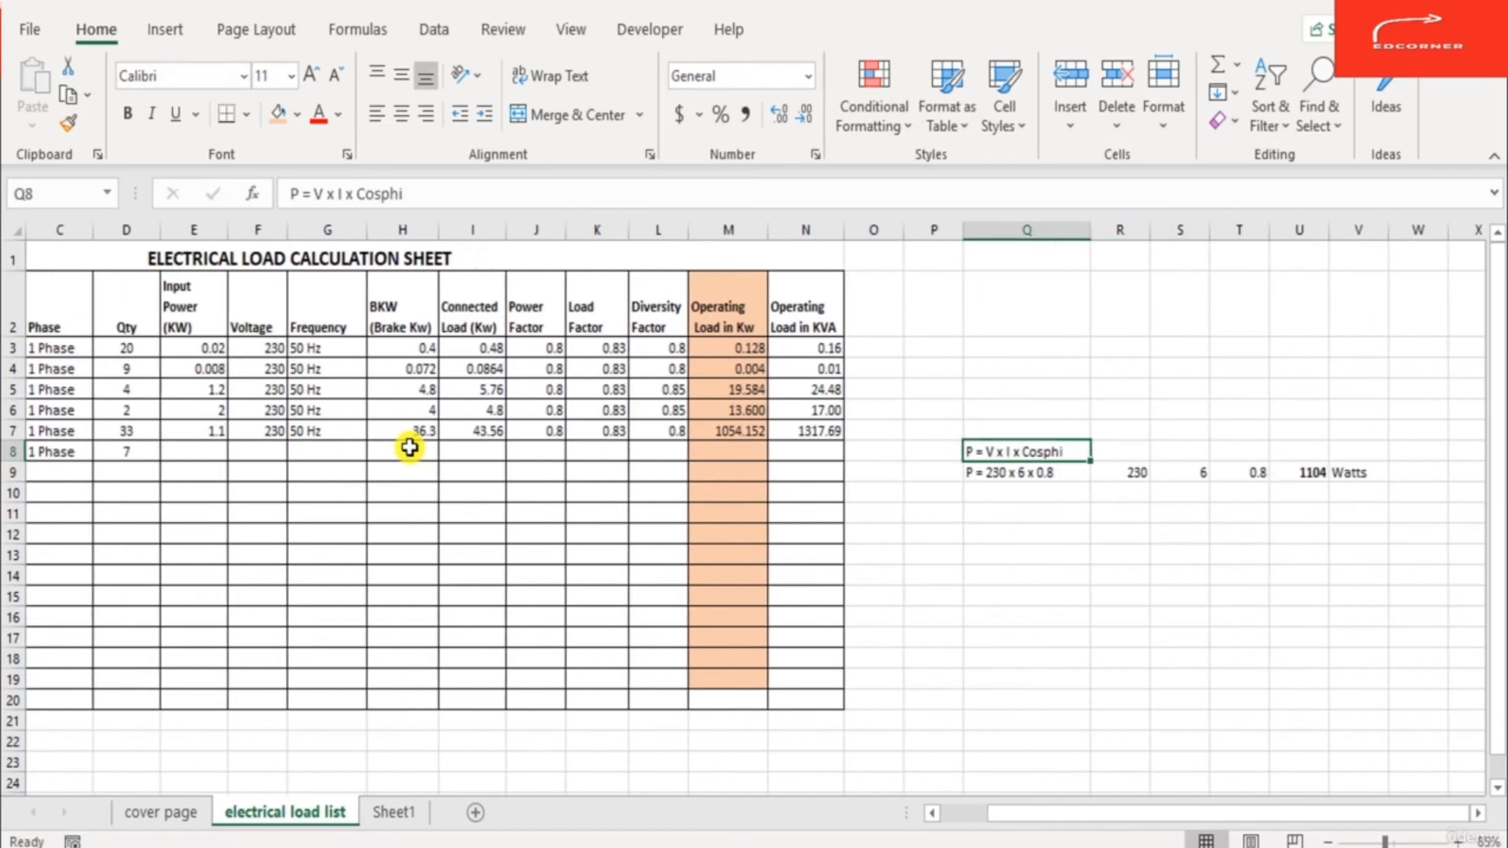
key(Left)
key(Left)
key(Left)
key(Left)
key(Left)
key(Left)
key(Left)
key(Left)
key(Left)
key(Left)
key(Left)
key(Left)
key(Left)
key(Left)
scroll(409, 447, left, 2)
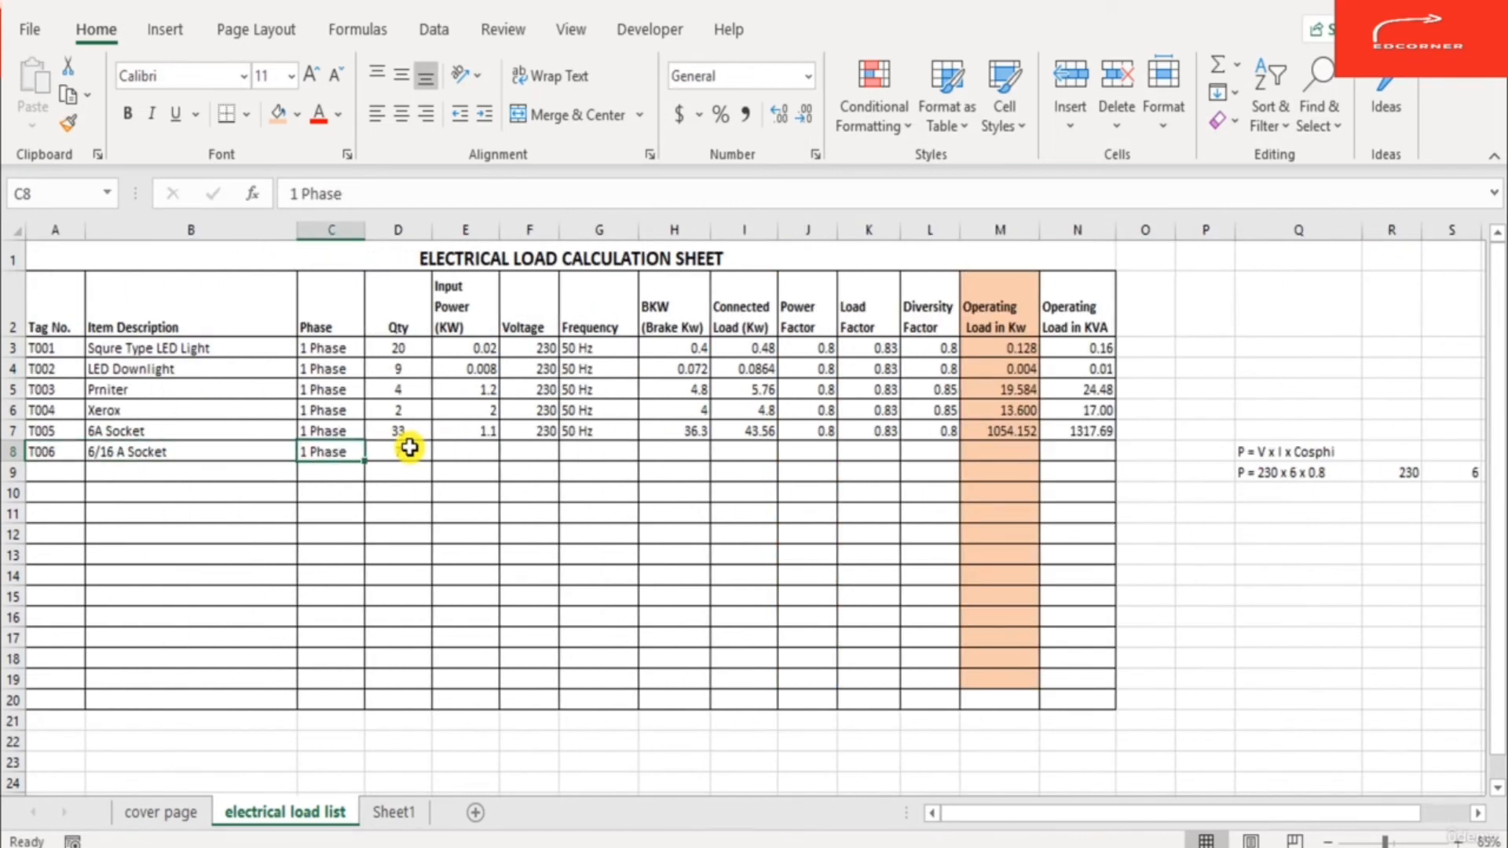
Step: Change the power formula text in cell Q9 to "P = 230 x 16 x 0.8"
key(Right)
key(Right)
key(Right)
key(Right)
key(Right)
key(Right)
key(Right)
key(Right)
key(Right)
key(Right)
key(Right)
key(Right)
key(Right)
key(Right)
key(Right)
key(Right)
key(Right)
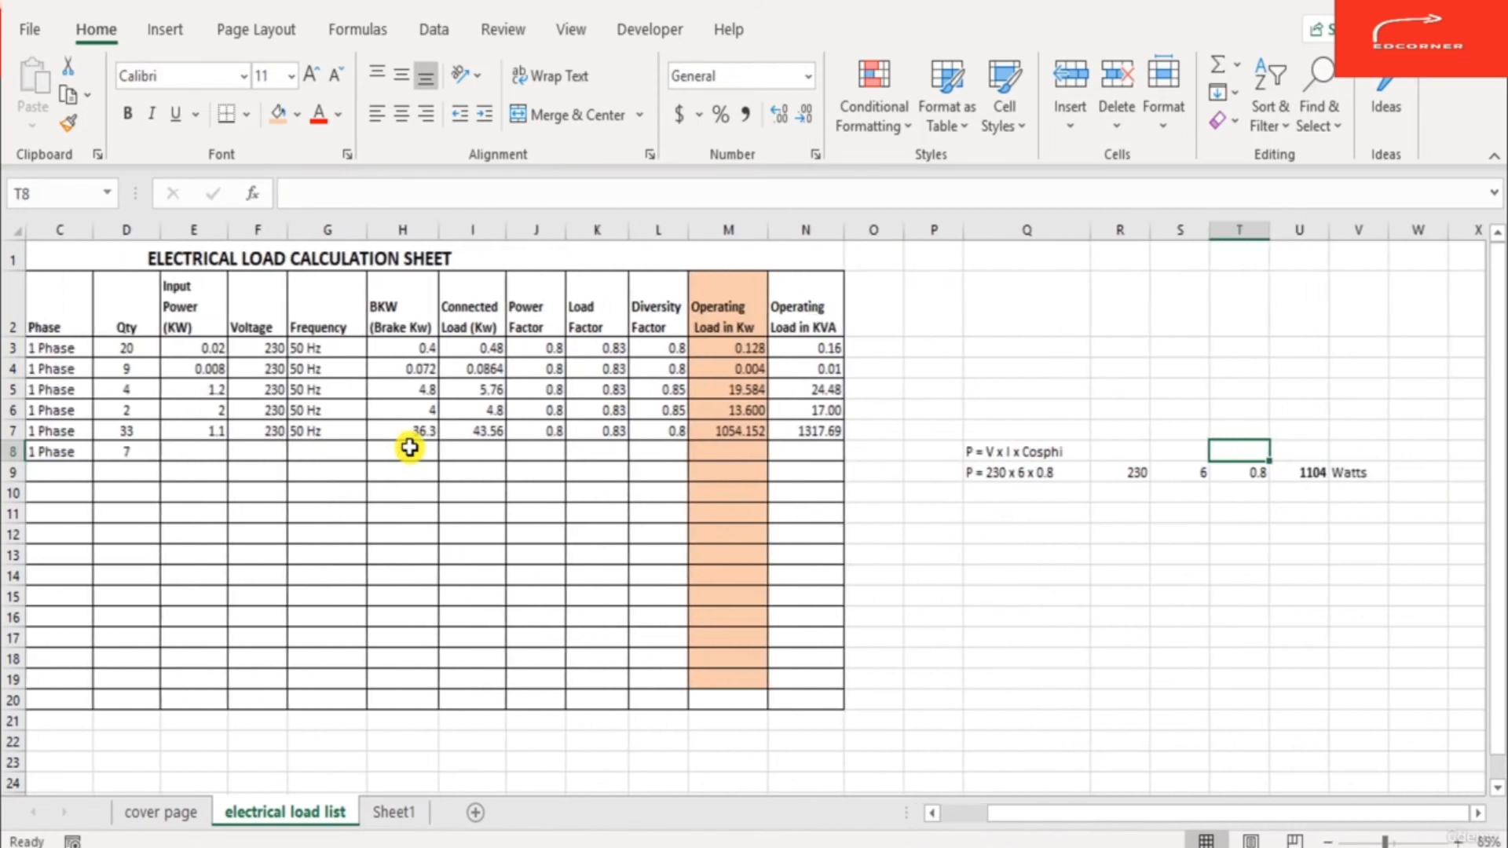
key(Left)
key(Left)
key(Left)
key(Down)
key(F2)
key(Left)
key(Left)
key(Left)
key(Left)
key(Left)
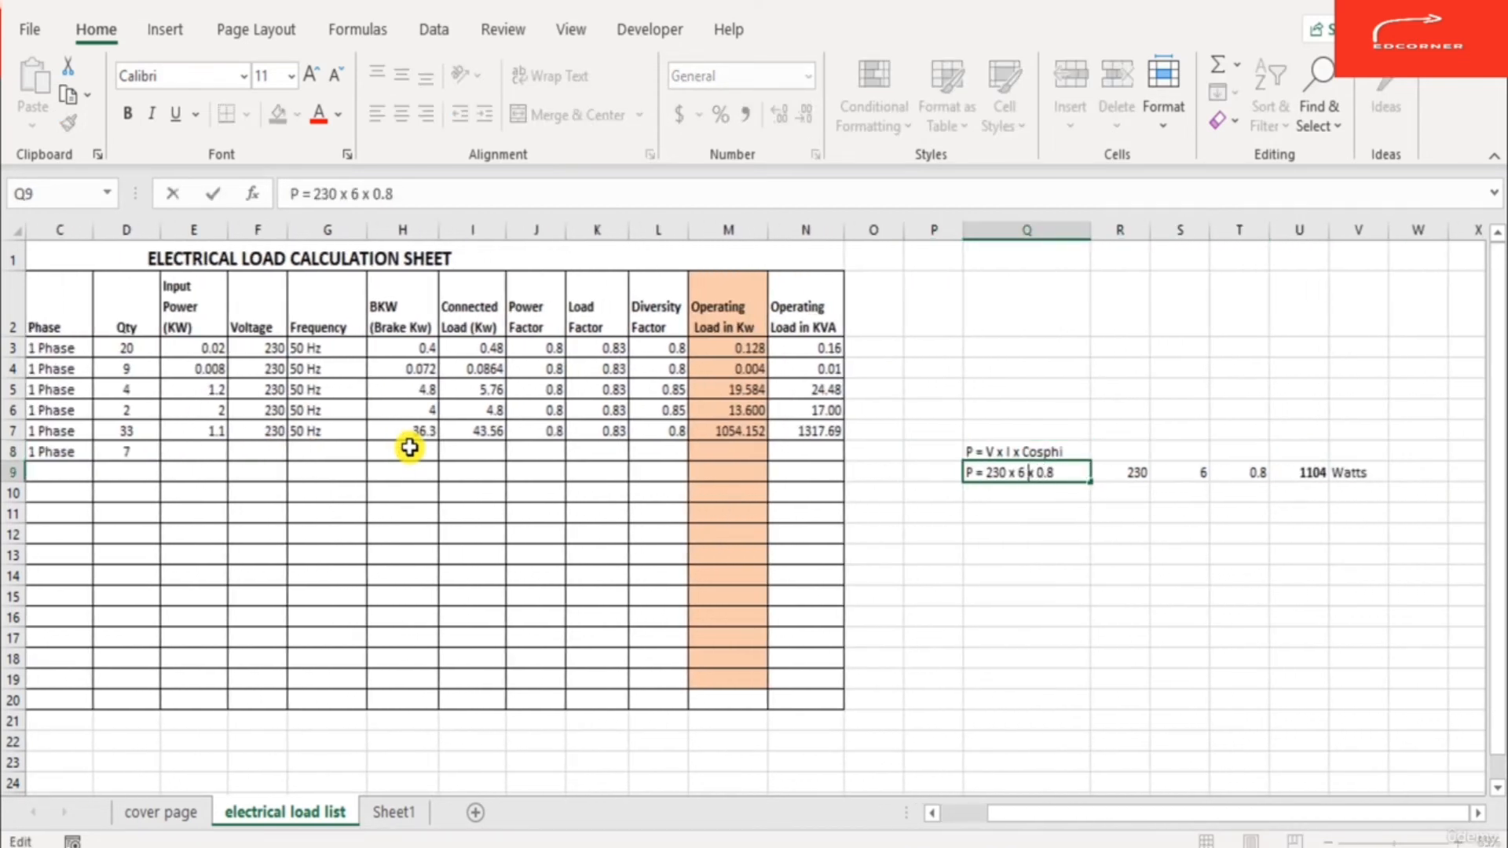
key(Left)
key(Left)
text(1)
key(Return)
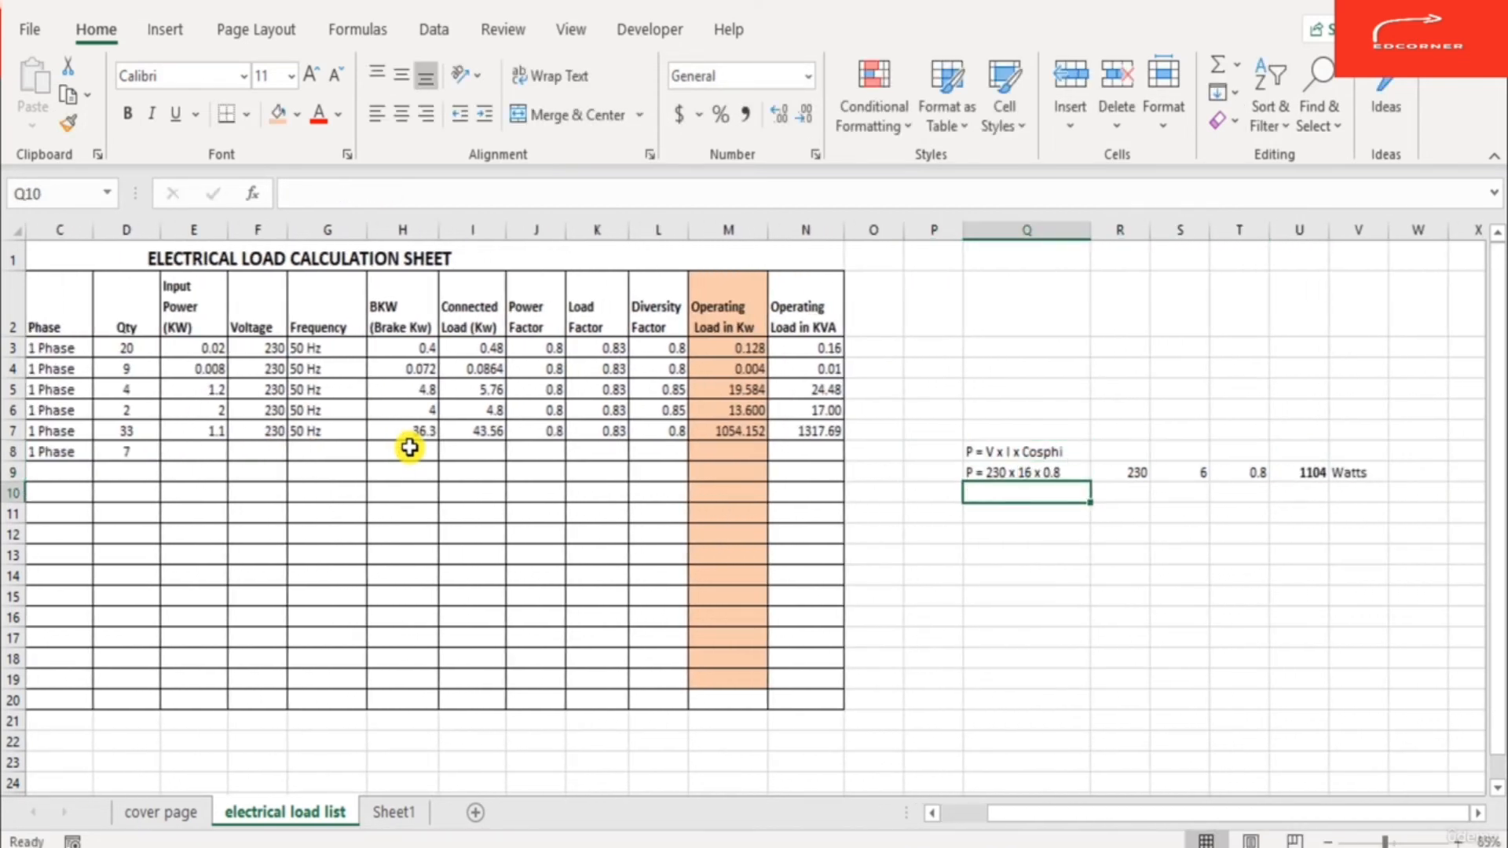
Step: Set the current value in cell S9 to 16 and select the calculated wattage in U9
key(Up)
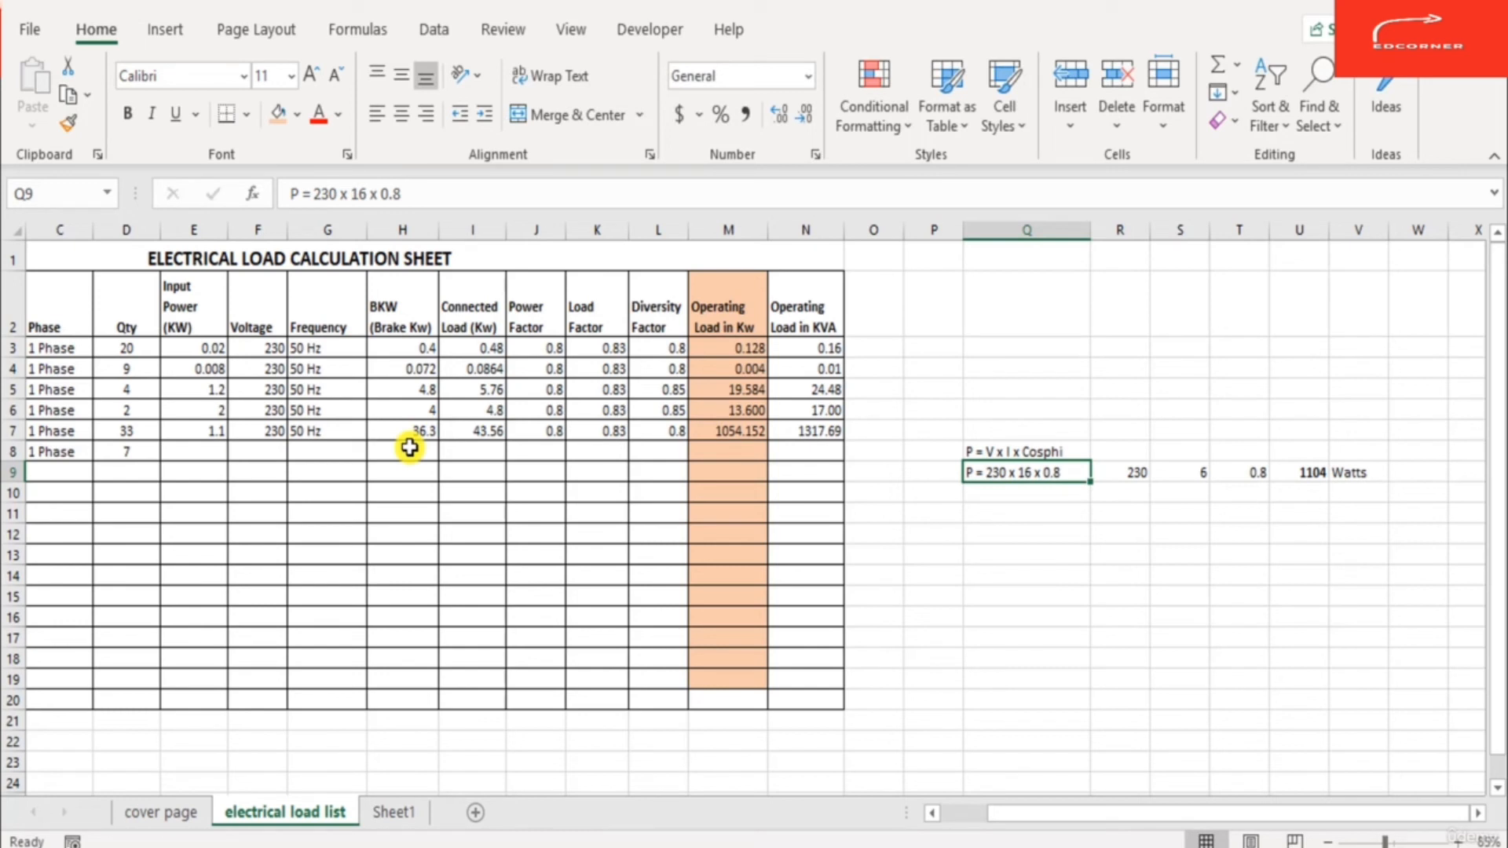
key(Right)
key(Right)
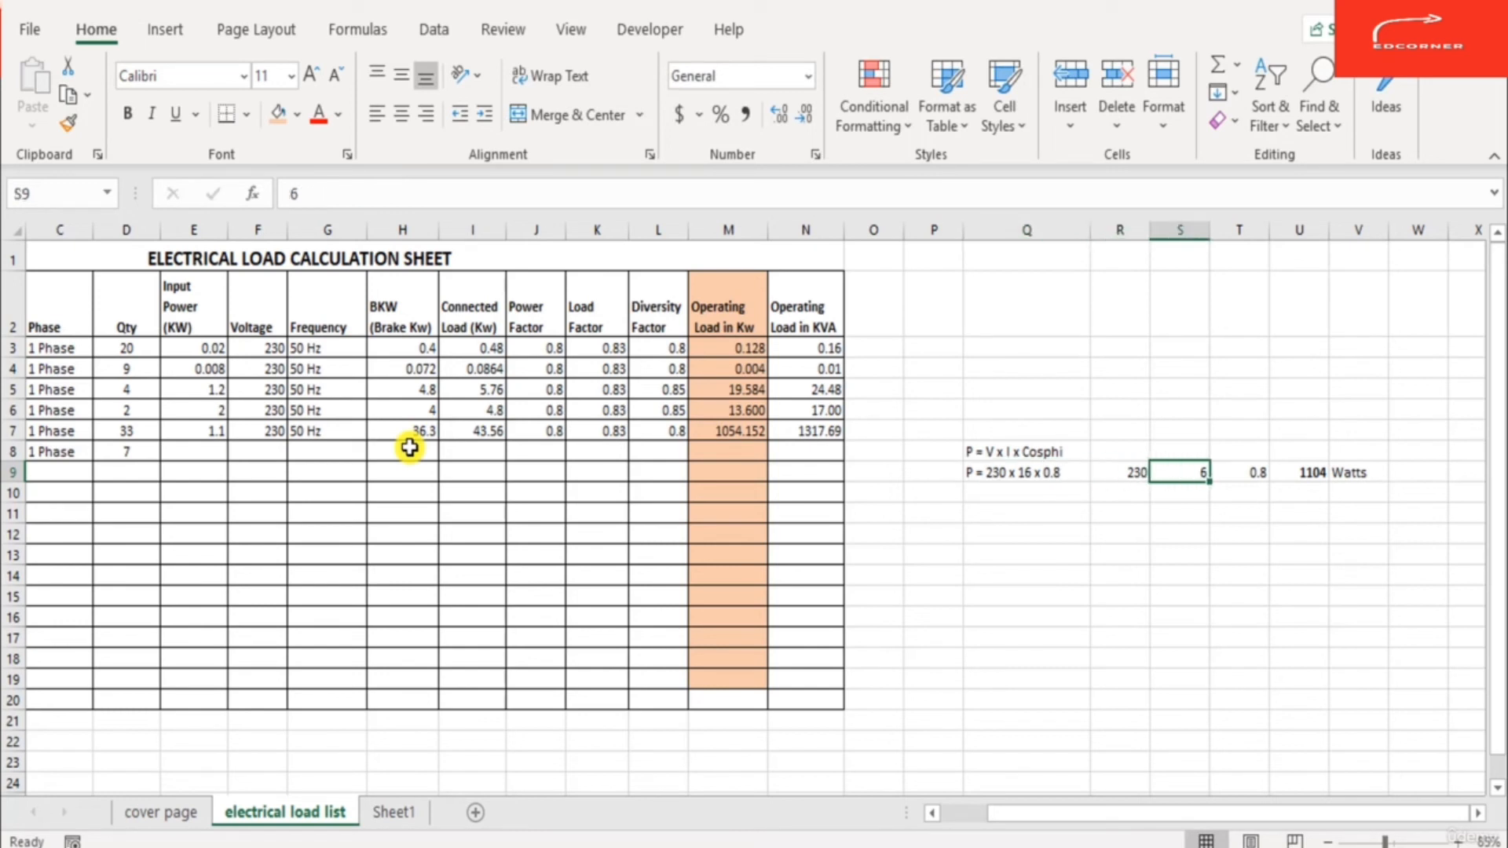
text(16)
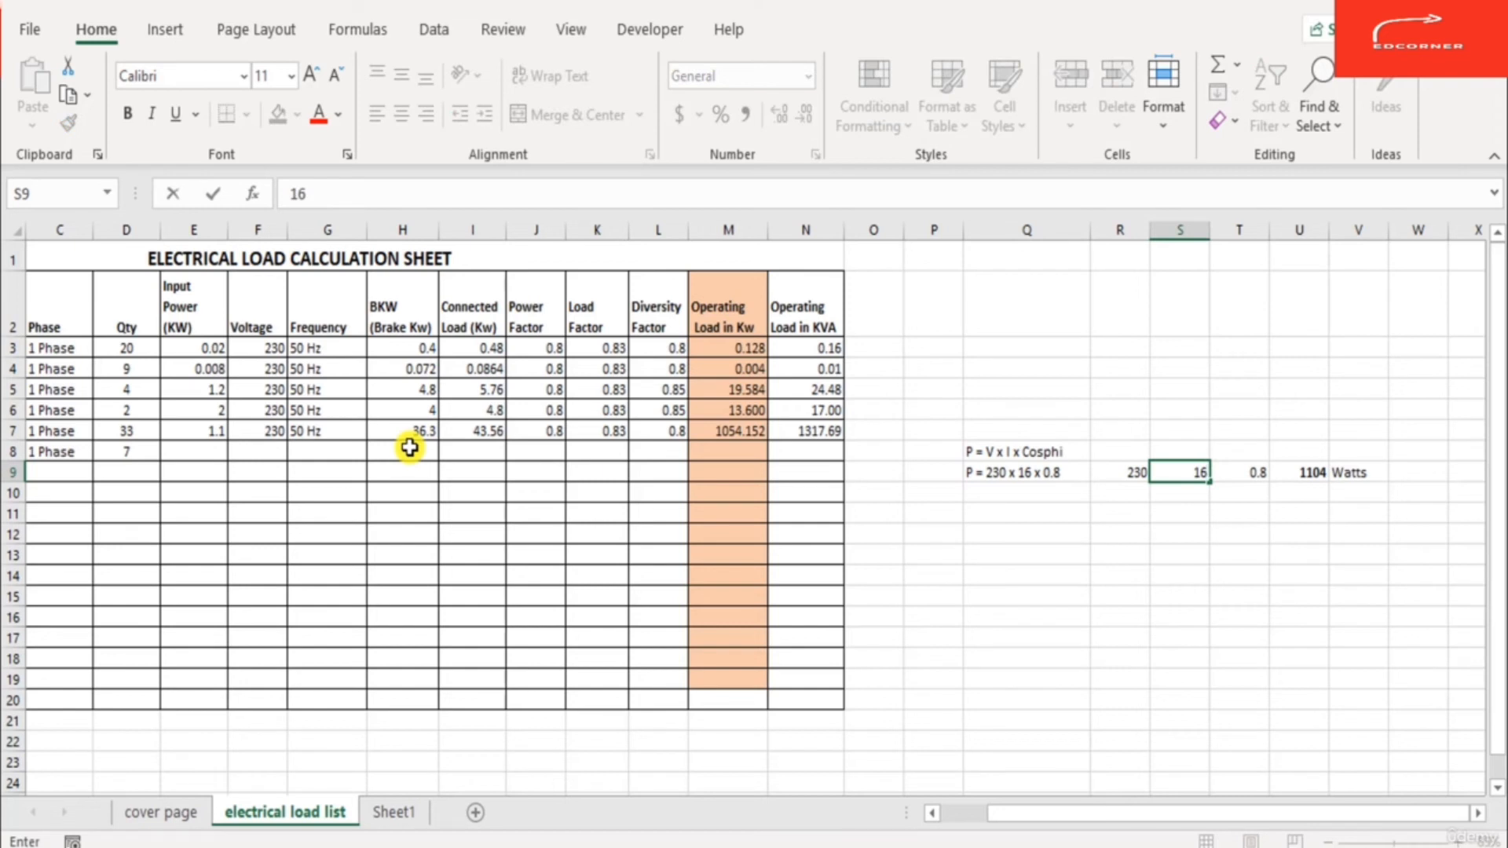
key(ctrl+Return)
key(Right)
key(Right)
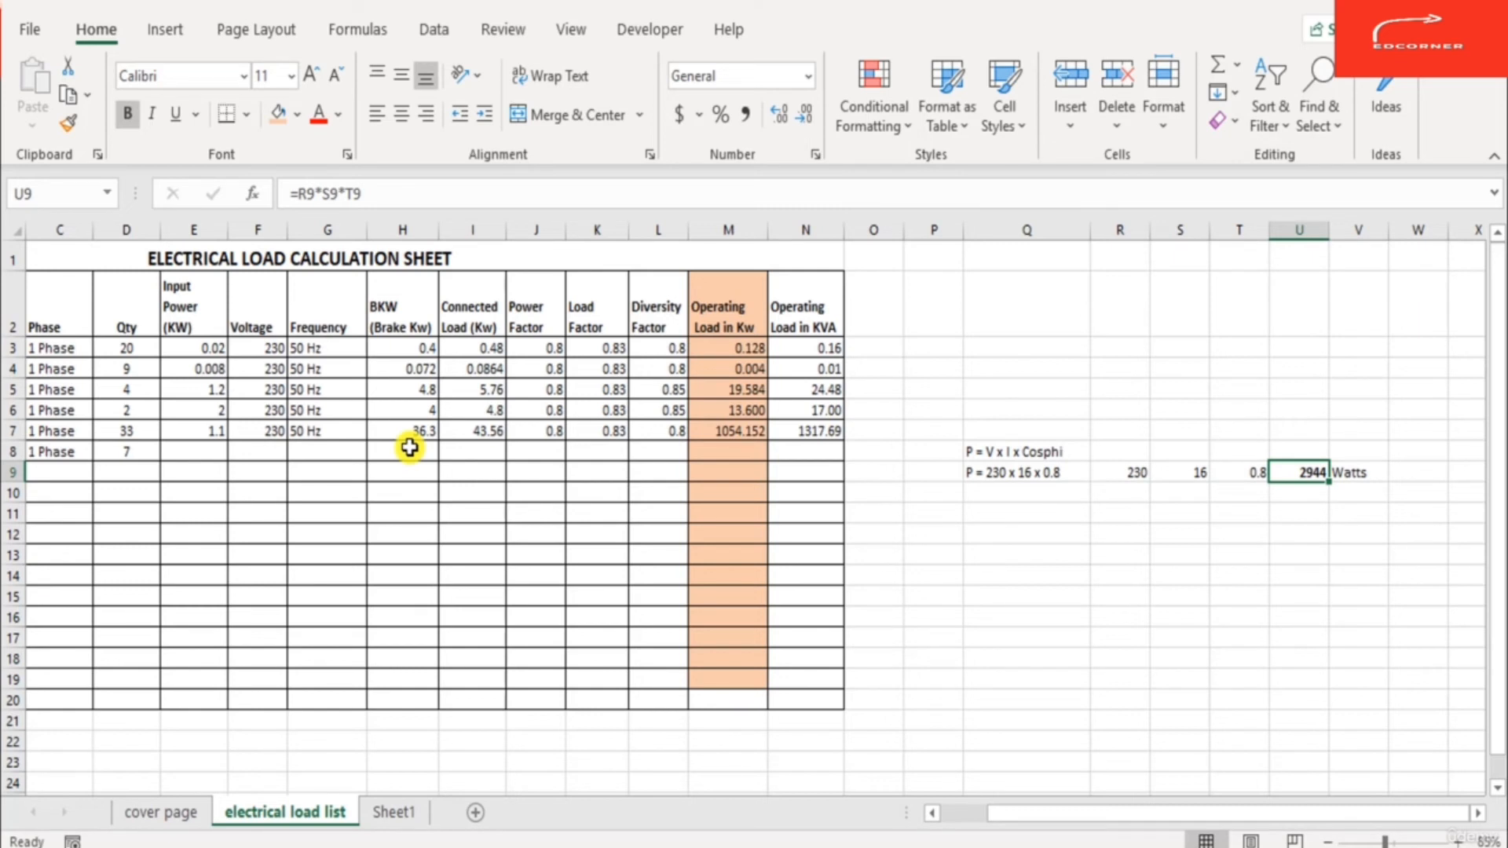
Step: Enter 3 kW as the input power of the T006 6/16 A Socket row
key(Left)
key(Left)
key(Left)
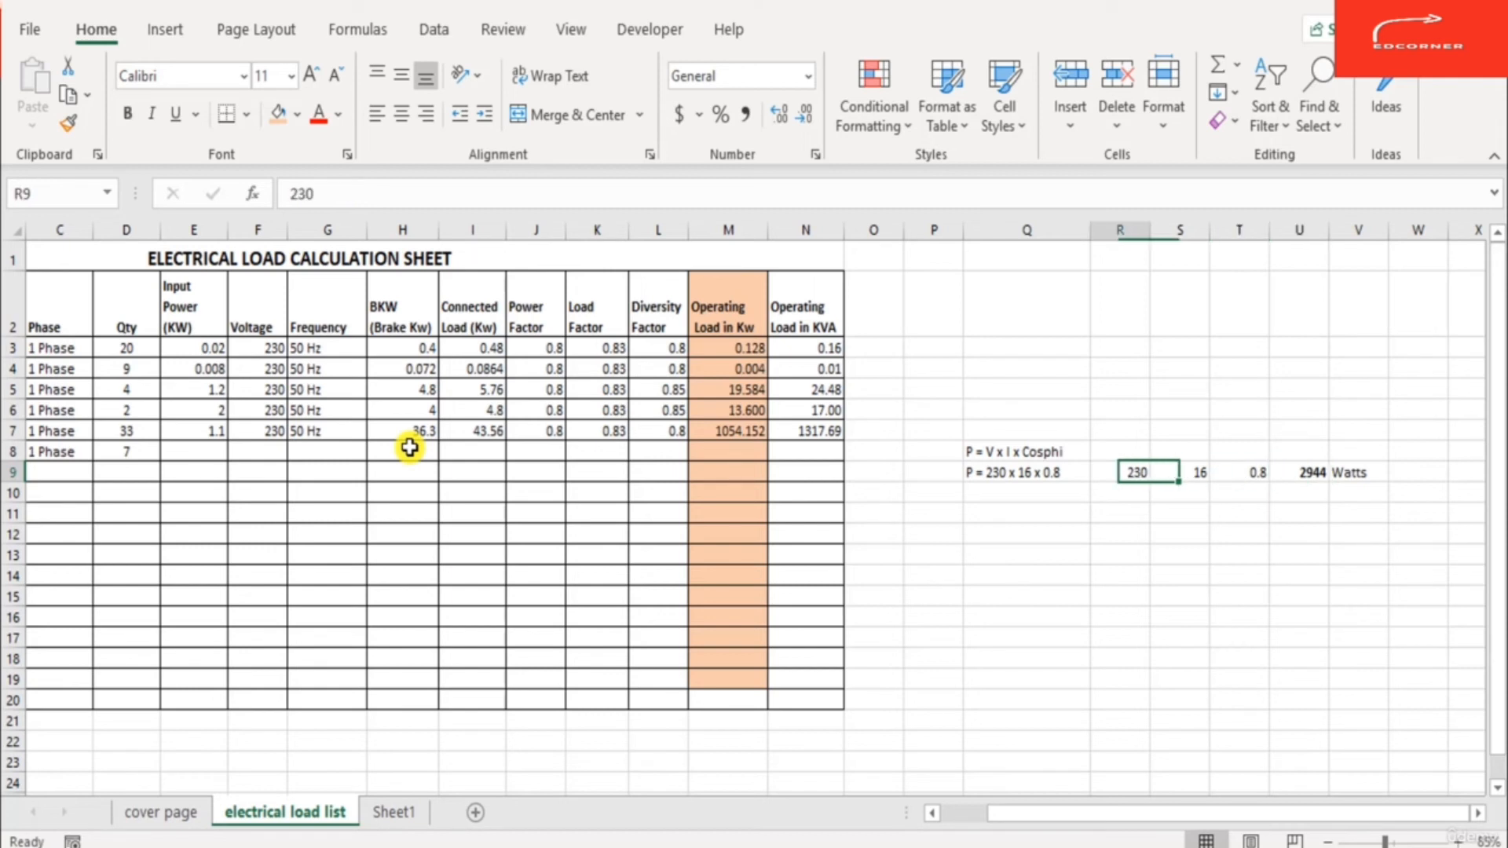
key(Left)
key(Left)
key(Left)
key(Left)
key(Left)
key(Left)
key(Left)
key(Left)
key(Left)
key(Left)
key(Left)
key(Left)
key(Left)
key(Up)
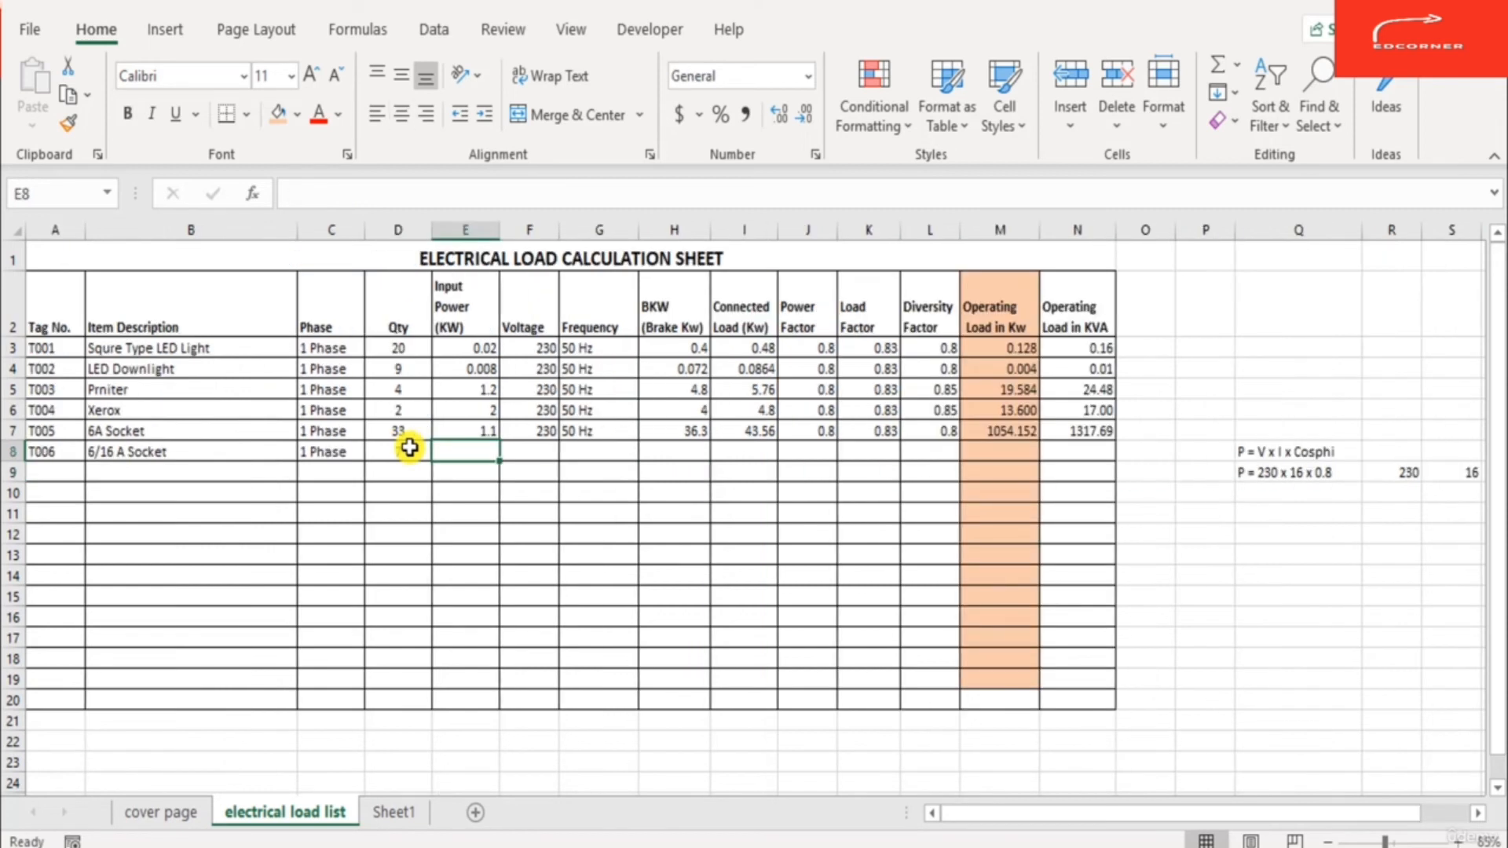
text(3)
key(Return)
Step: Fill the T006 row's voltage of 230 and frequency of 50 Hz down from the 6A Socket row, then select its power factor cell
key(Up)
key(Right)
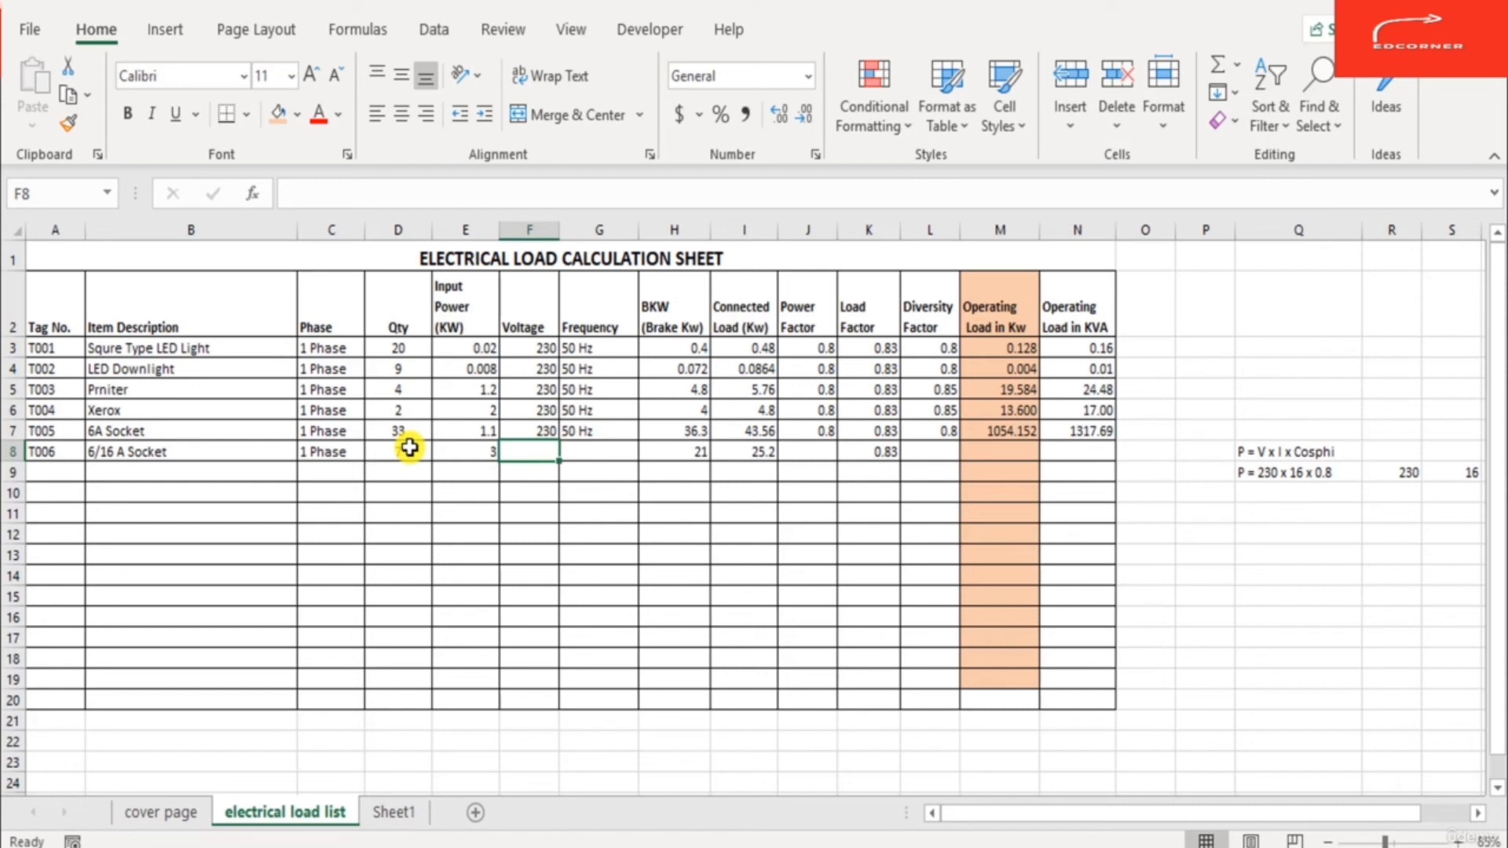
key(ctrl+d)
key(Right)
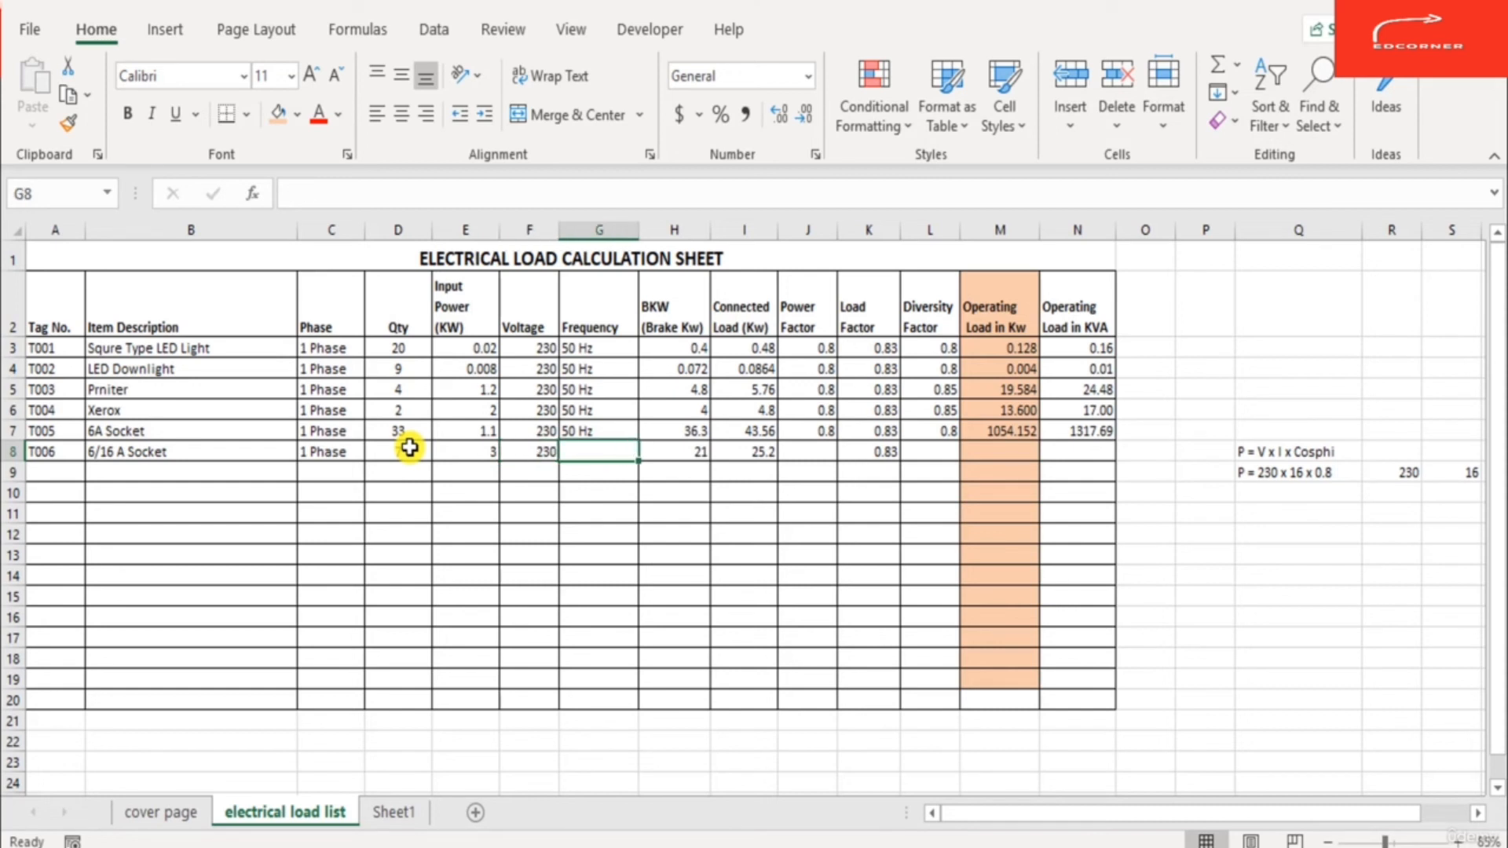
key(ctrl+d)
key(Right)
key(Right)
key(Right)
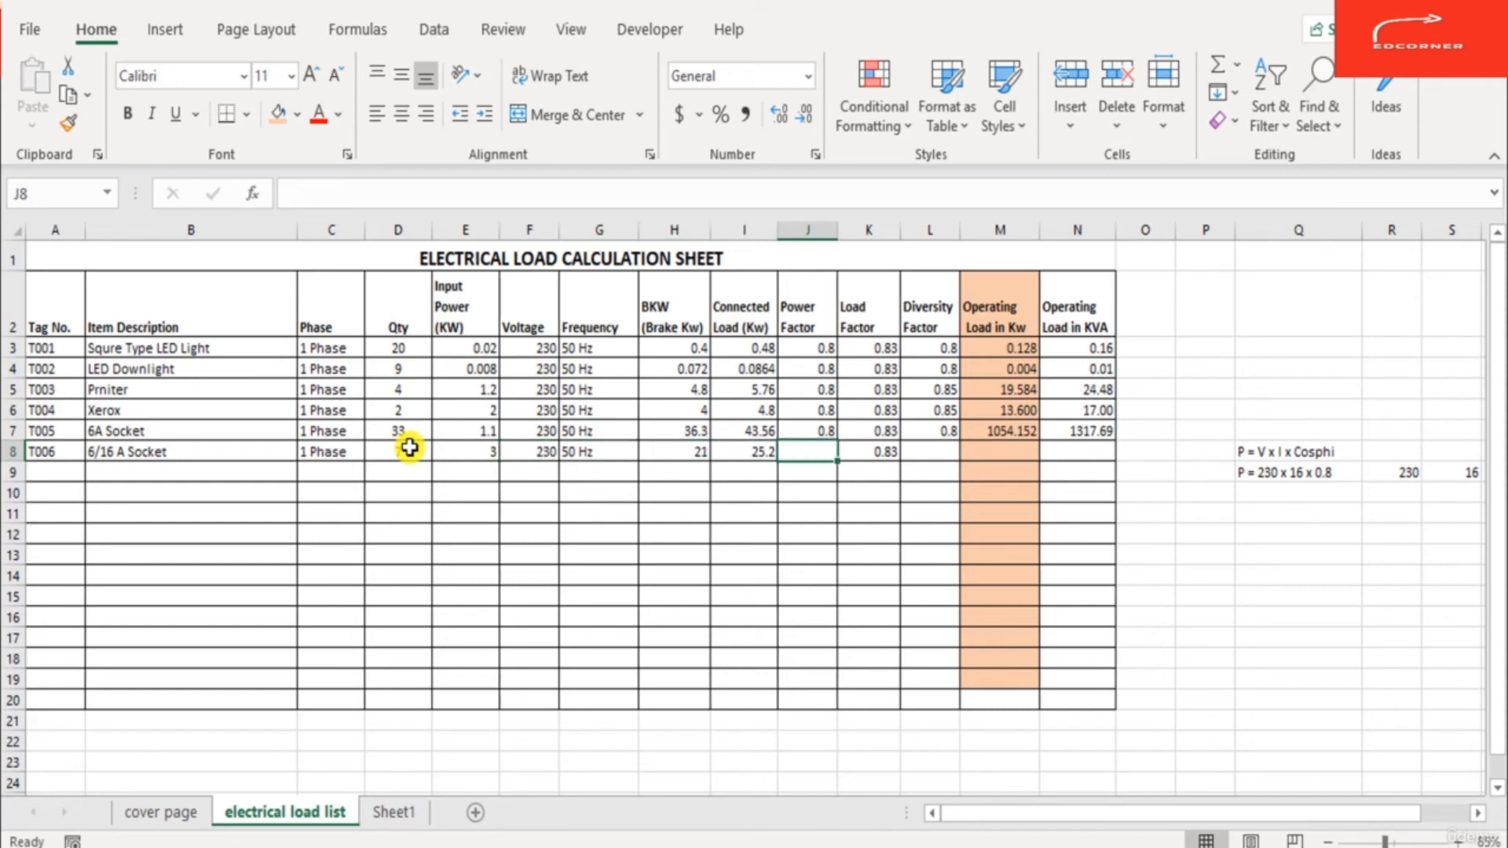
Step: Fill the T006 row's power factor of 0.8 down from the 6A Socket row and set its diversity factor to 0.8
key(ctrl+d)
key(Right)
key(Right)
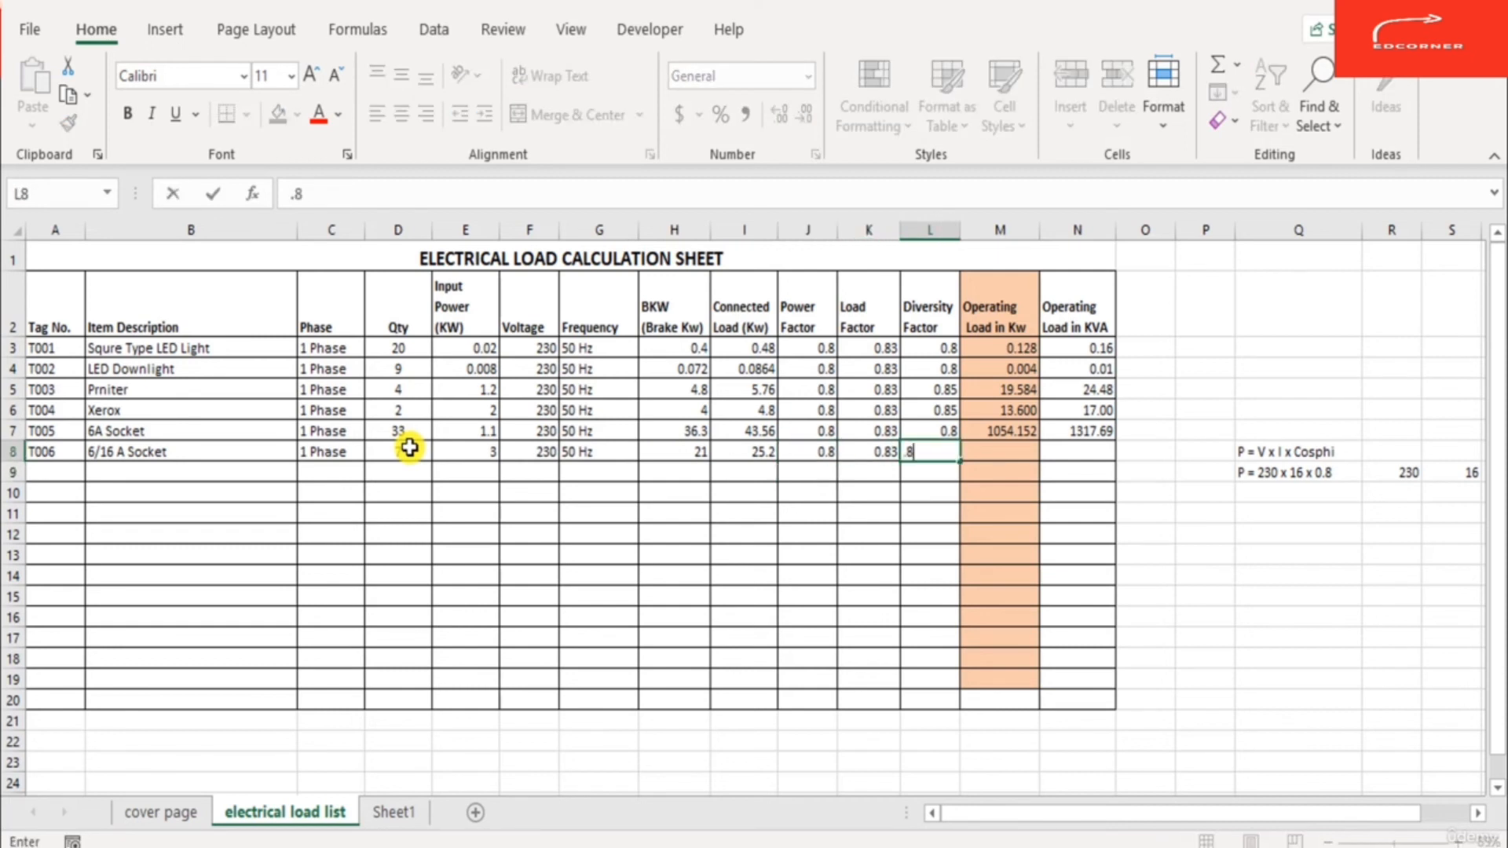
Step: Fill the T006 row's operating load formulas in kW and kVA down from the 6A Socket row
key(shift+Right)
key(shift+Right)
key(ctrl+d)
Step: Review the T006 row's entries across the table, including its operating load formulas in M8 and N8
key(Right)
key(Right)
key(Left)
key(Left)
key(Left)
key(Left)
key(Left)
key(Left)
key(Left)
key(Left)
key(Left)
key(Left)
key(Left)
key(Left)
key(Left)
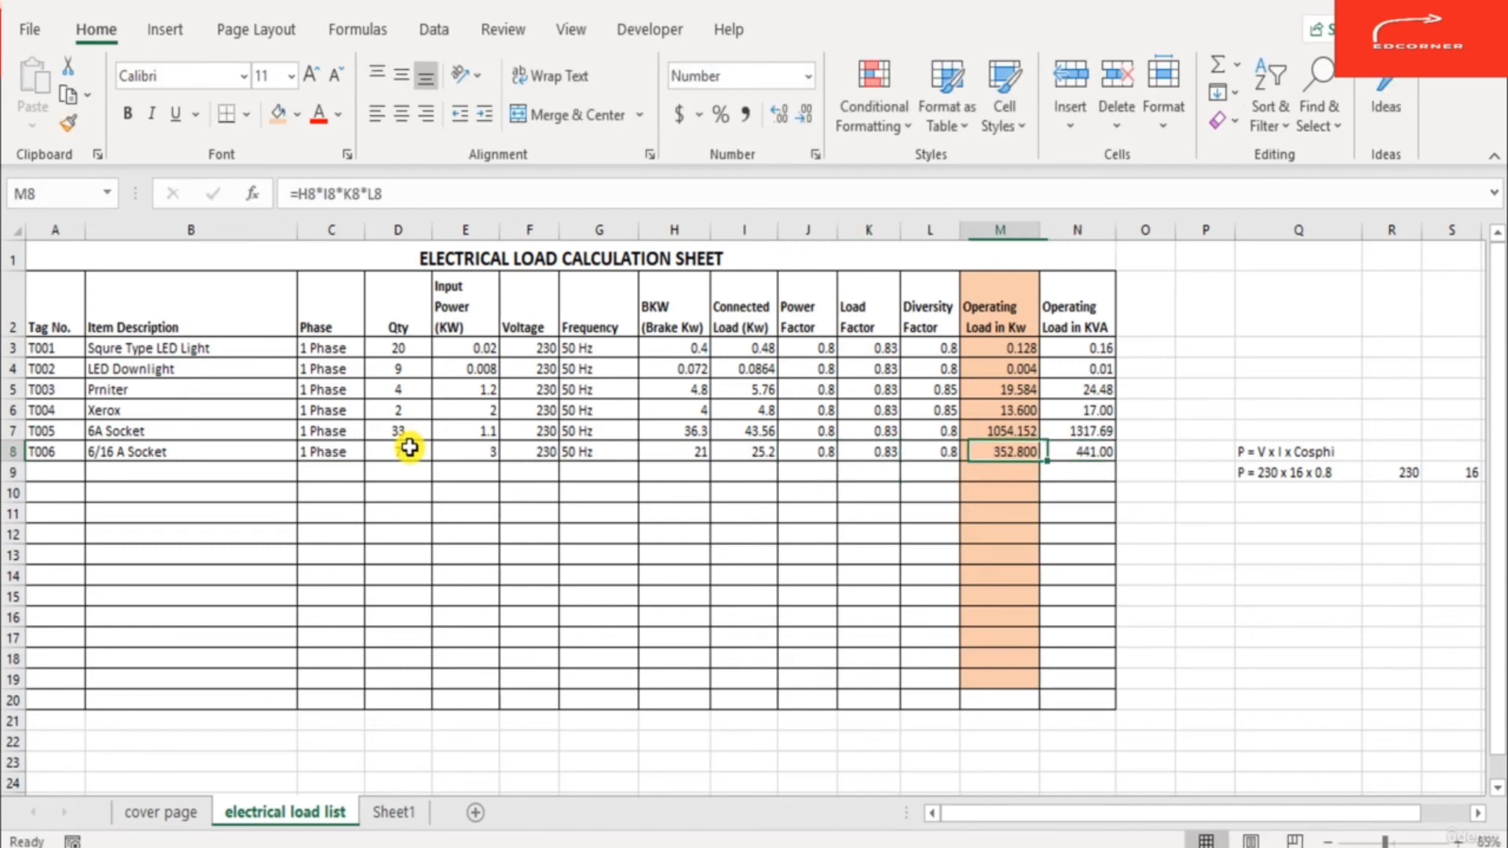
key(Right)
key(Right)
key(Right)
key(Right)
key(Right)
key(Right)
key(Right)
key(Right)
key(Right)
key(Right)
key(Right)
key(Right)
key(Right)
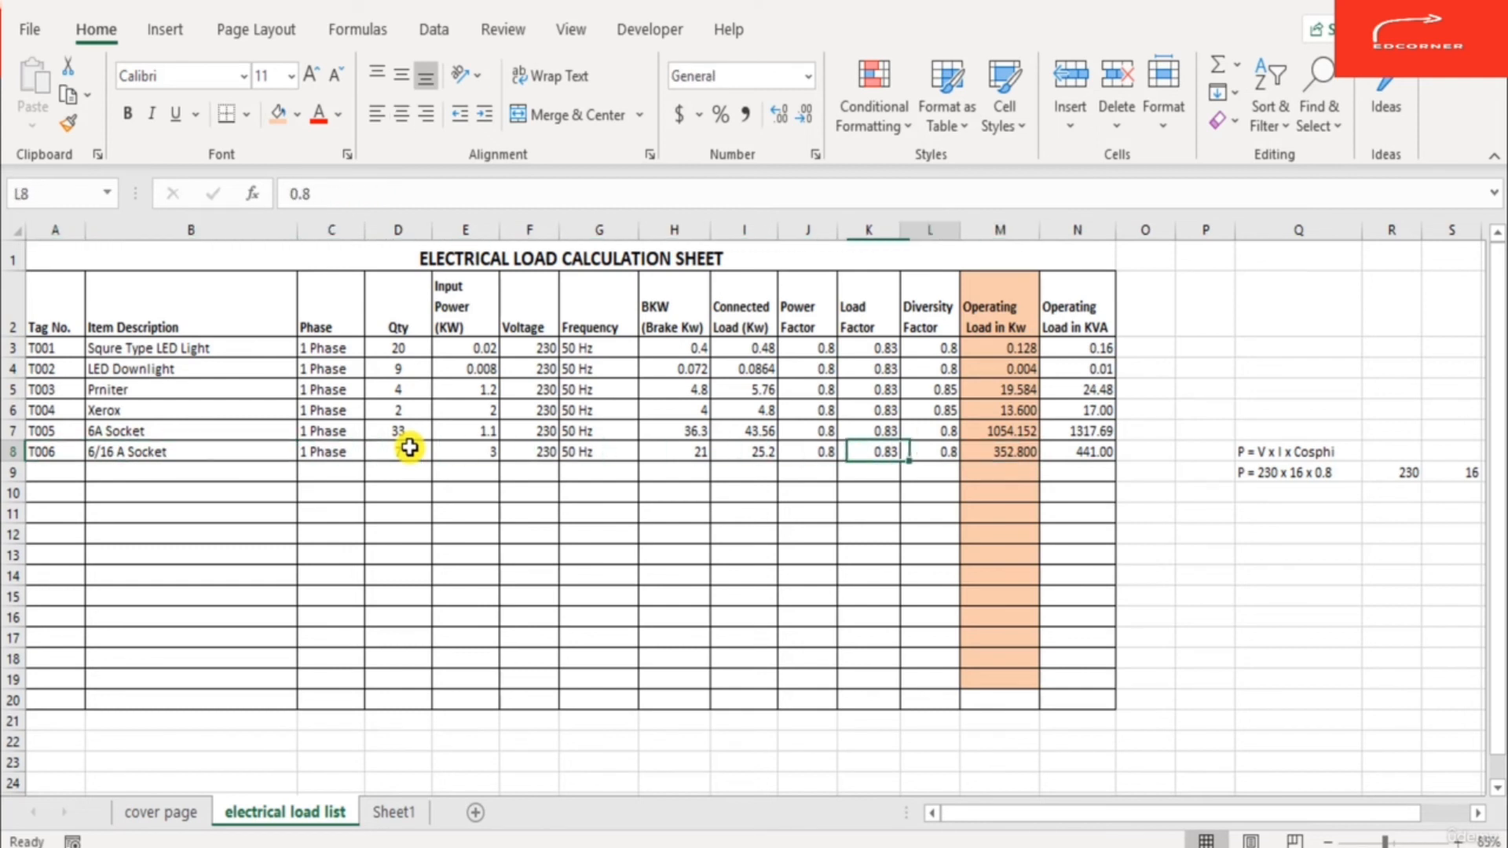
key(Left)
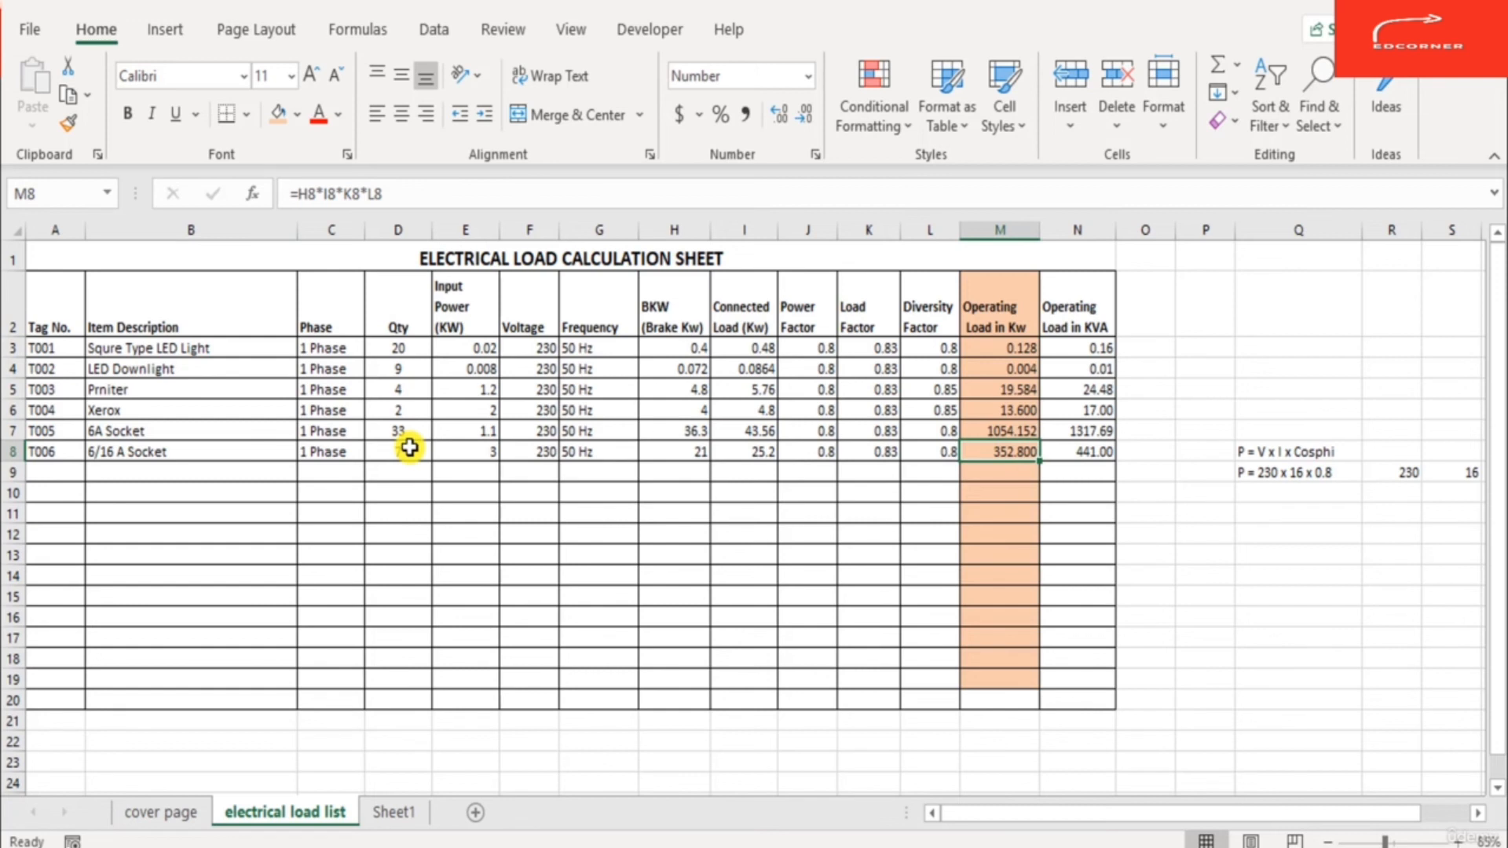
key(Right)
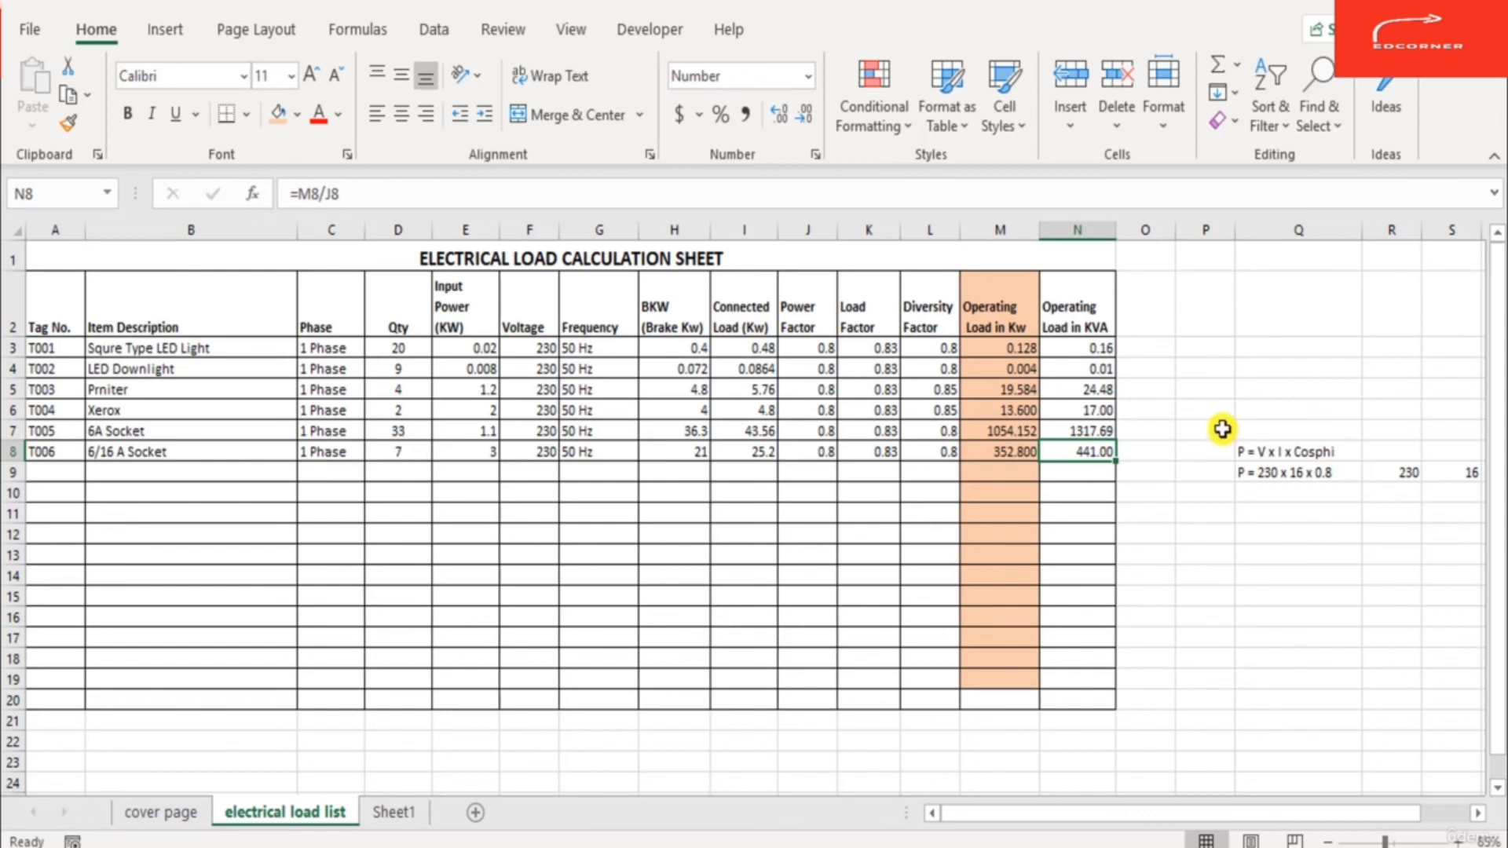
Step: Clear the scratch socket power calculation beside the table, selecting the block from cell P7
drag(1218, 427, 1218, 428)
key(shift+Down)
key(shift+Down)
key(shift+Down)
key(shift+Right)
key(shift+Right)
key(shift+Right)
key(shift+Right)
key(shift+Right)
key(shift+Right)
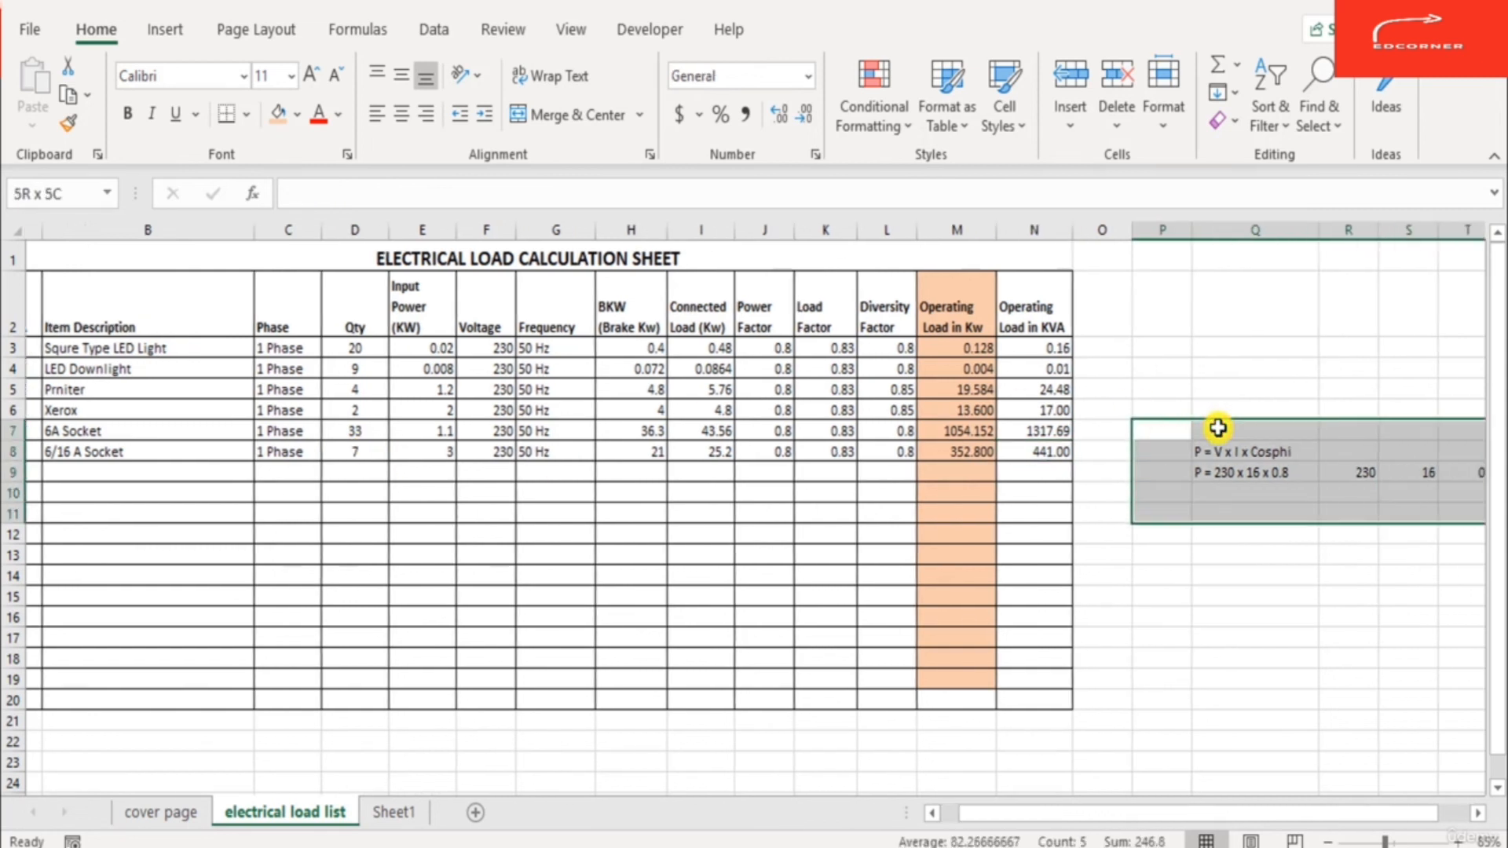
key(Delete)
Step: Look back across the socket rows to the T006 tag number in cell A8
key(Left)
key(Left)
key(Left)
key(Left)
key(Left)
key(Left)
key(Left)
key(Left)
key(Left)
key(Left)
key(Left)
key(Left)
key(Left)
key(Left)
key(Left)
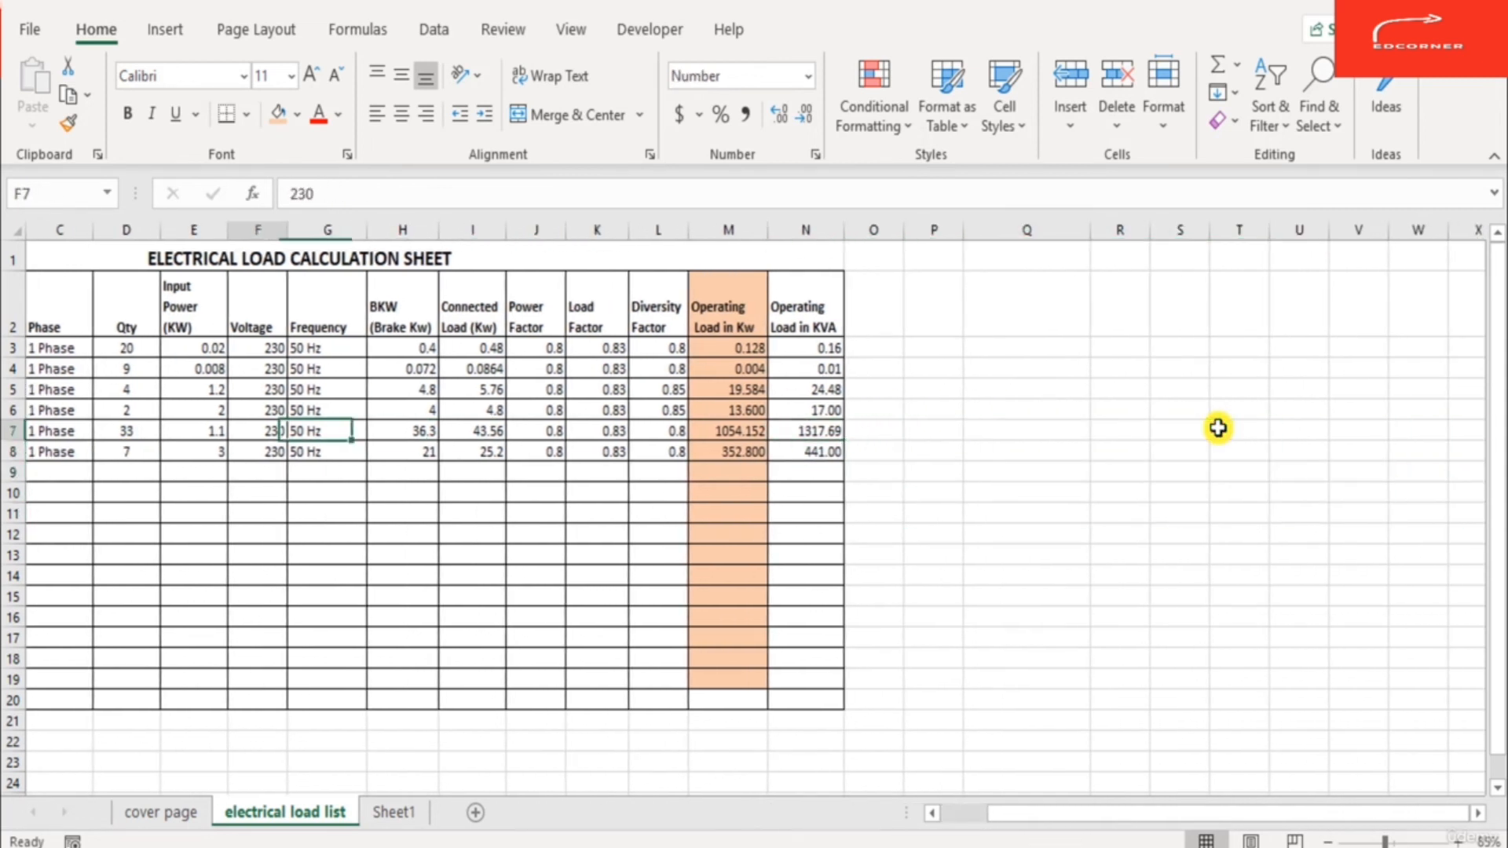
key(Down)
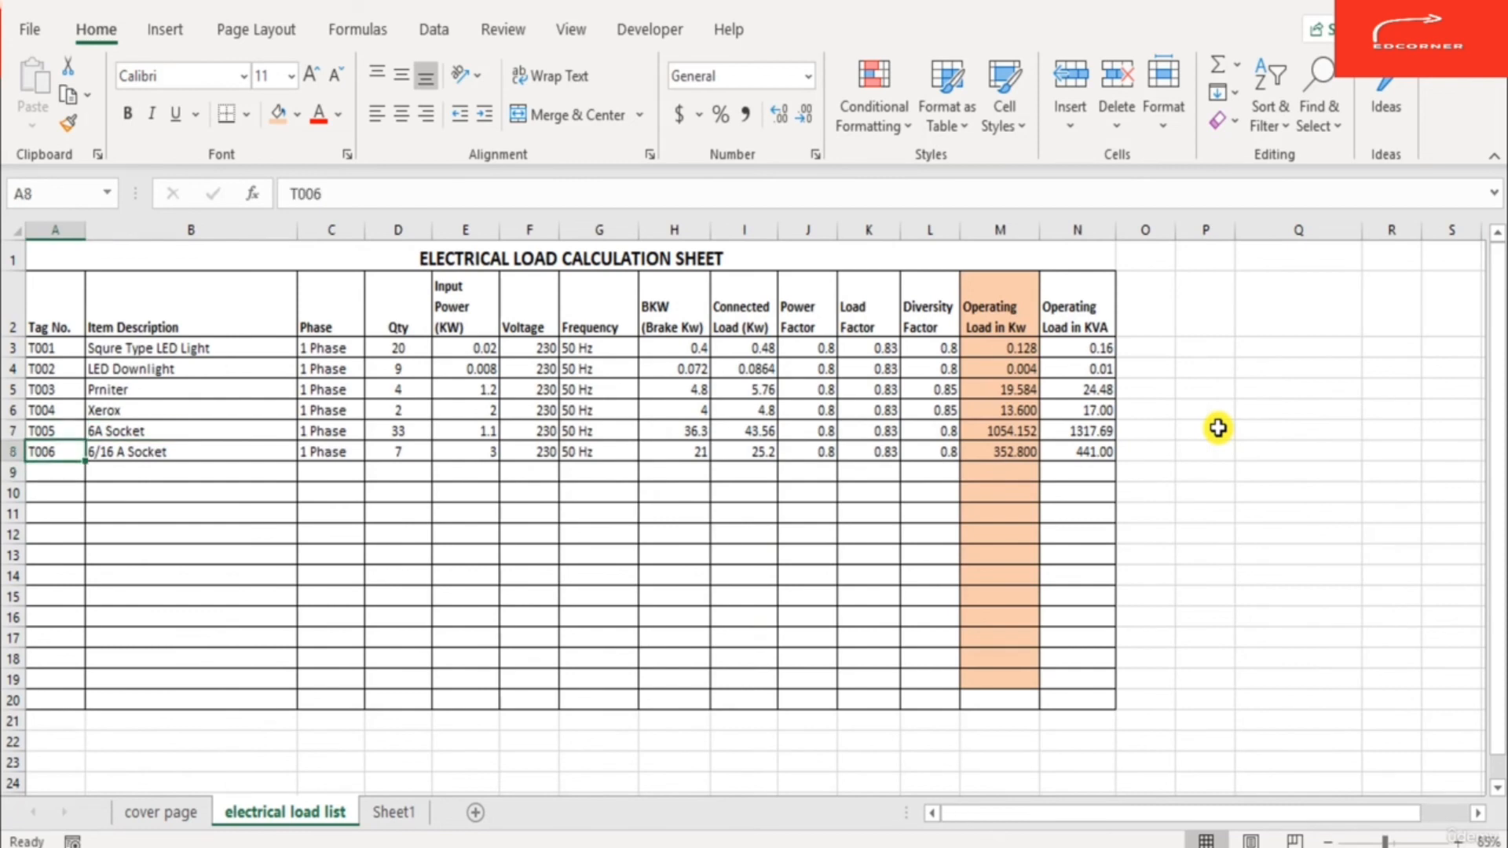
Step: Switch to AutoCAD to check the small office layout, and return to the Excel load sheet
key(alt+Tab)
scroll(781, 397, down, 2)
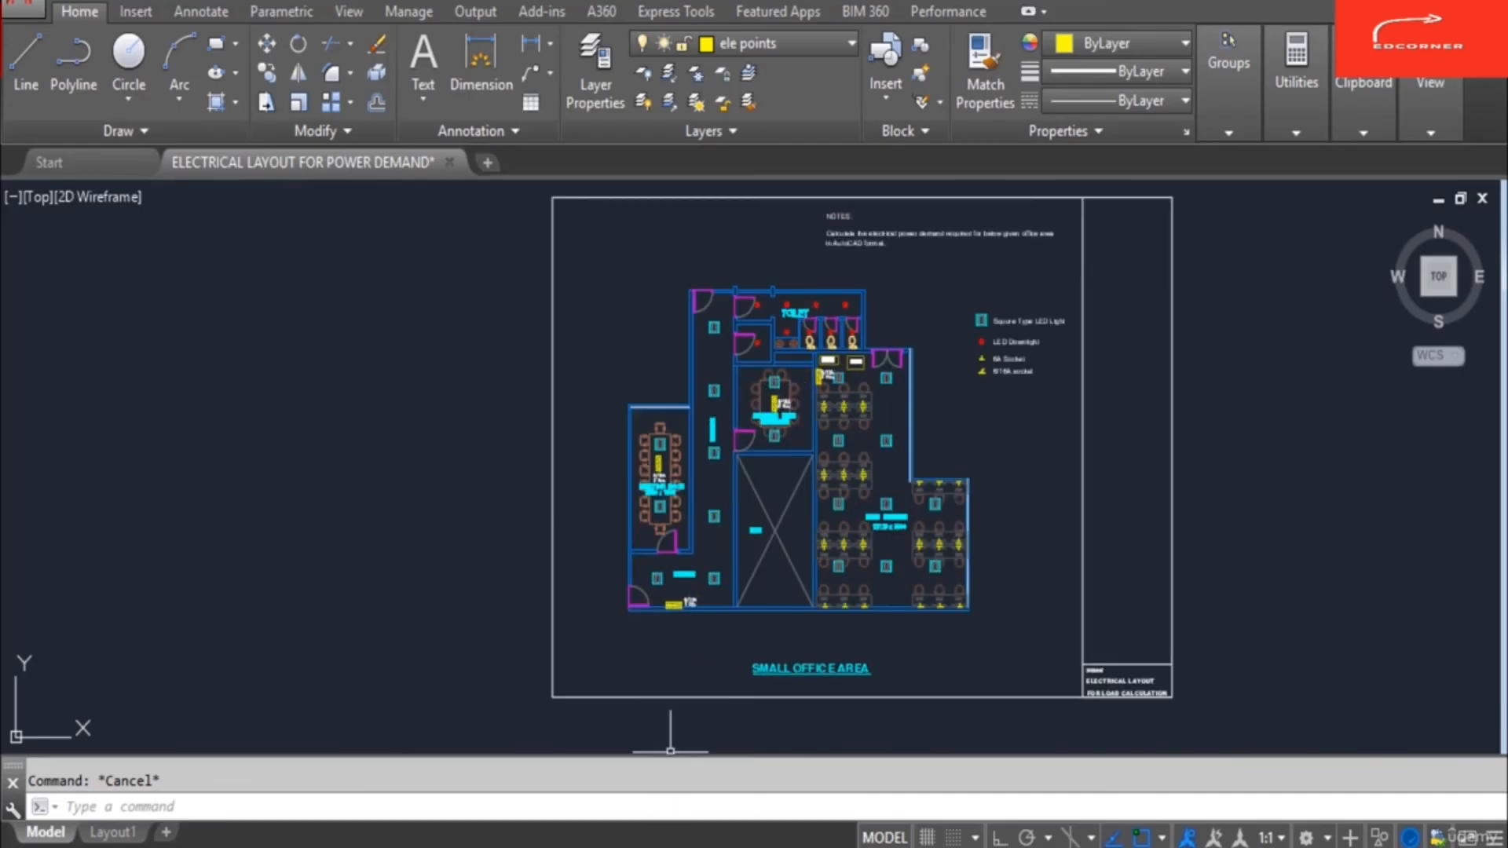
scroll(774, 398, up, 7)
key(alt+Tab)
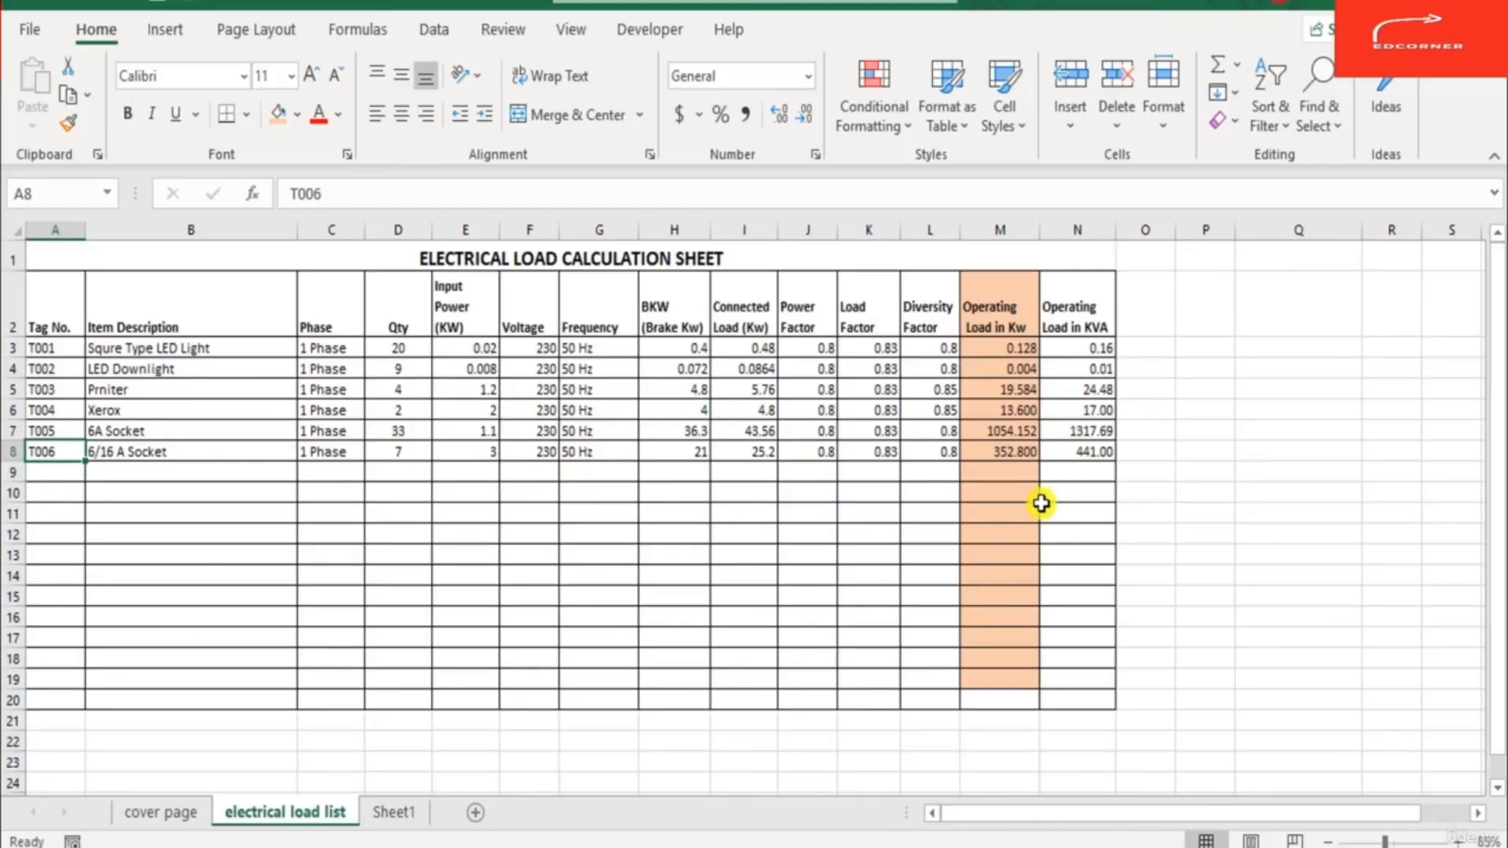
Step: Total the Operating Load in Kw column in cell M20 with a SUM of M3:M19
click(1045, 506)
key(Down)
key(Down)
key(Down)
key(Down)
key(Down)
key(Down)
key(Down)
key(Down)
key(Down)
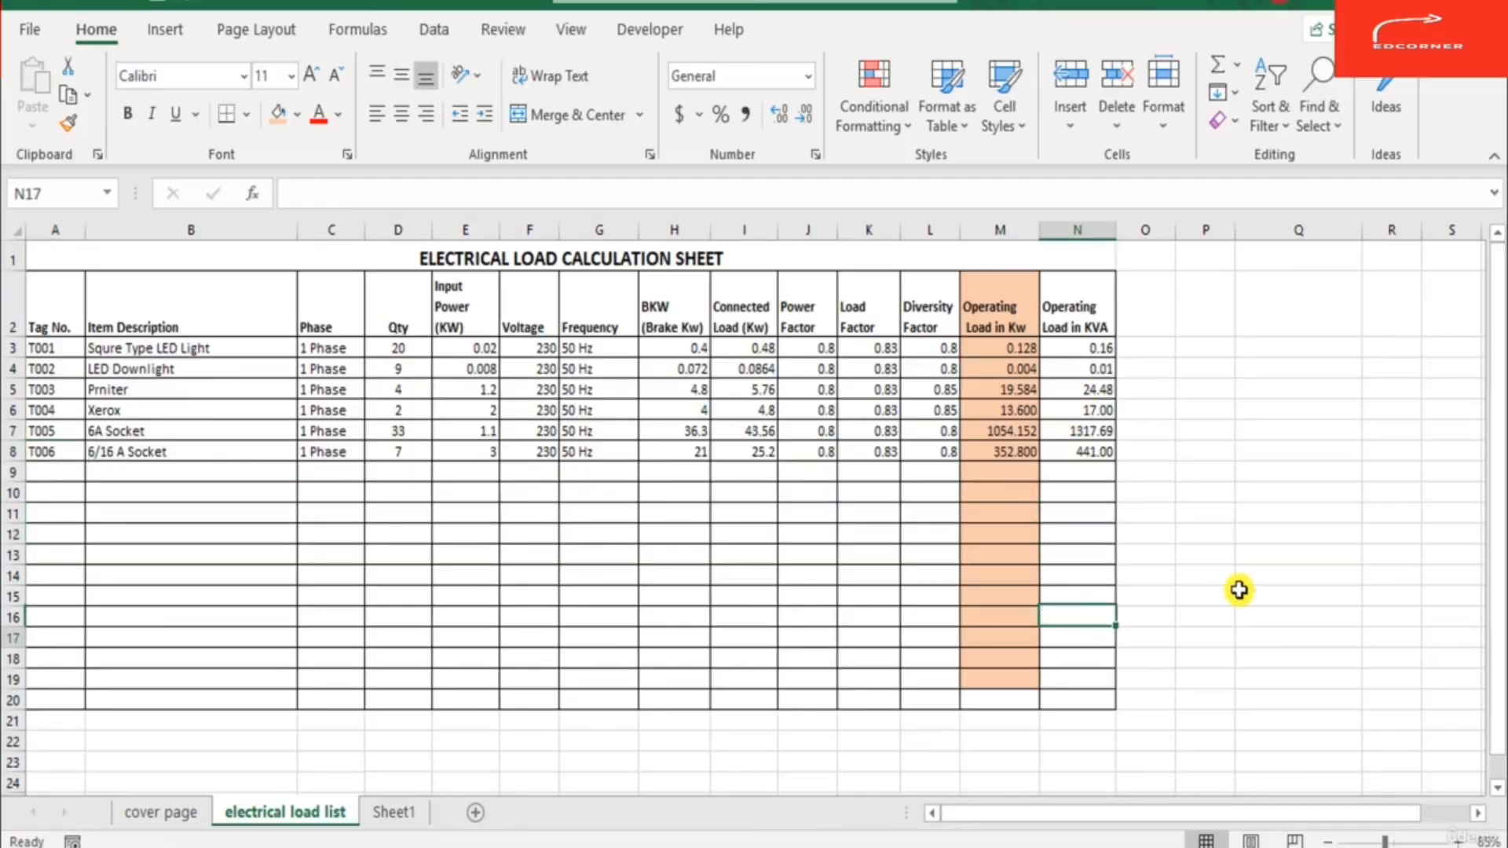
text(=)
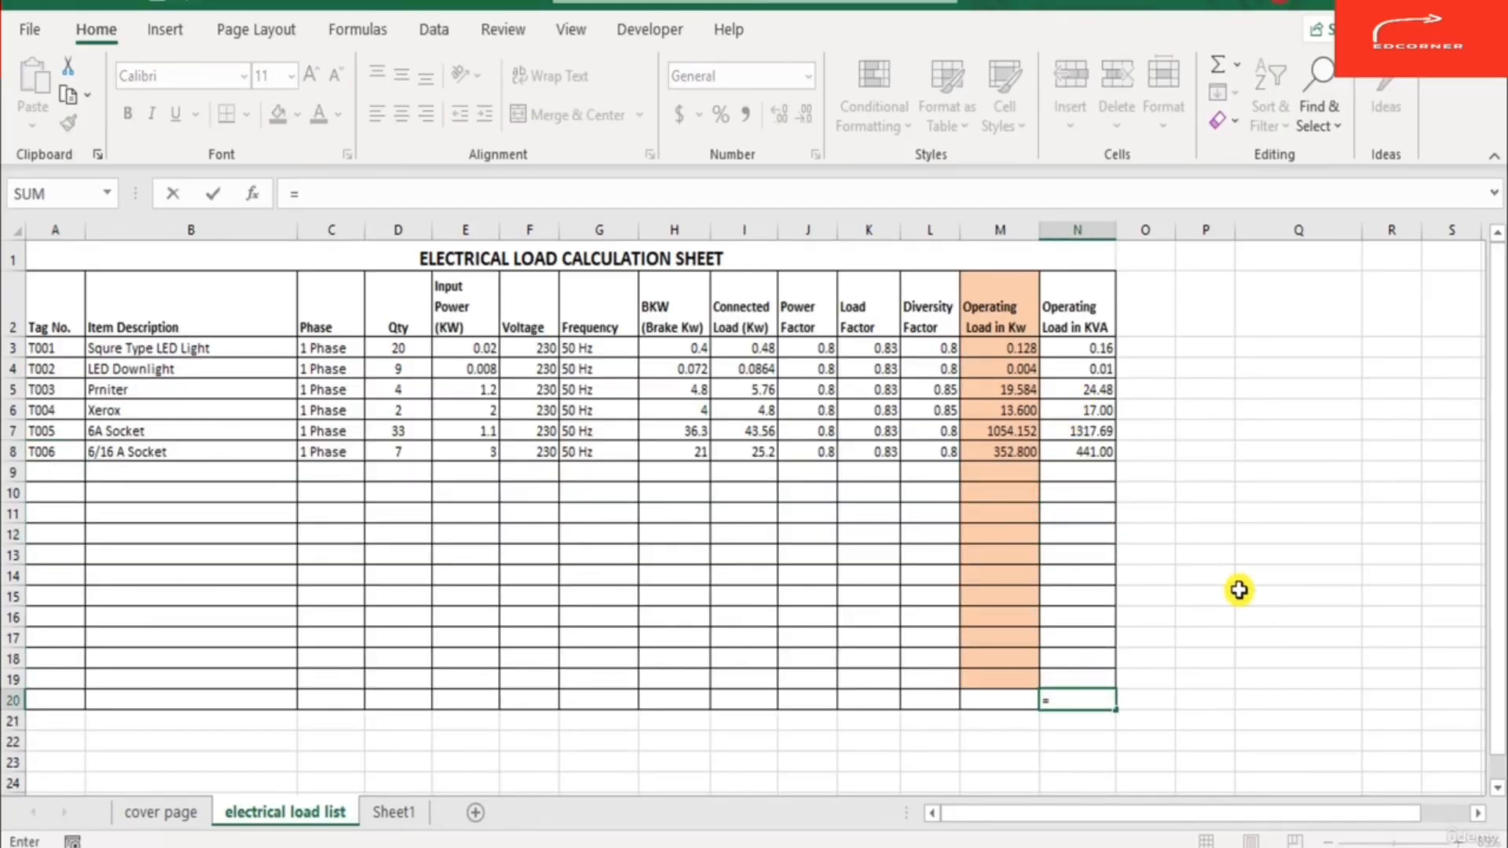
key(Escape)
key(Left)
text(=)
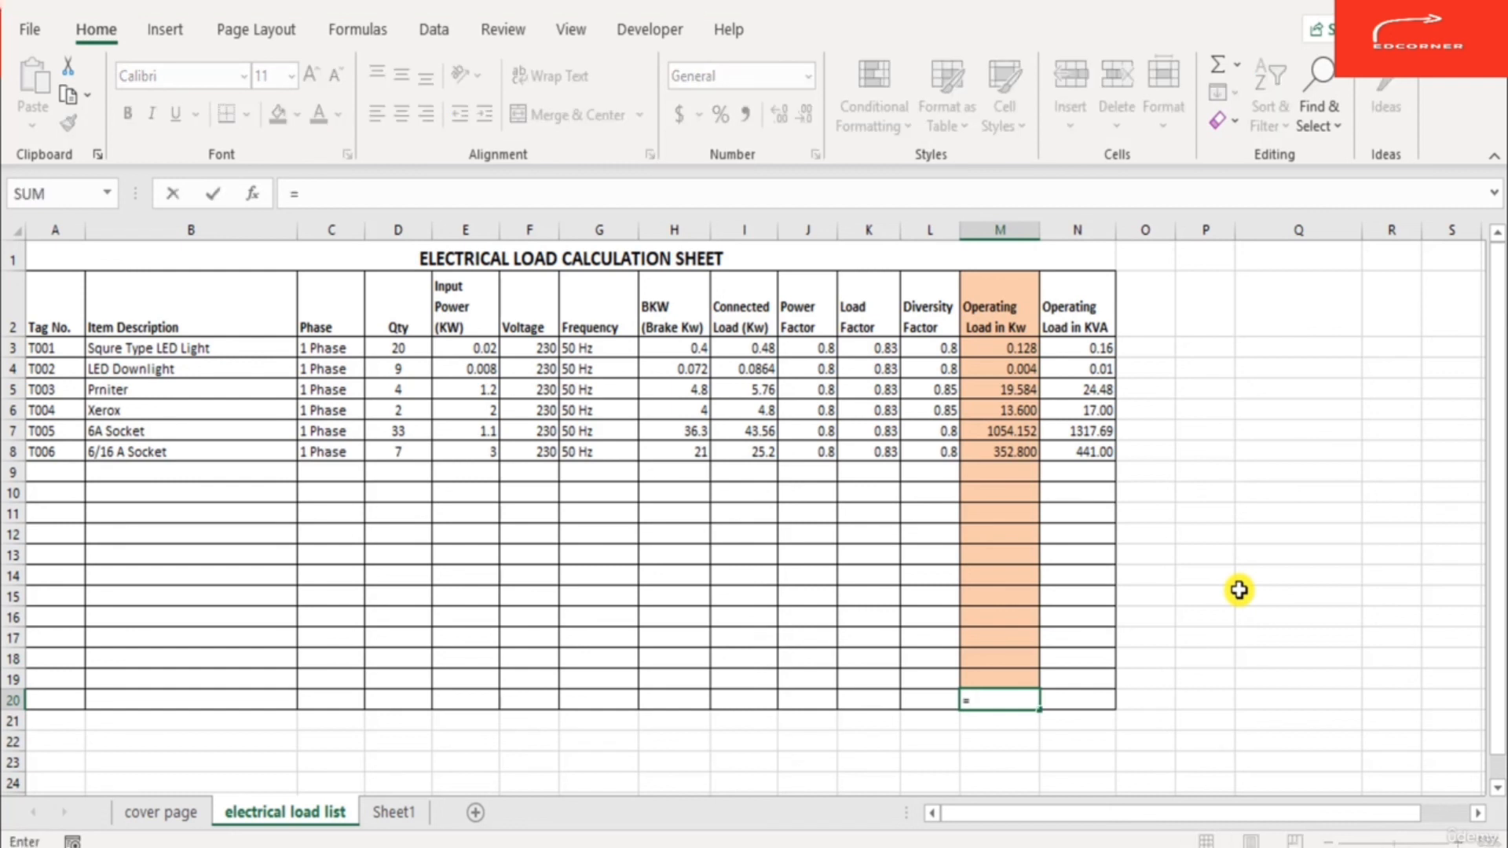
text(sum()
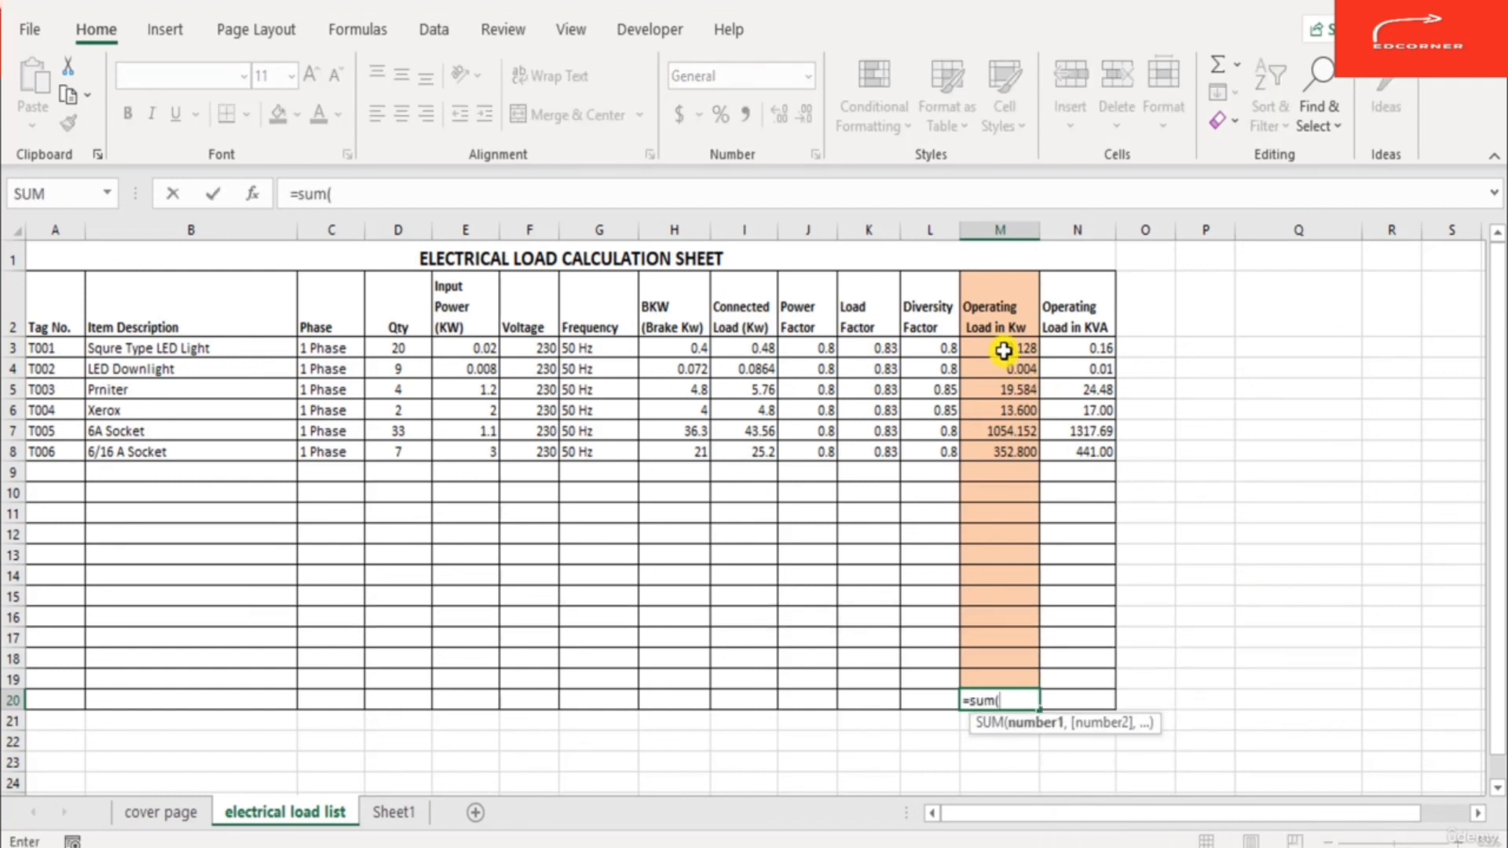
click(1003, 354)
drag(1035, 370, 1020, 690)
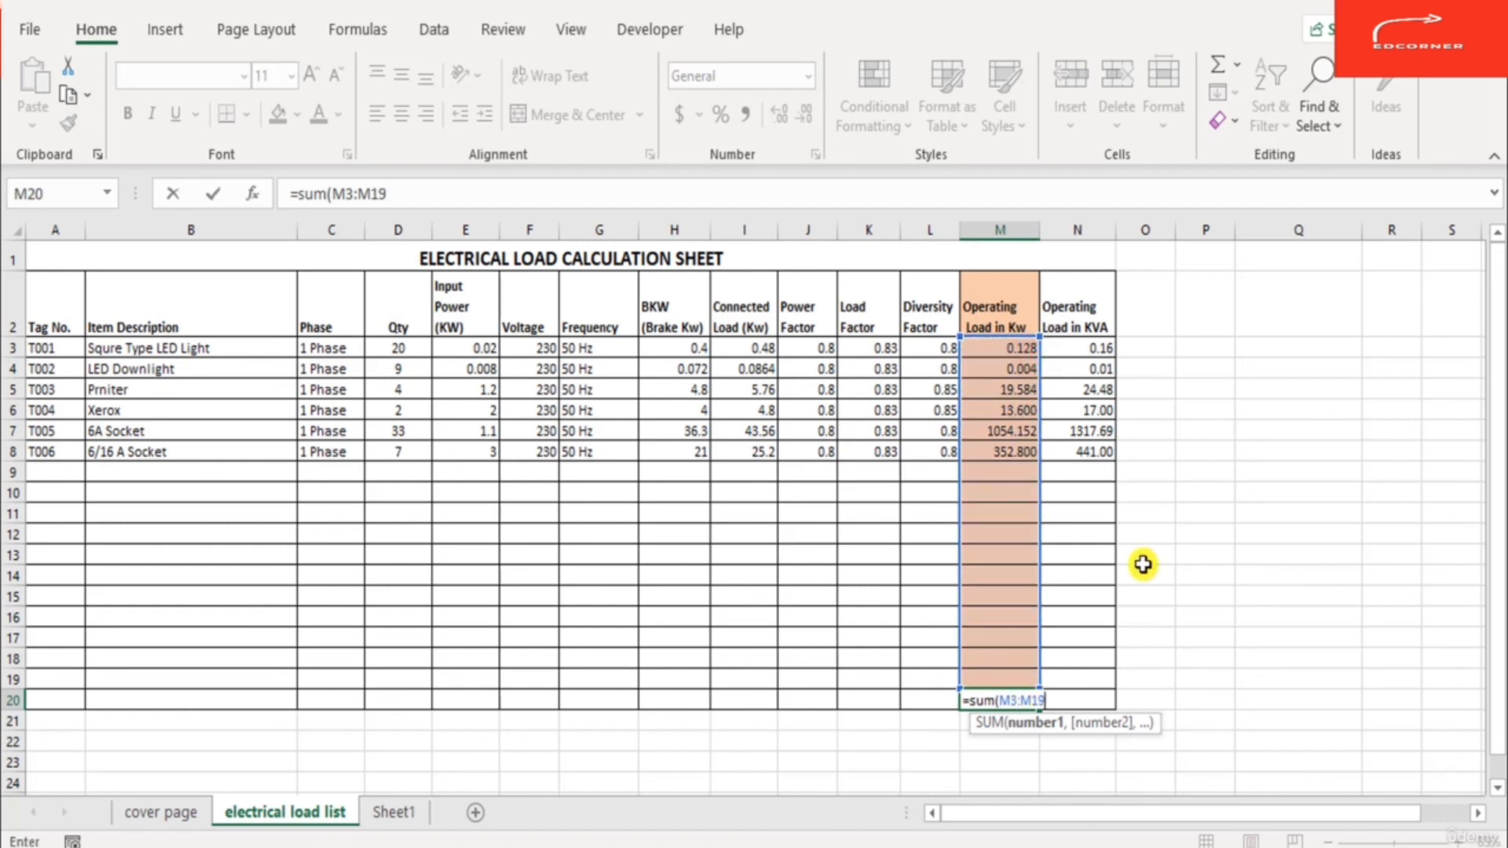
key(ctrl+Return)
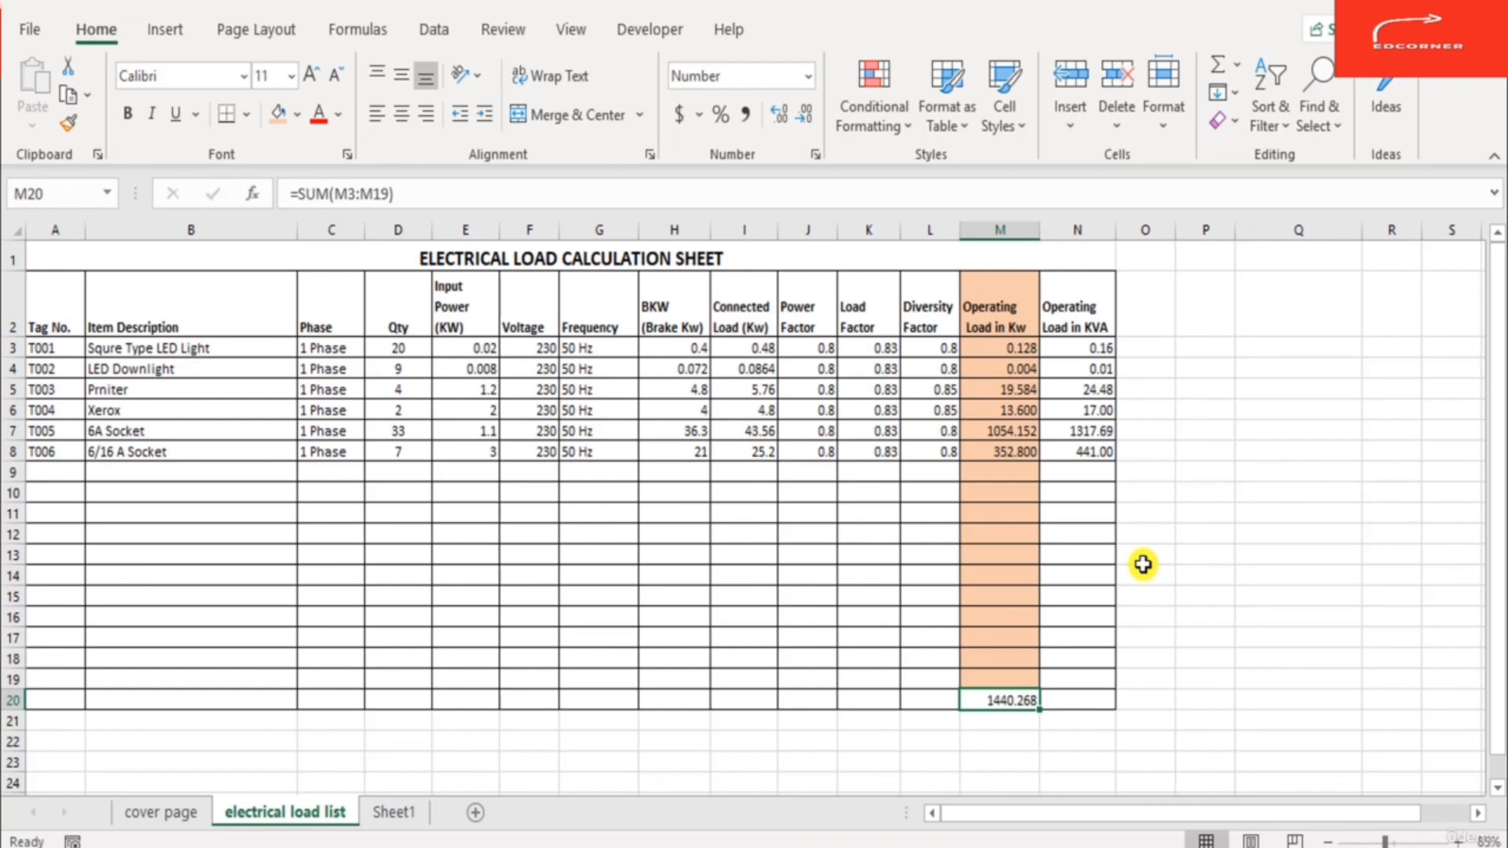
Step: Copy the M20 total formula into N20 to sum the Operating Load in KVA column over N3:N19
key(Right)
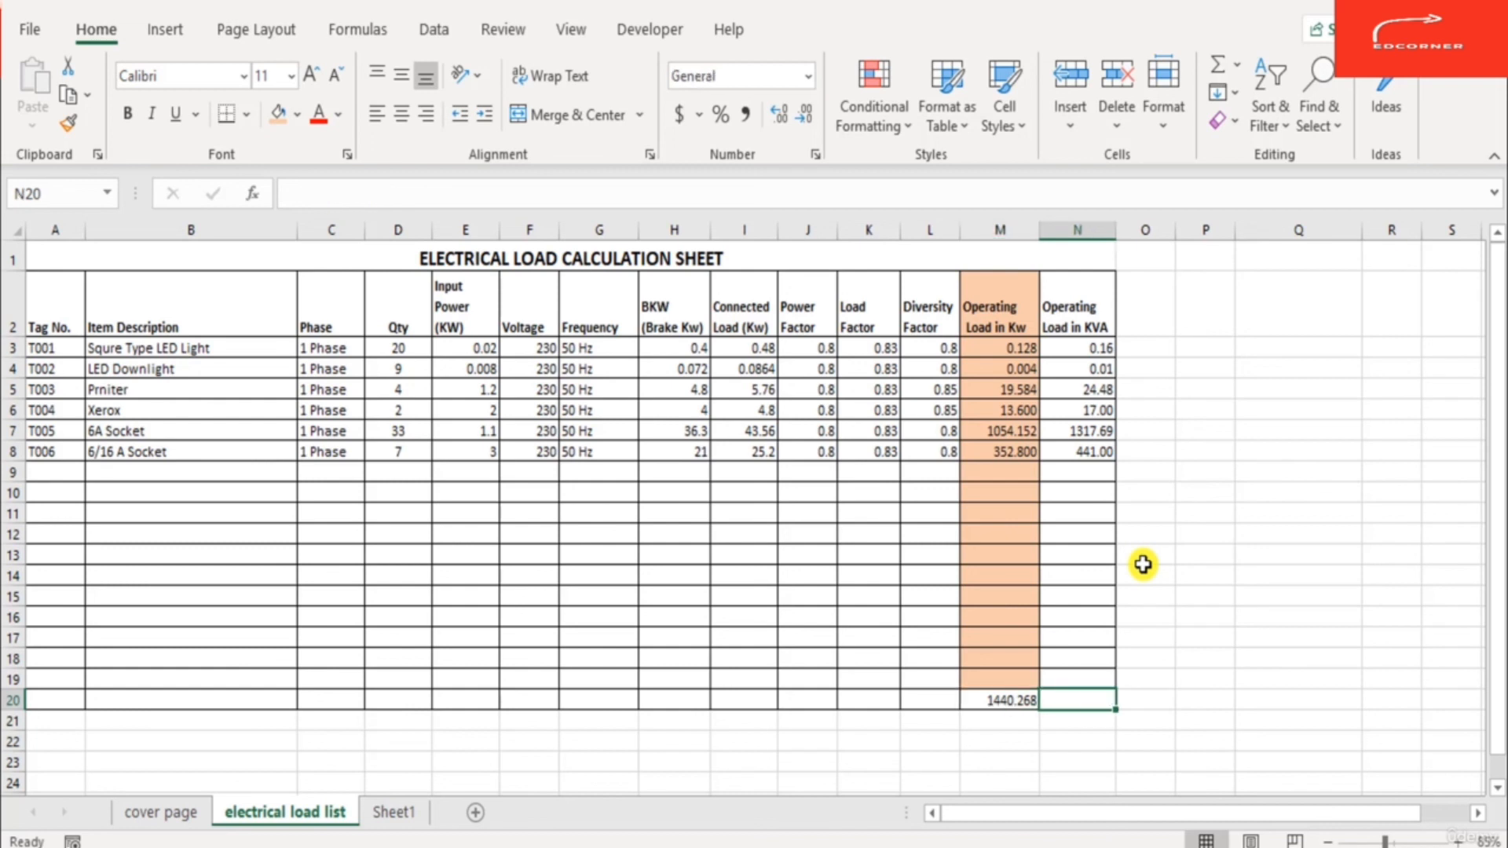
key(Left)
key(ctrl+c)
key(Right)
key(ctrl+v)
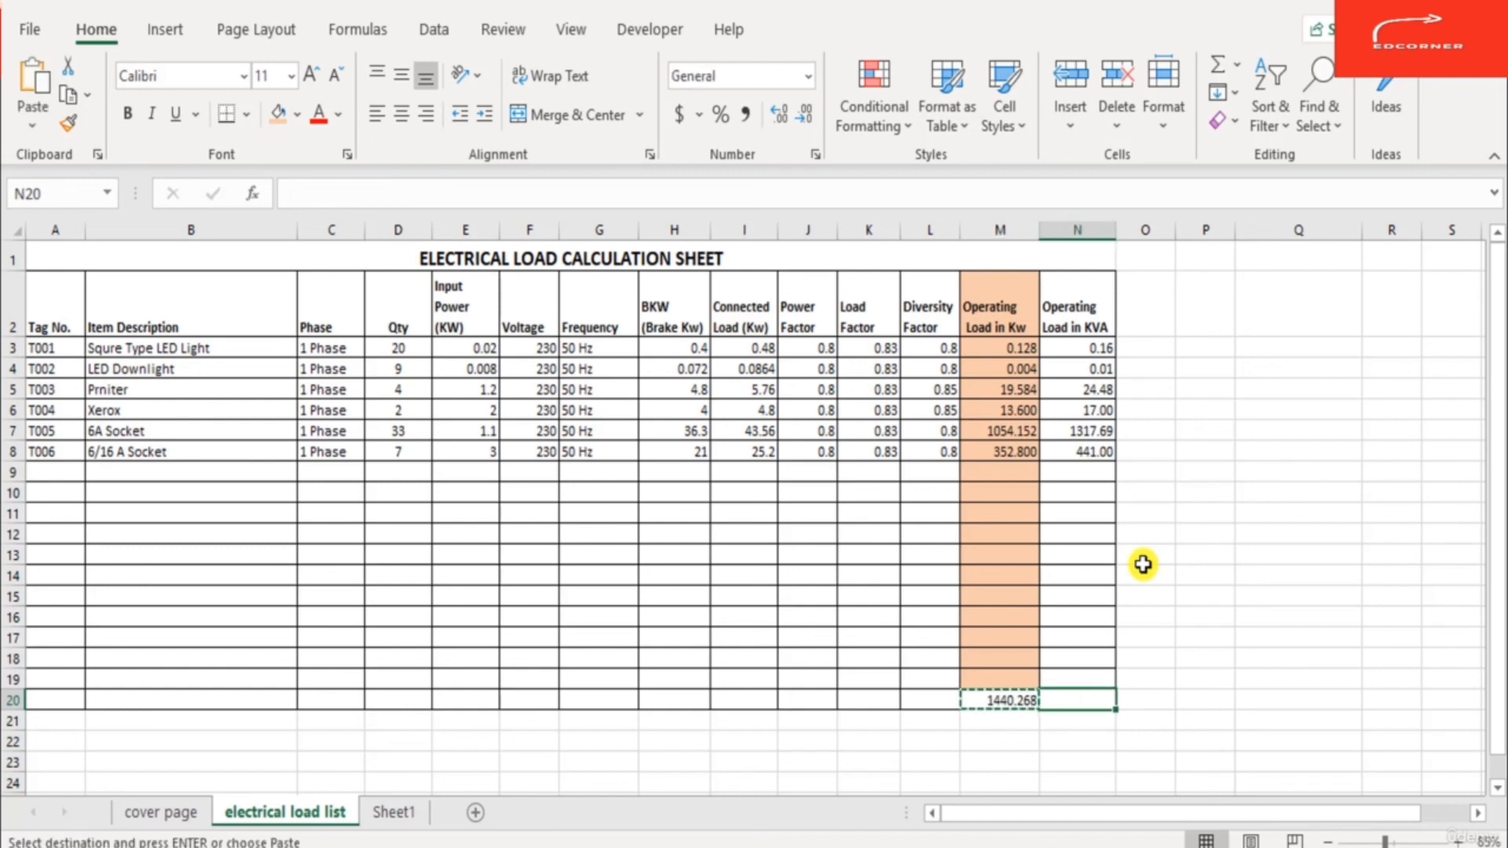
key(Escape)
Step: Check the kW and kVA total formulas in cells M20 and N20
key(F2)
key(Escape)
key(Left)
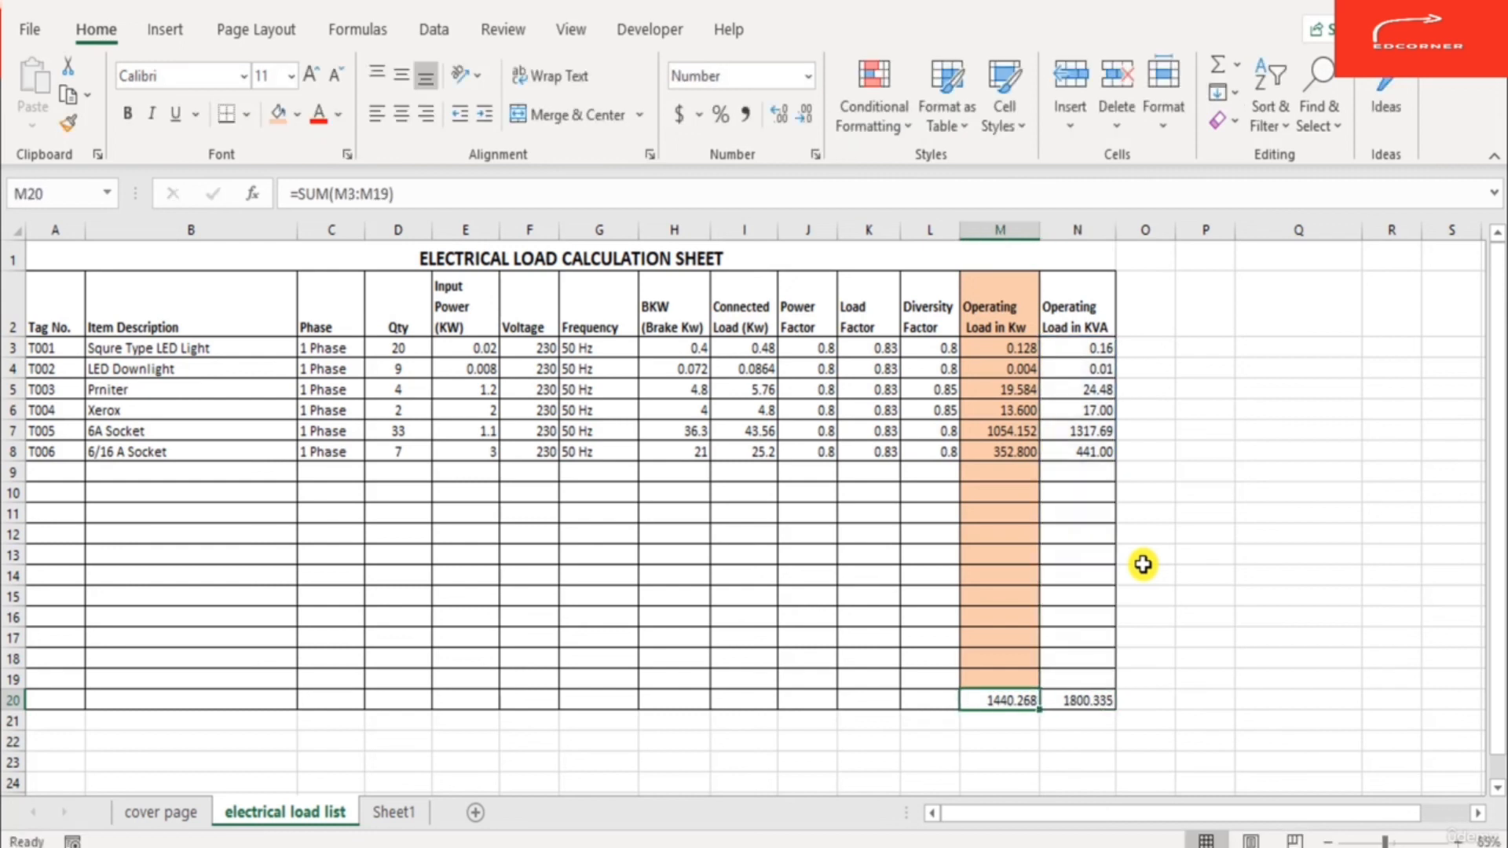
key(Right)
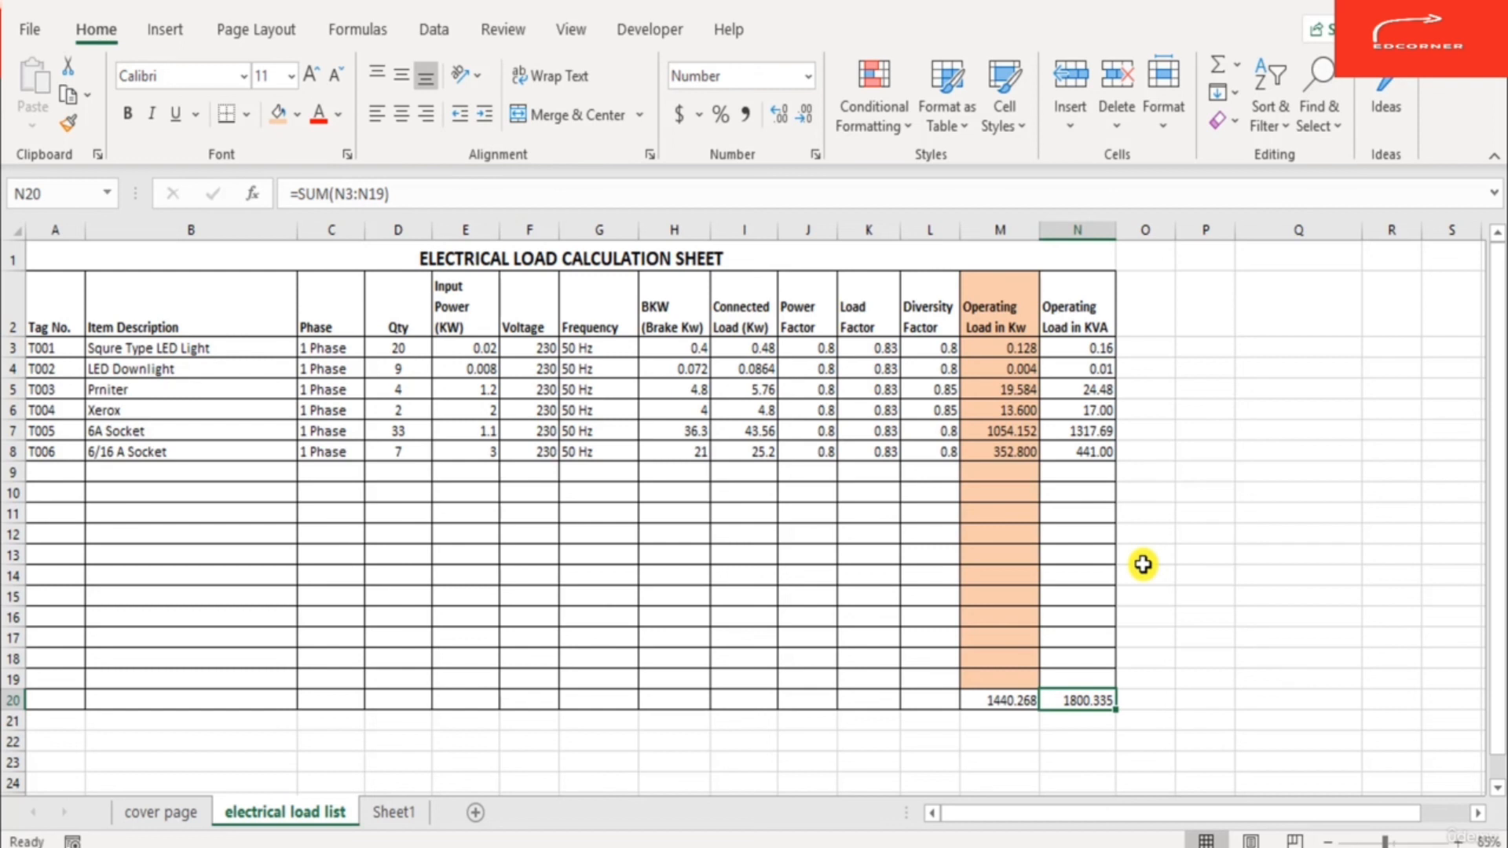
key(shift+Left)
key(shift+Right)
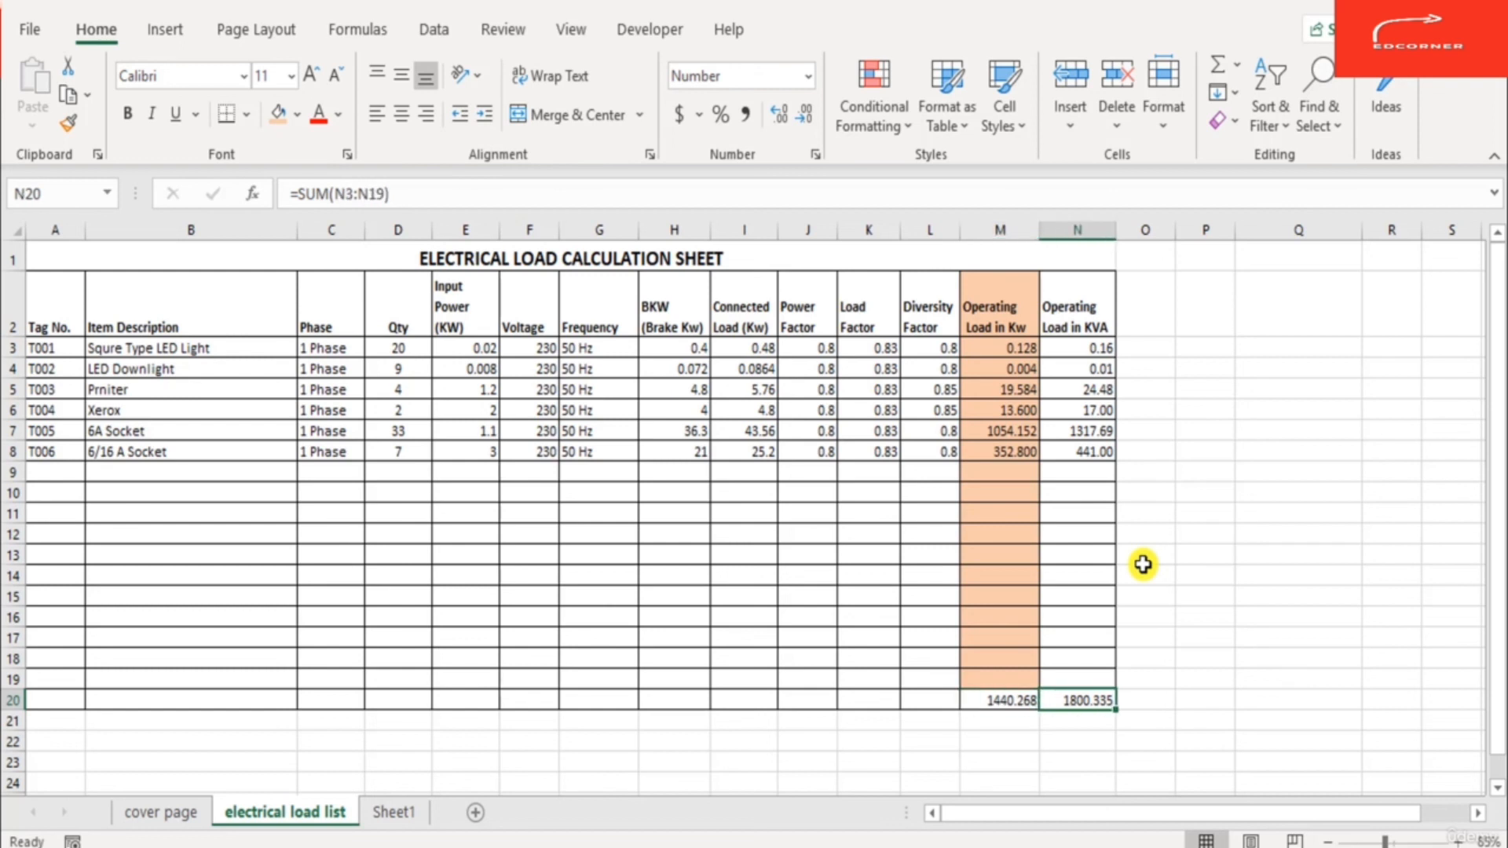